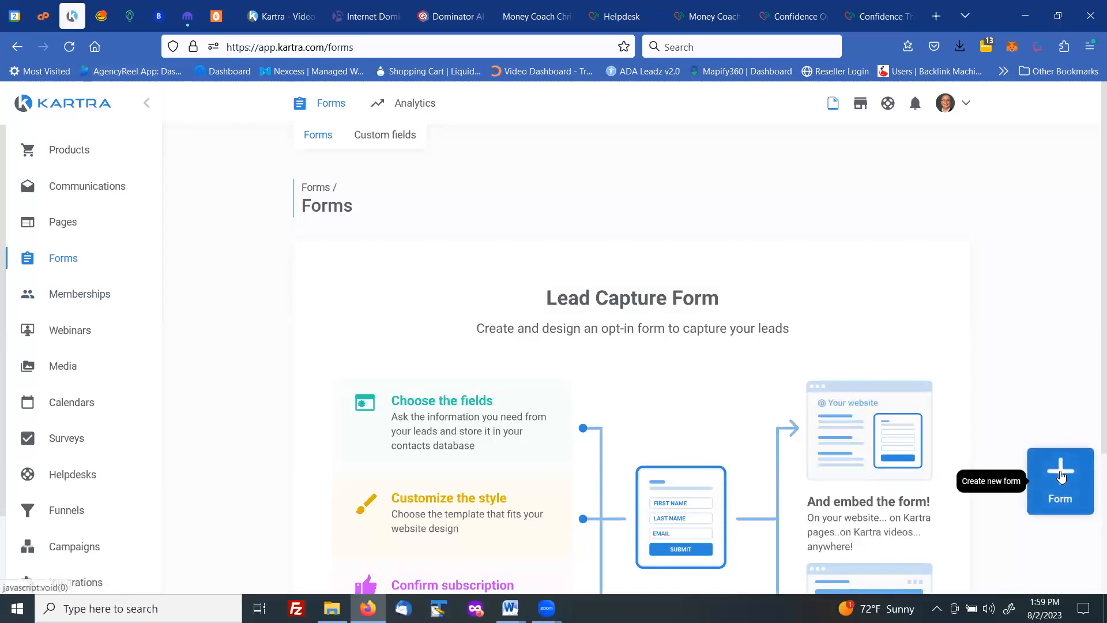
Create a new opt-in form named "Confidence Lead Magnet".
{"action": "left_click", "coordinate": [1060, 475]}
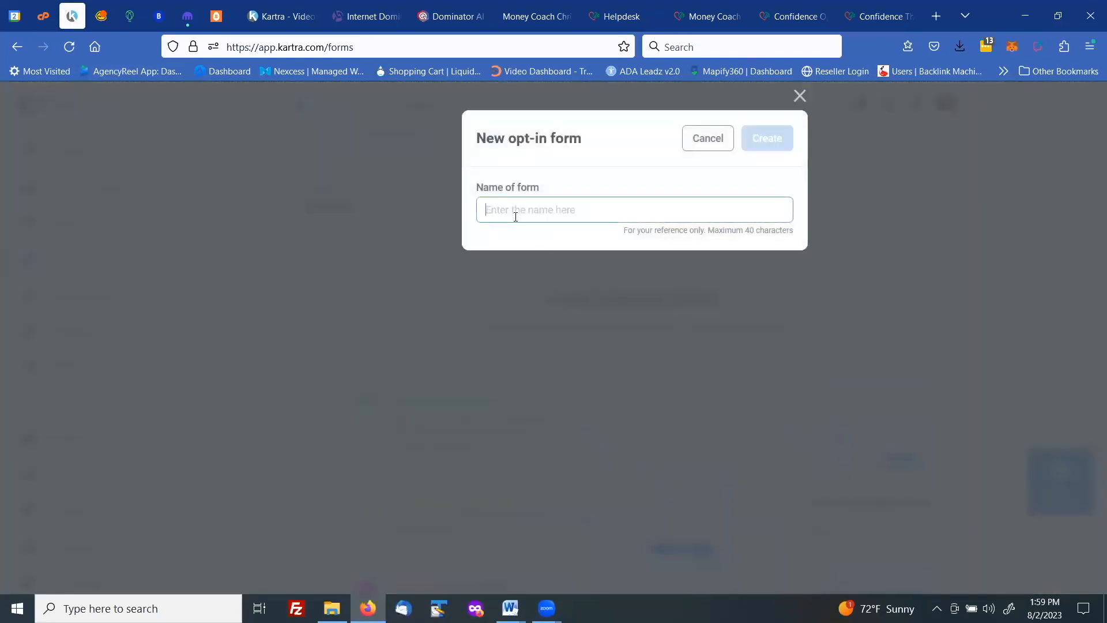
{"action": "type", "text": "Confid"}
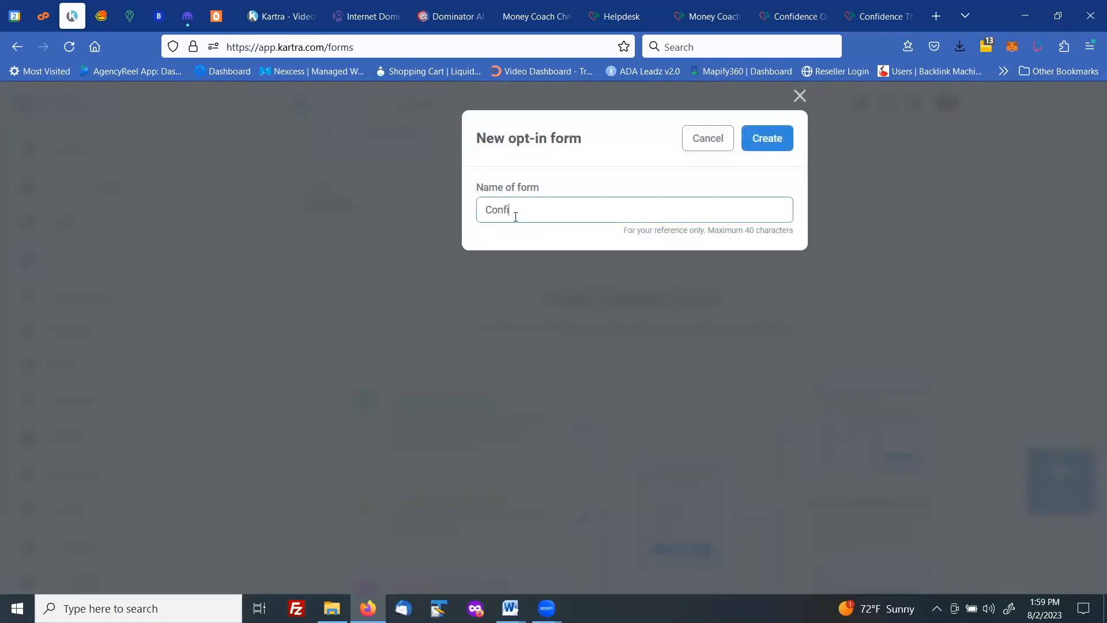
{"action": "type", "text": "ence Lead magnet"}
{"action": "left_click_drag", "start_coordinate": [563, 211], "coordinate": [568, 212]}
{"action": "type", "text": "M"}
{"action": "left_click", "coordinate": [755, 133]}
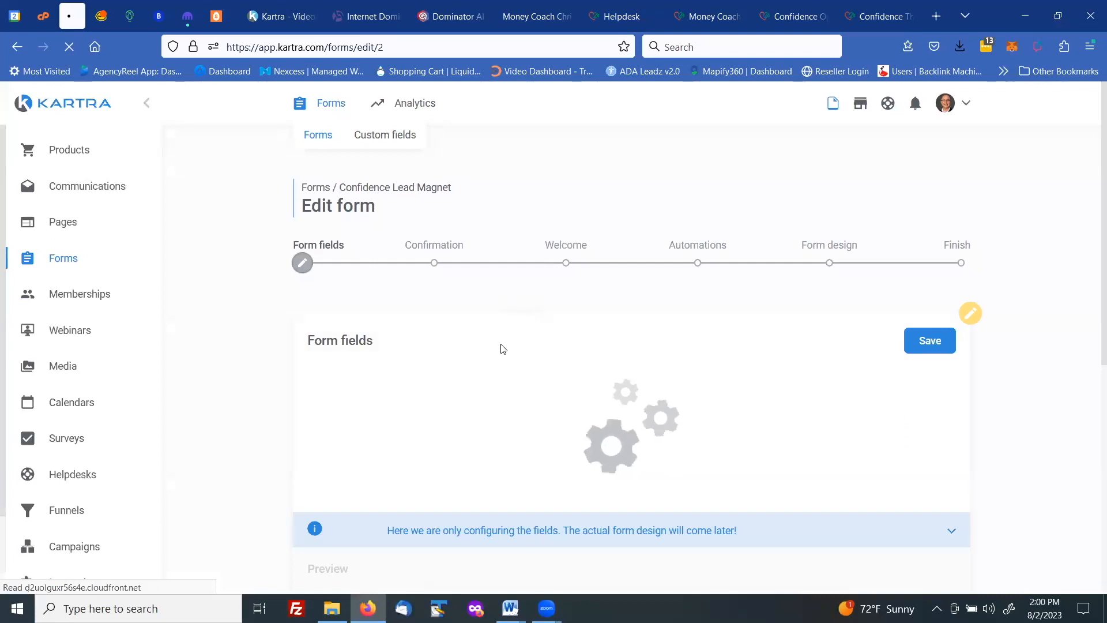
Add the existing Privacy Policy disclaimer field to the form, keeping its default text.
{"action": "scroll", "coordinate": [501, 338], "scroll_direction": "down", "scroll_amount": 4}
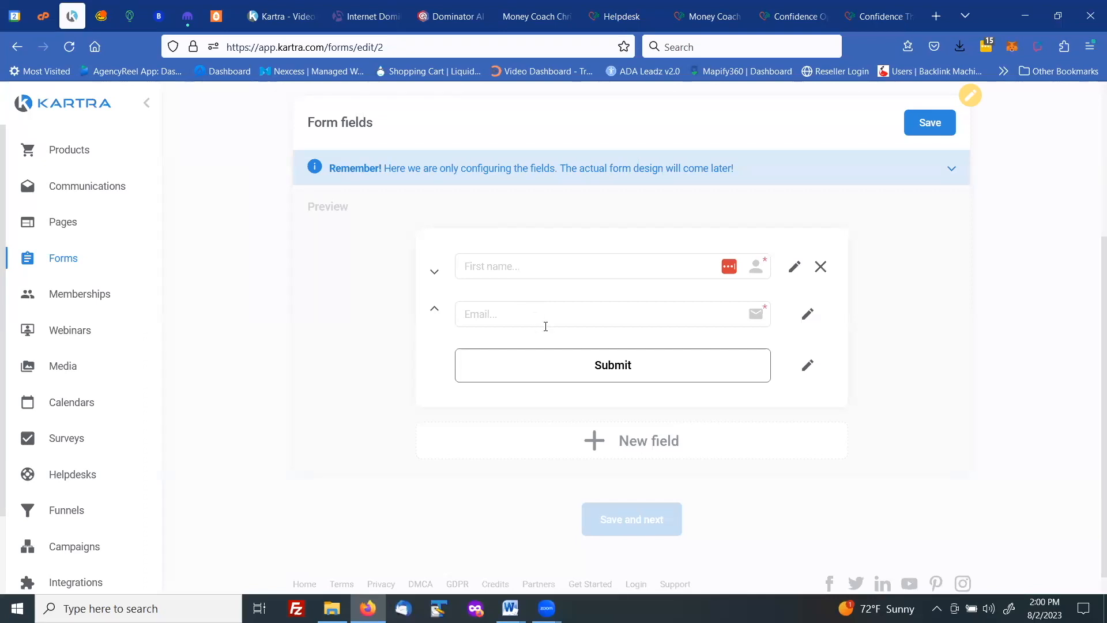
{"action": "left_click", "coordinate": [660, 442]}
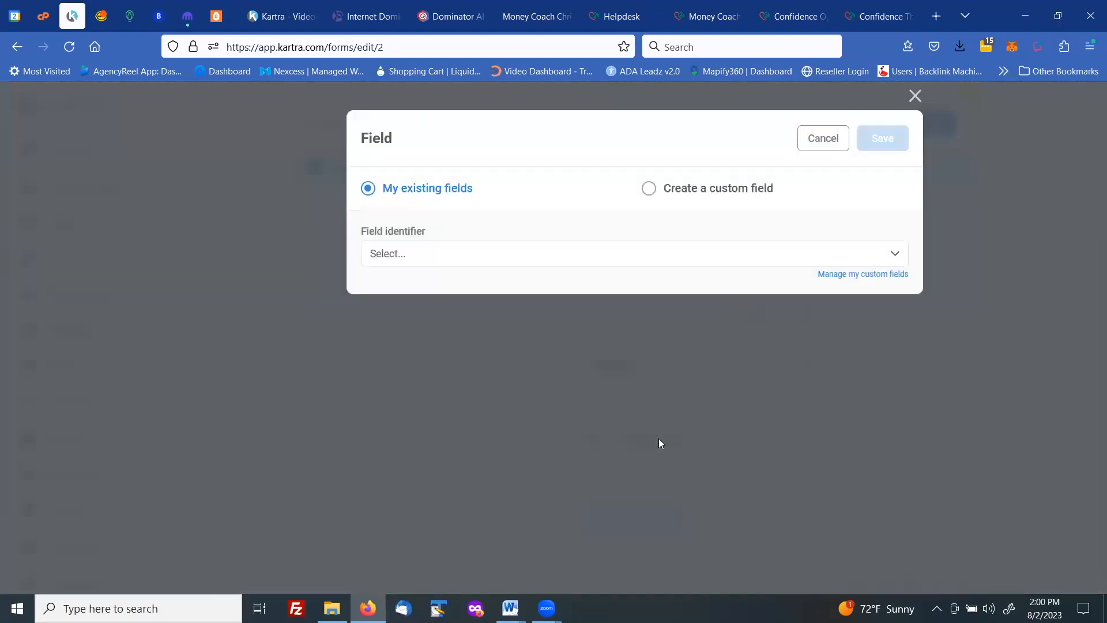
{"action": "left_click", "coordinate": [477, 261]}
{"action": "scroll", "coordinate": [479, 341], "scroll_direction": "down", "scroll_amount": 5}
{"action": "scroll", "coordinate": [480, 343], "scroll_direction": "down", "scroll_amount": 3}
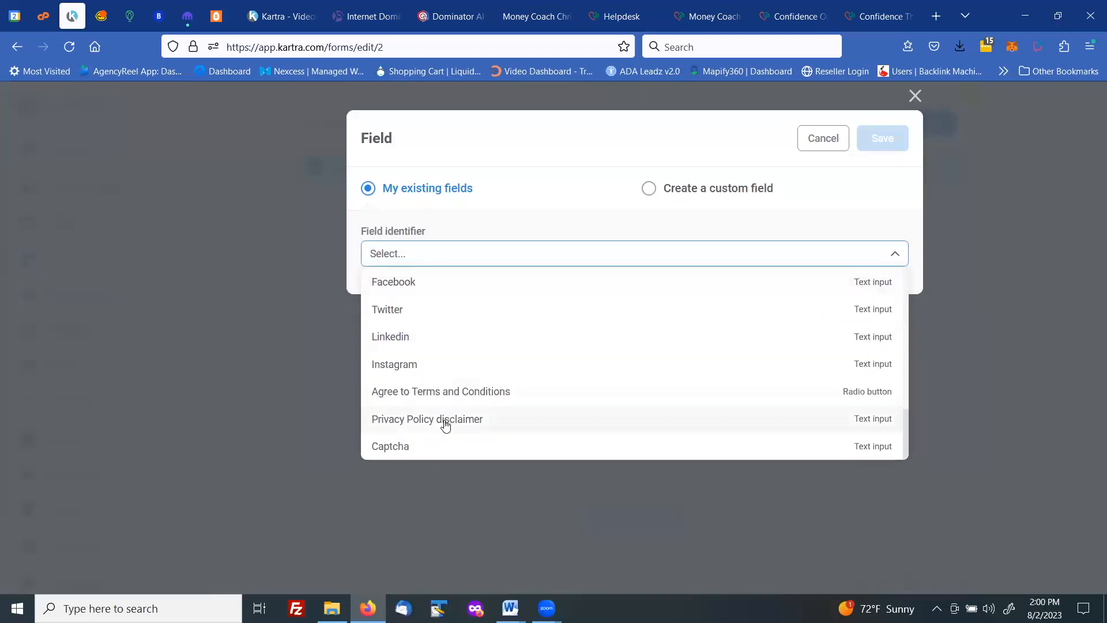
{"action": "left_click", "coordinate": [445, 423]}
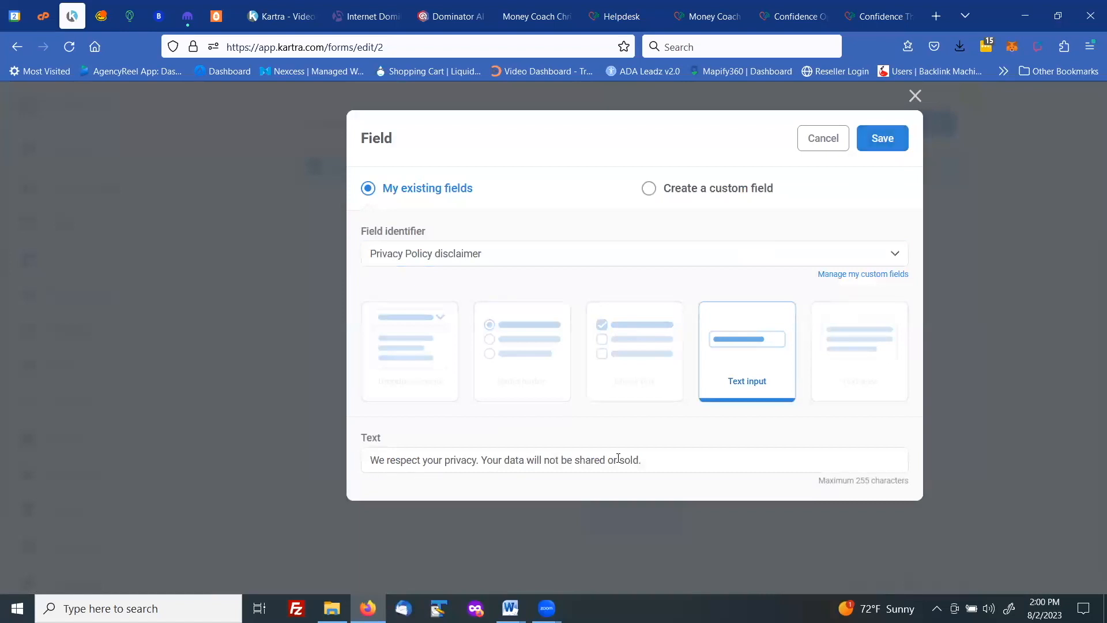
{"action": "left_click", "coordinate": [877, 142]}
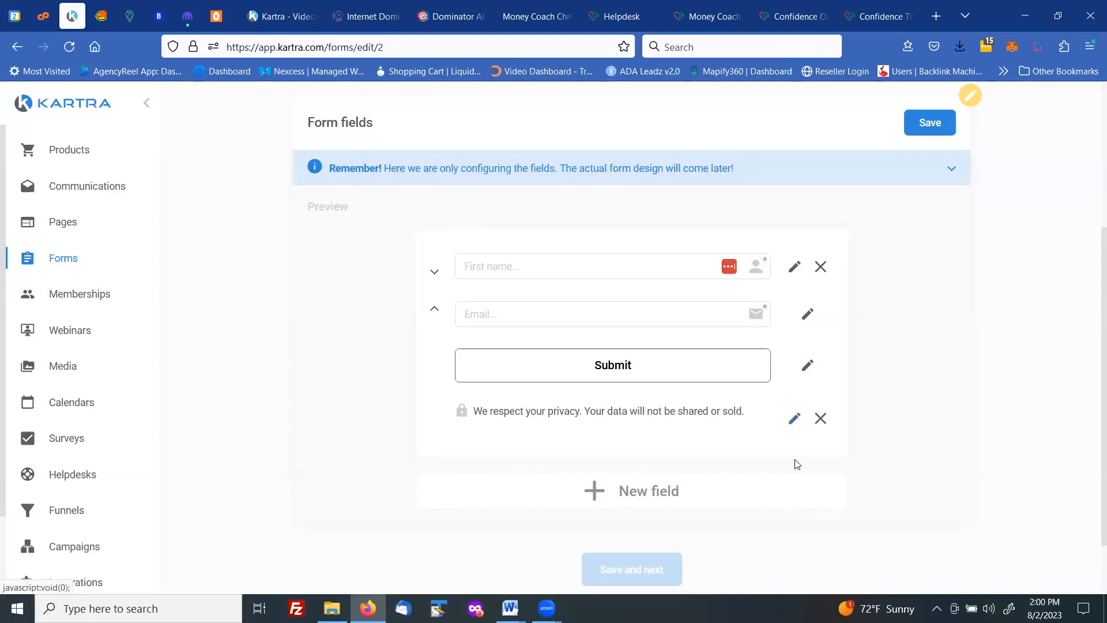
Add a mandatory Captcha field to the form, then save the form fields and continue to the confirmation settings.
{"action": "left_click", "coordinate": [646, 487]}
{"action": "left_click", "coordinate": [563, 264]}
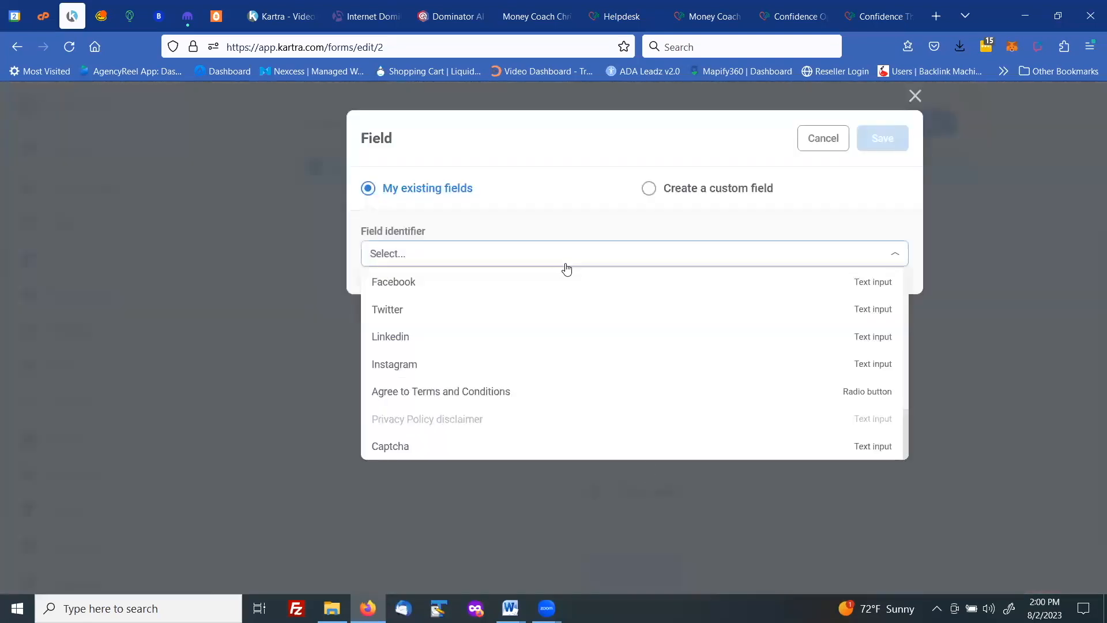
{"action": "left_click", "coordinate": [391, 446]}
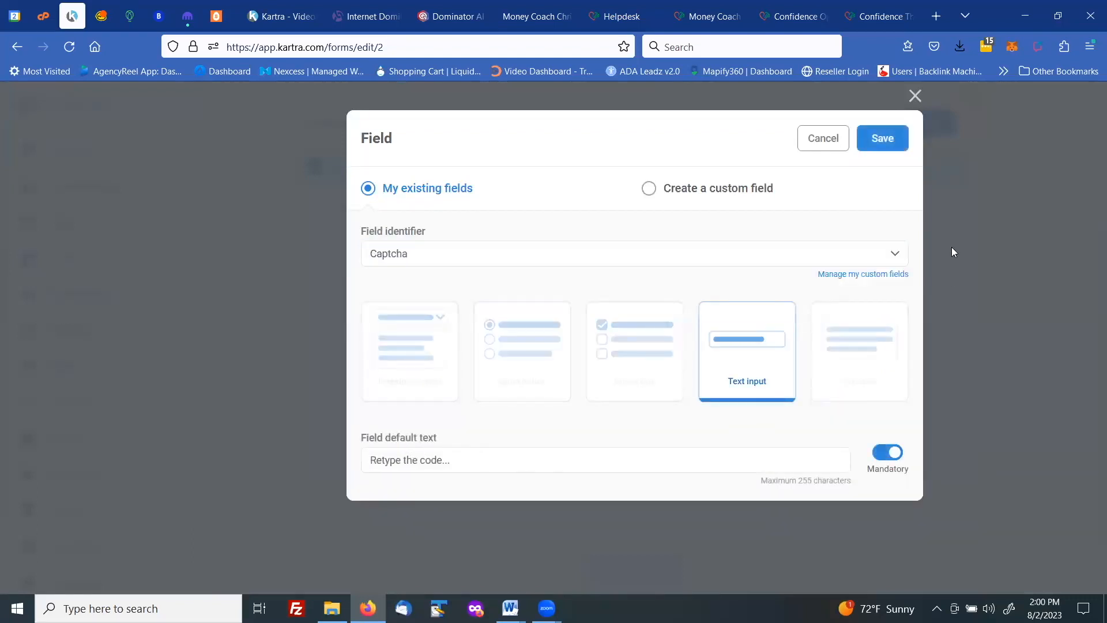
{"action": "left_click", "coordinate": [880, 141]}
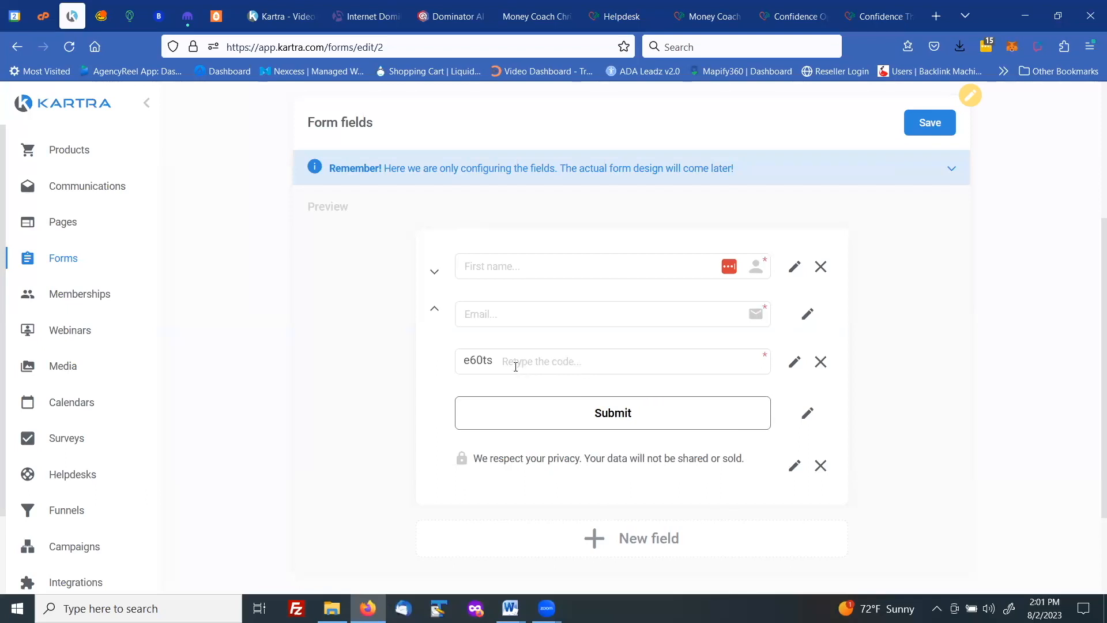
{"action": "left_click", "coordinate": [927, 129]}
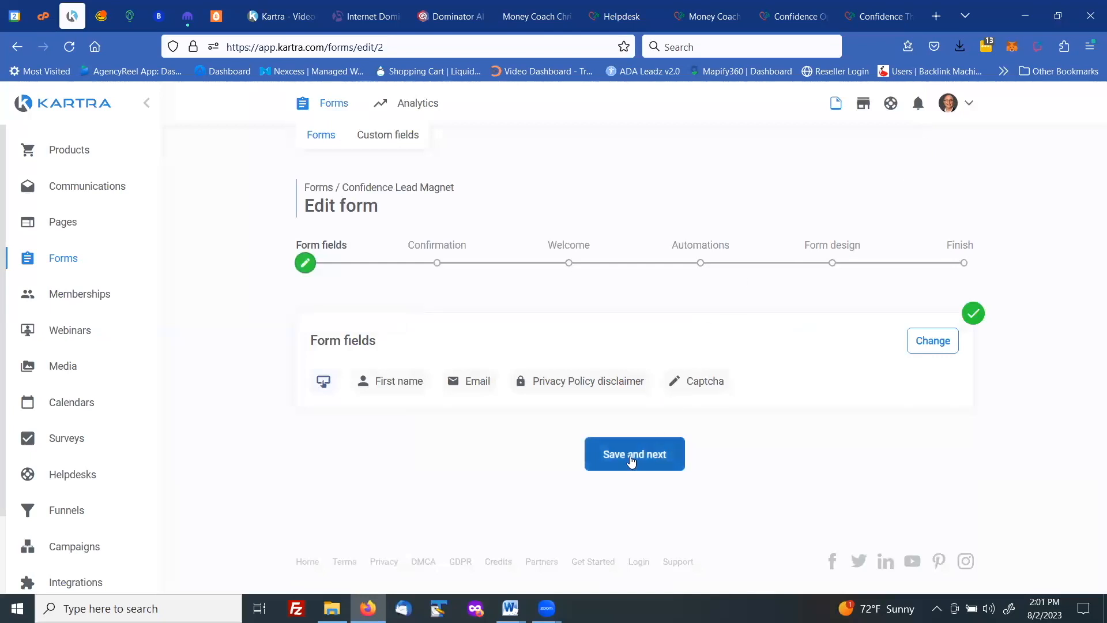
{"action": "left_click", "coordinate": [633, 455]}
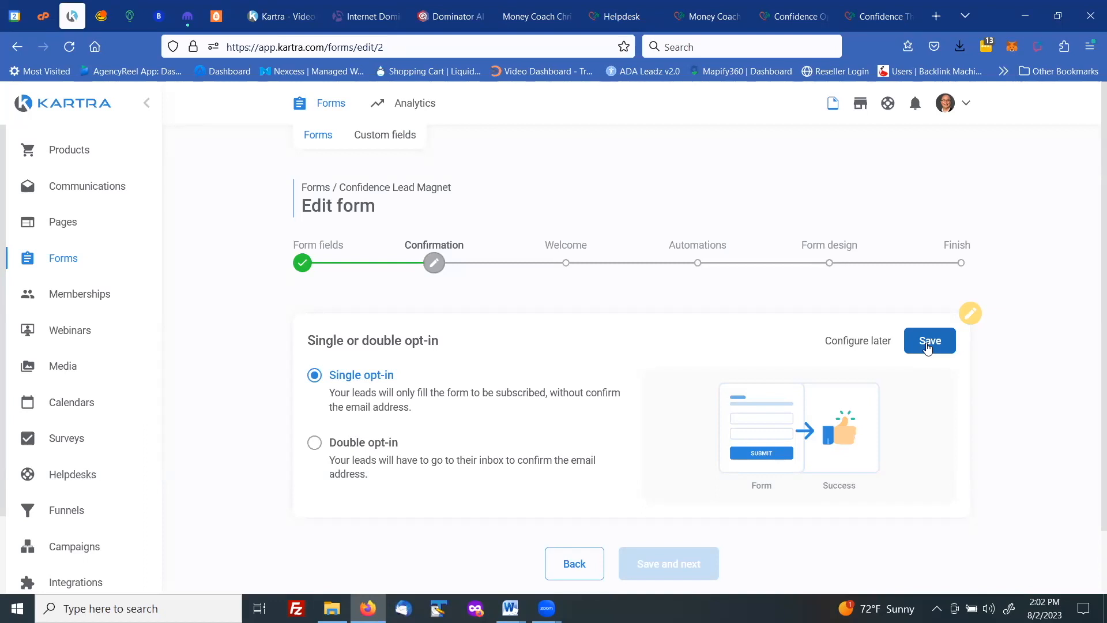
Save the form as single opt-in and set its success page to the Kartra page "Confidence Optin Thank You", continuing to the welcome settings.
{"action": "left_click", "coordinate": [927, 344]}
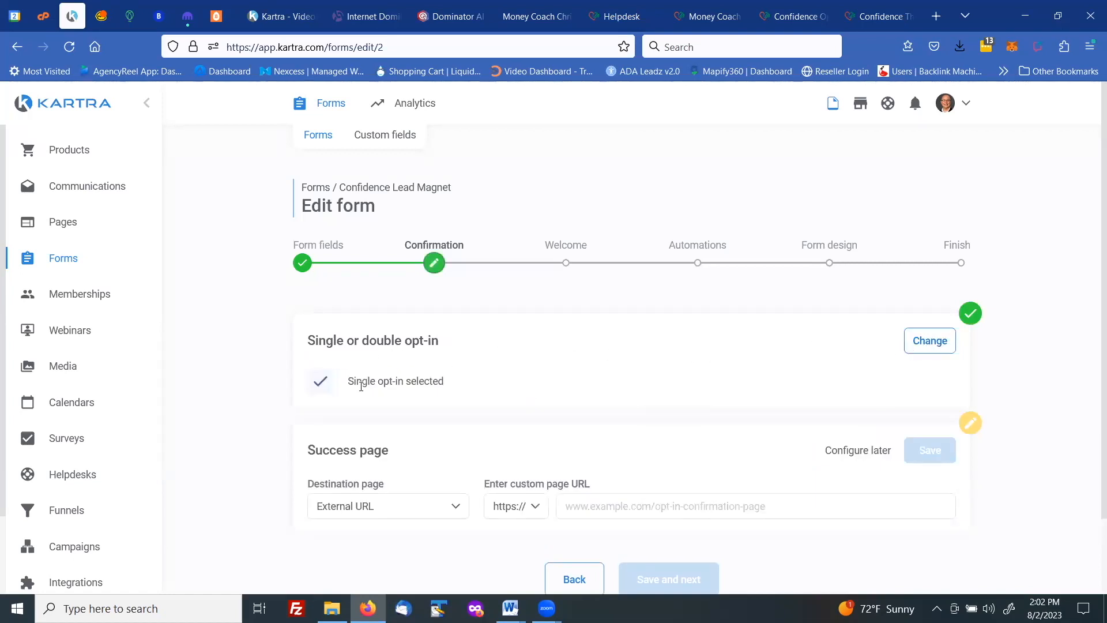
{"action": "scroll", "coordinate": [397, 404], "scroll_direction": "down", "scroll_amount": 2}
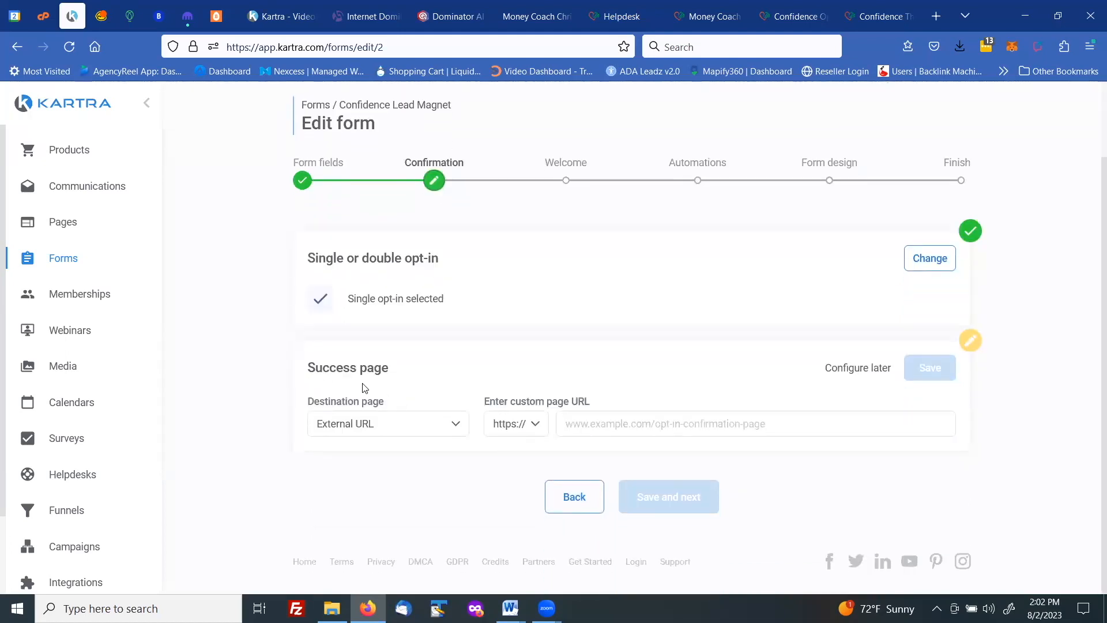
{"action": "left_click", "coordinate": [371, 429]}
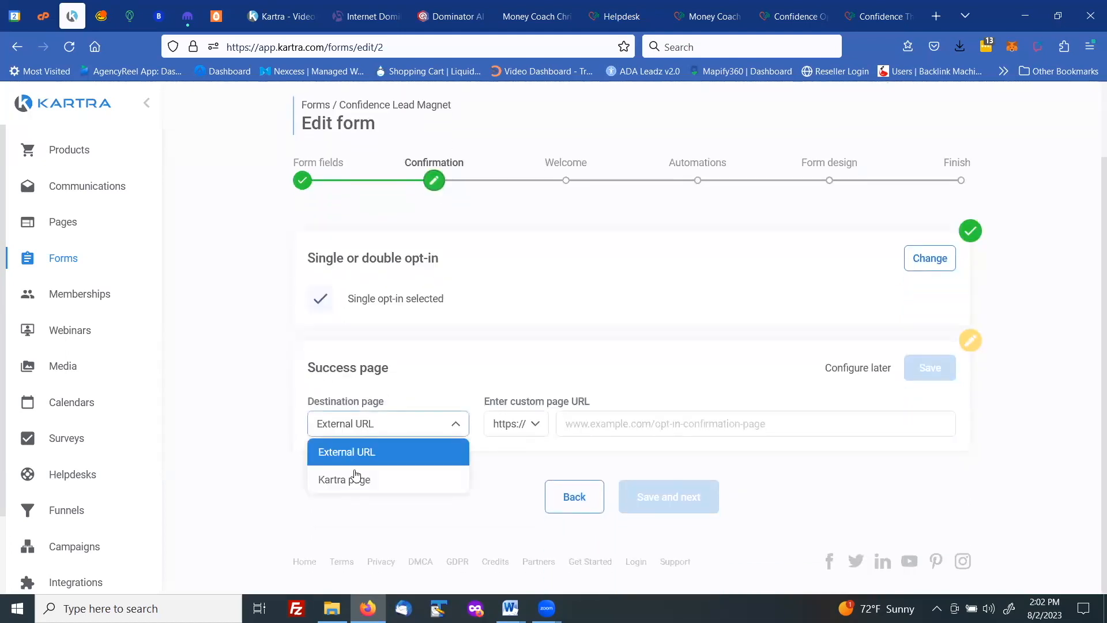
{"action": "left_click", "coordinate": [355, 478]}
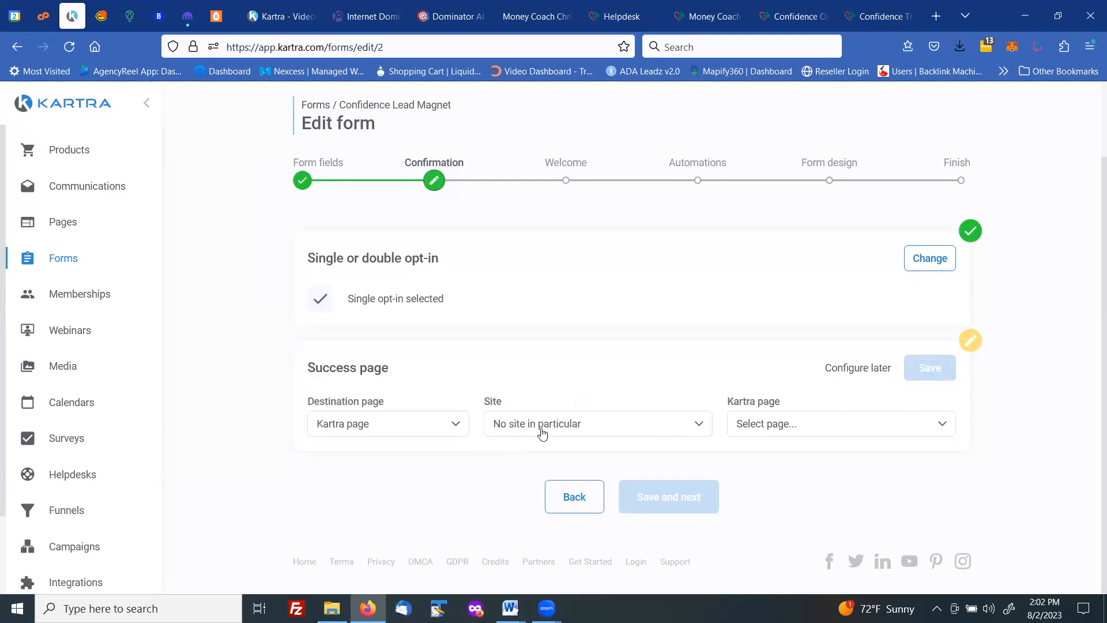
{"action": "left_click", "coordinate": [775, 424]}
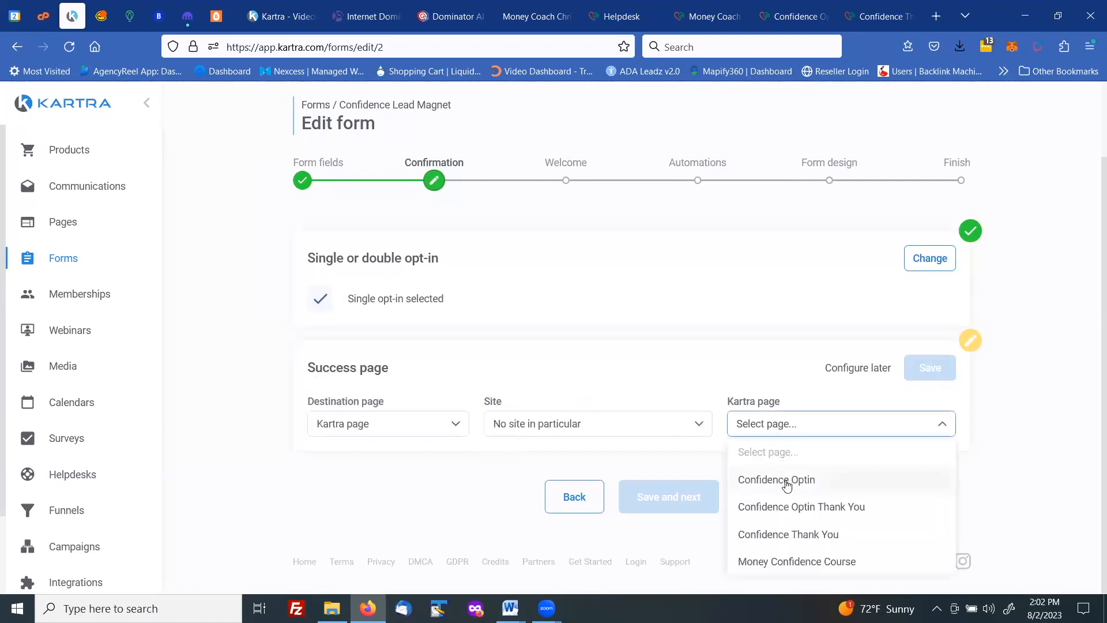
{"action": "left_click", "coordinate": [800, 507]}
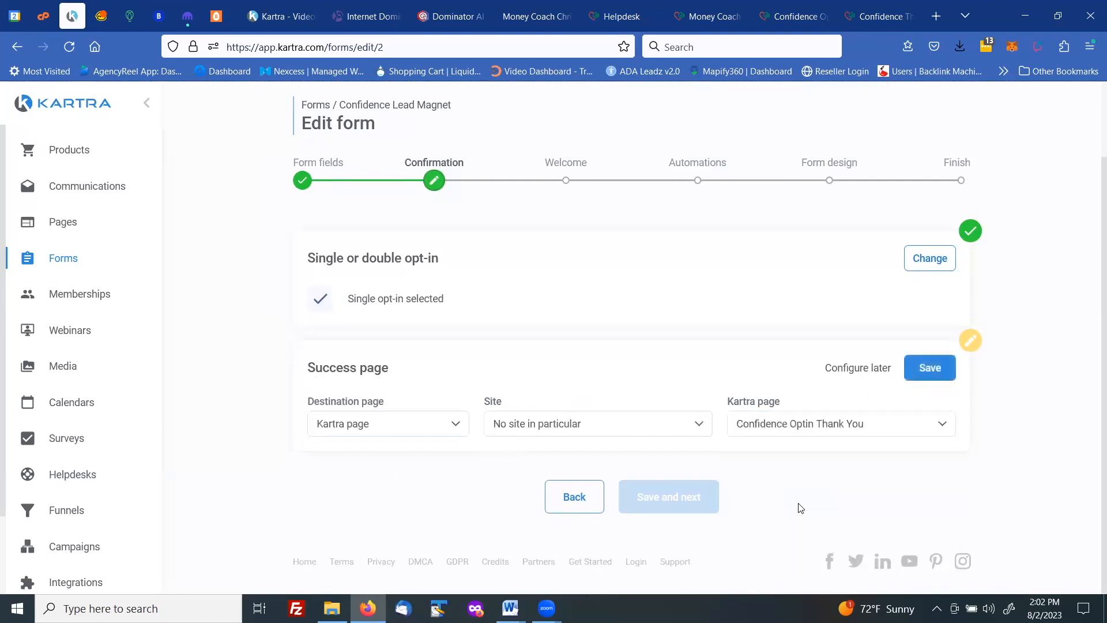
{"action": "left_click", "coordinate": [929, 369]}
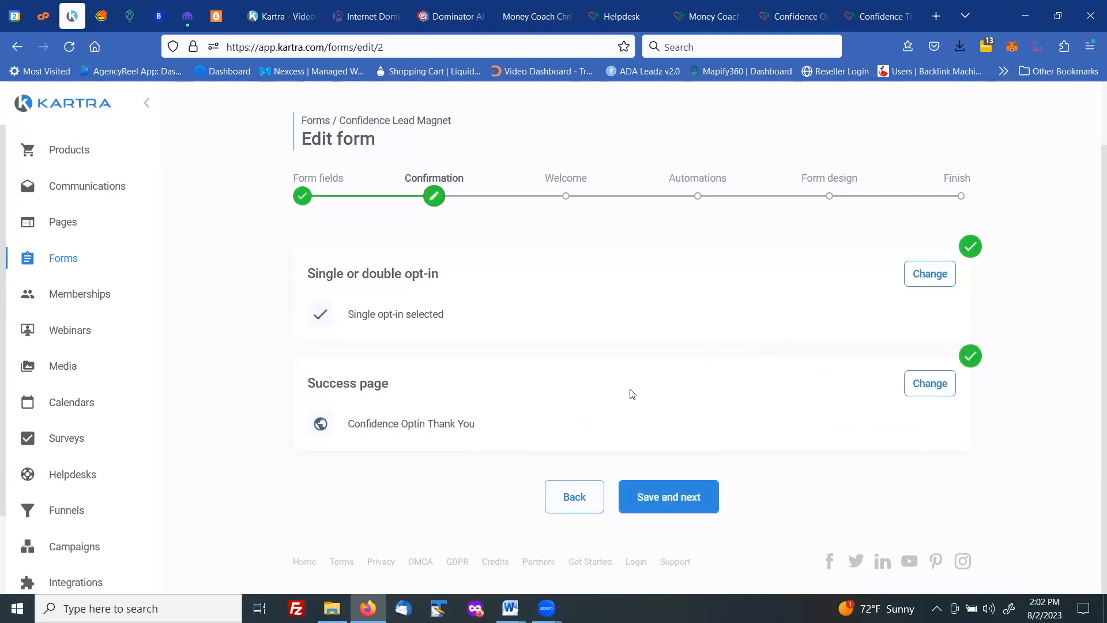
{"action": "left_click", "coordinate": [669, 496]}
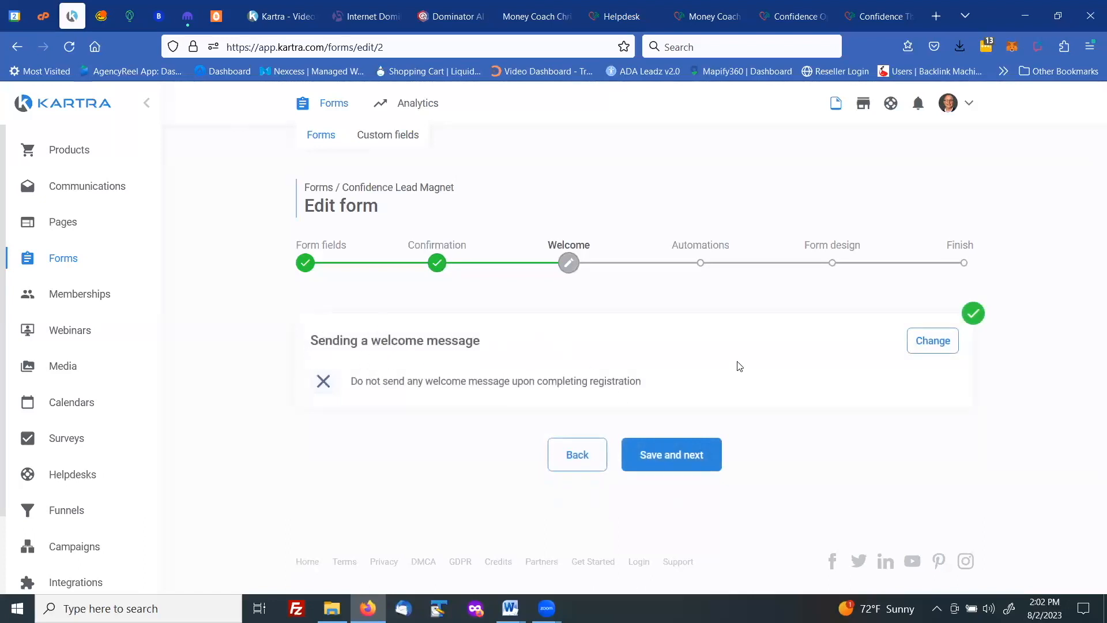
Change the welcome message setting to send a welcome email through KartraMail and save it.
{"action": "left_click", "coordinate": [922, 344]}
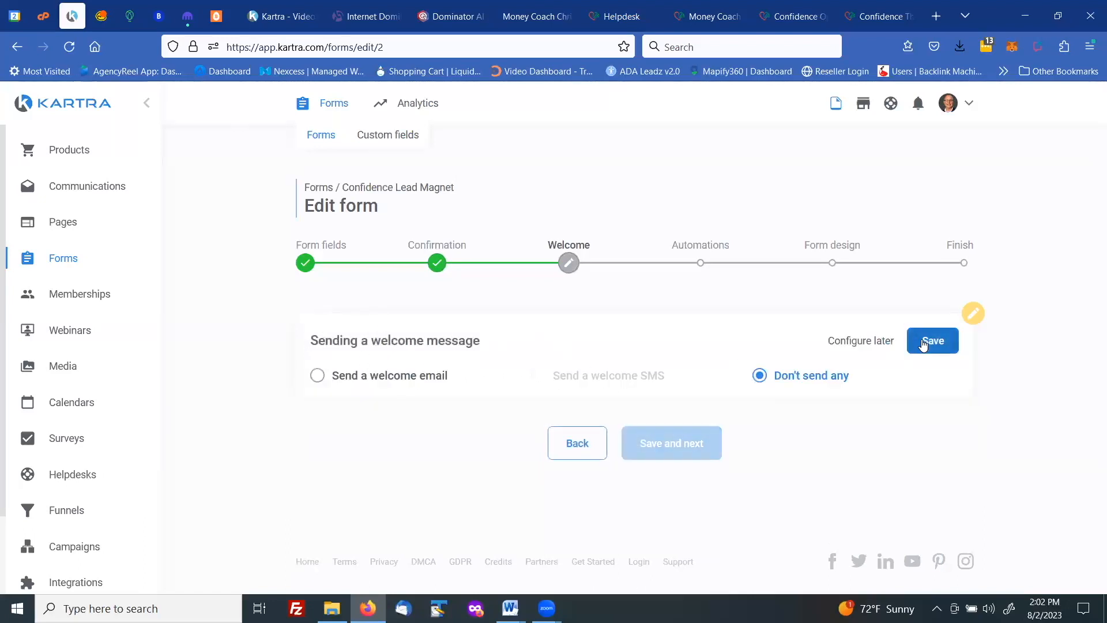
{"action": "left_click", "coordinate": [316, 376]}
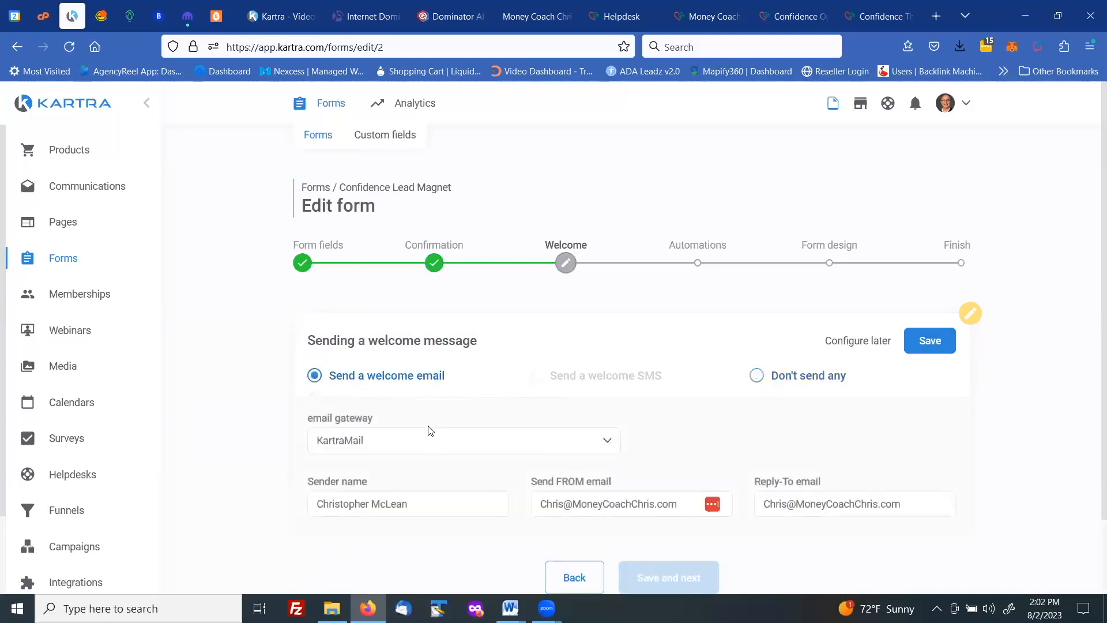
{"action": "left_click", "coordinate": [931, 342]}
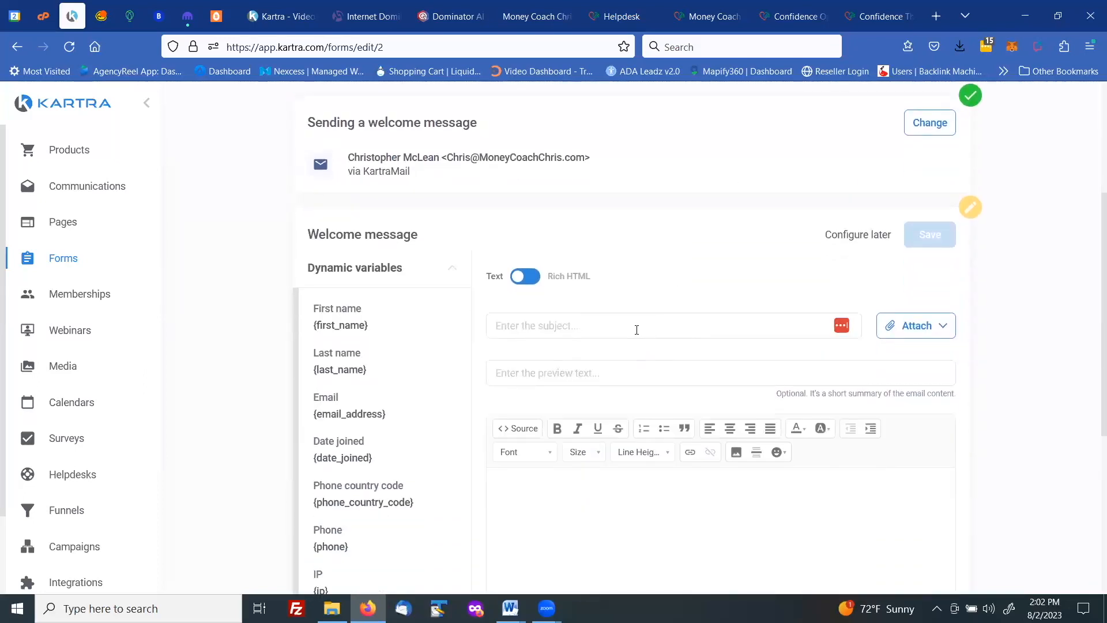
Switch the welcome message to Rich HTML and insert the saved community welcome template into the email body.
{"action": "left_click", "coordinate": [531, 280]}
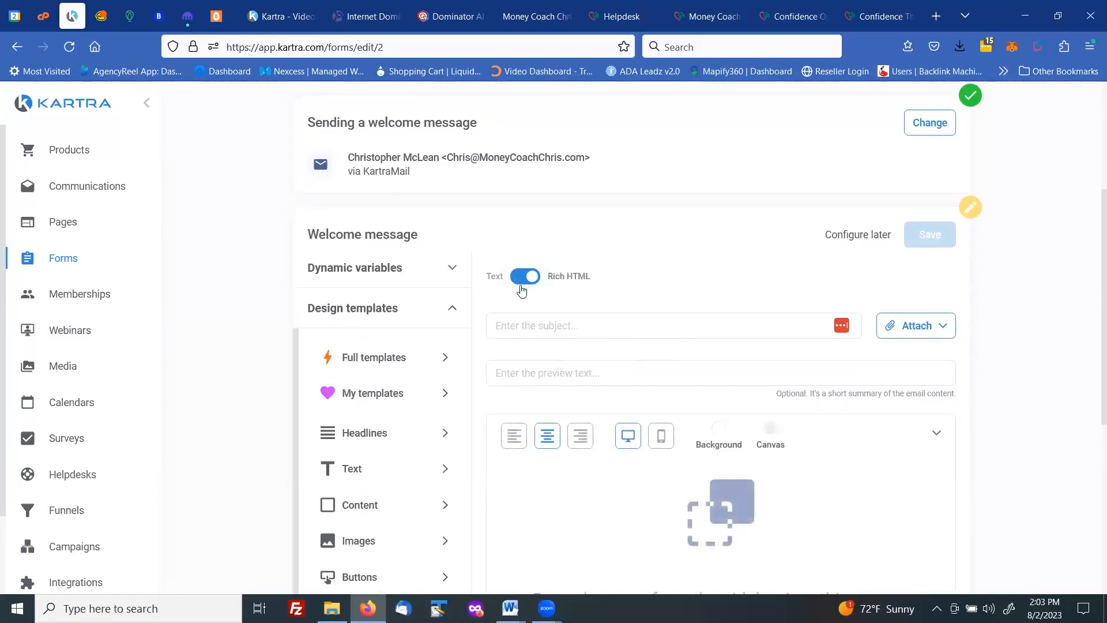
{"action": "left_click", "coordinate": [387, 393]}
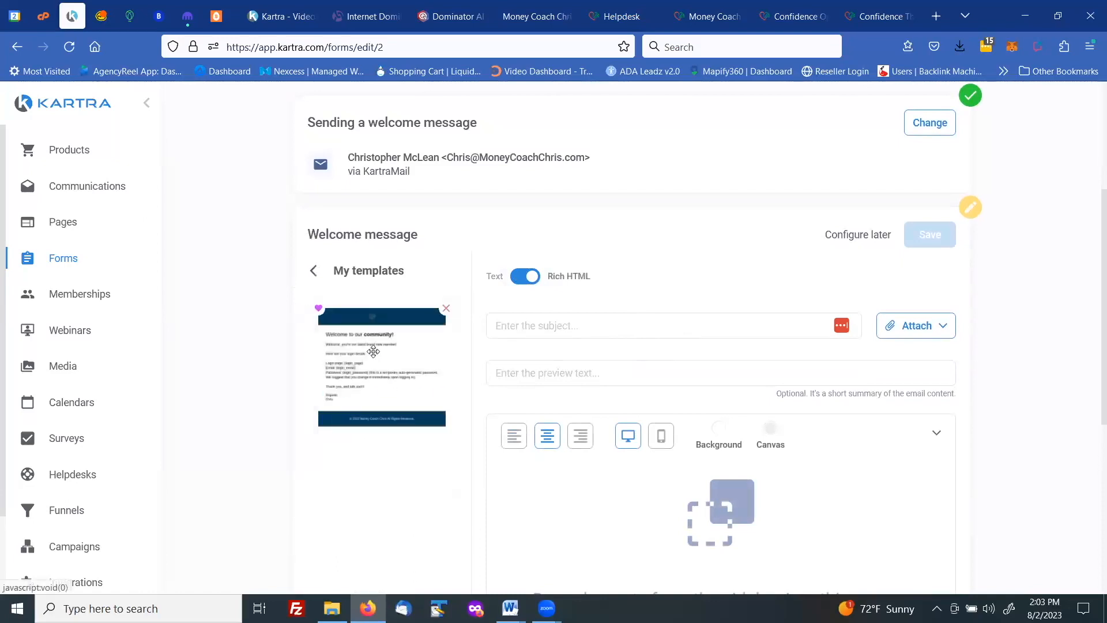
{"action": "left_click_drag", "start_coordinate": [371, 339], "coordinate": [716, 469]}
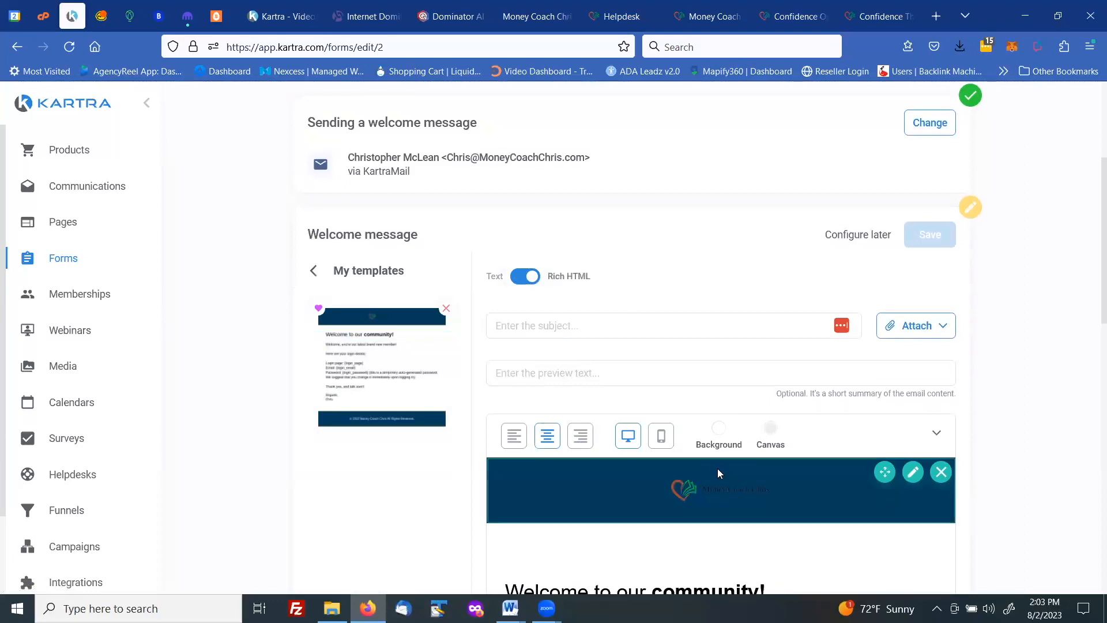
Delete the login details block from the email body and replace the new-member welcome sentence with "Hi".
{"action": "scroll", "coordinate": [802, 524], "scroll_direction": "down", "scroll_amount": 2}
{"action": "scroll", "coordinate": [783, 495], "scroll_direction": "down", "scroll_amount": 3}
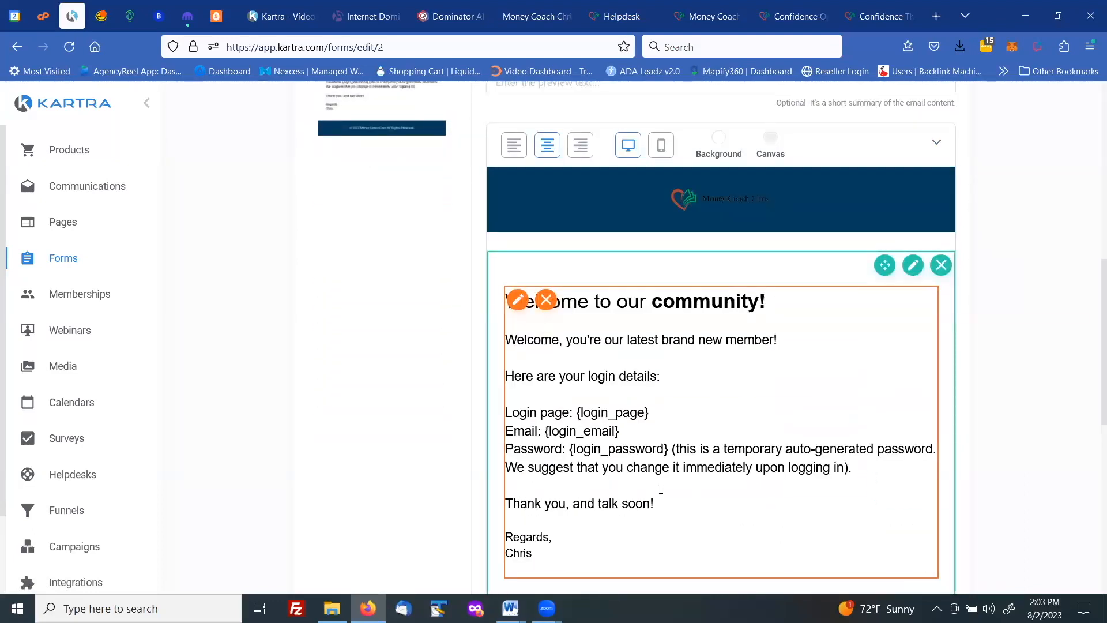
{"action": "left_click", "coordinate": [859, 515]}
{"action": "left_click_drag", "start_coordinate": [859, 515], "coordinate": [499, 425]}
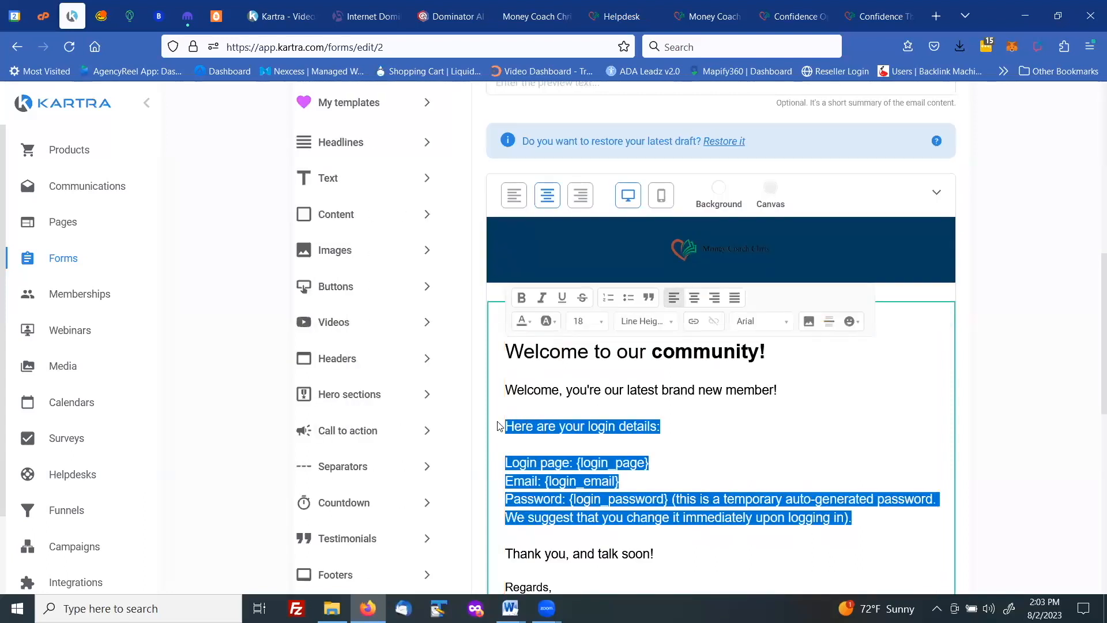
{"action": "key", "text": "BackSpace"}
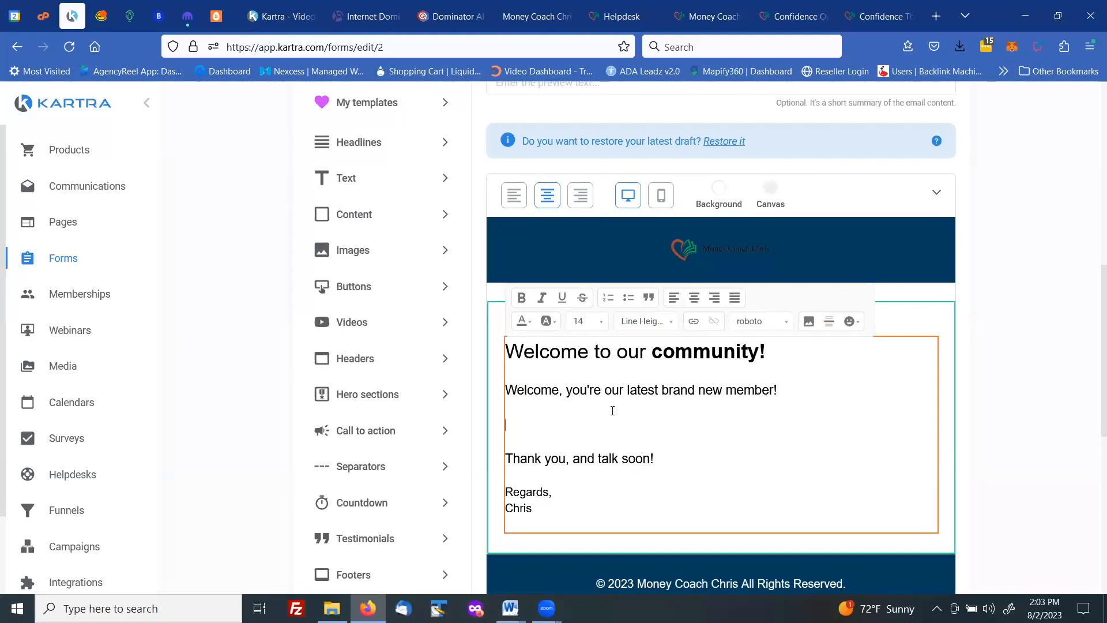
{"action": "left_click_drag", "start_coordinate": [779, 390], "coordinate": [505, 392]}
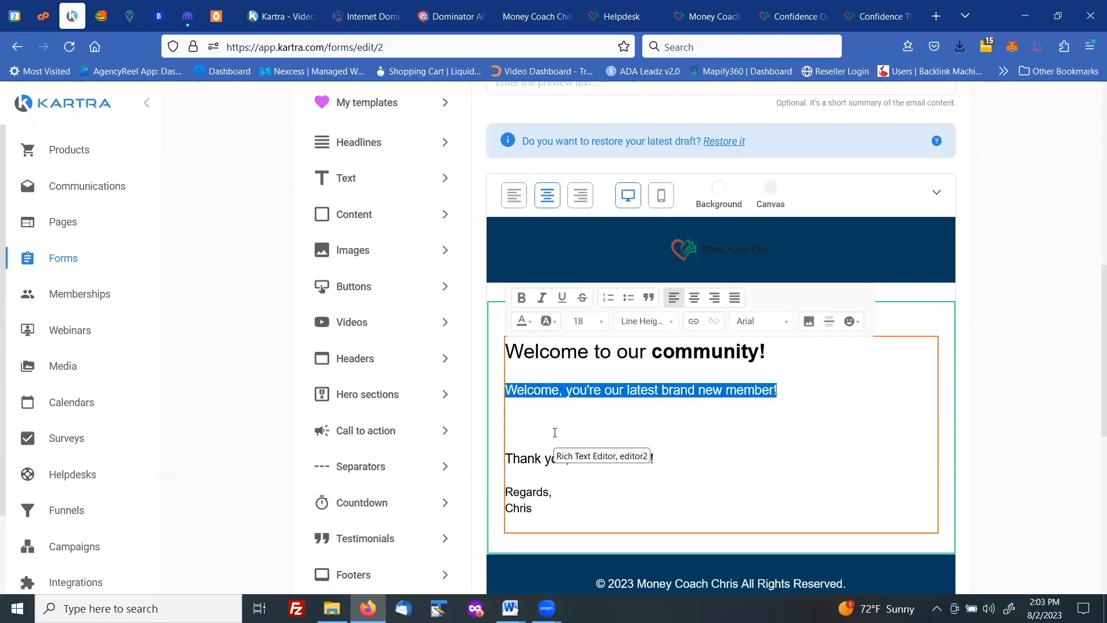
{"action": "type", "text": "Hi"}
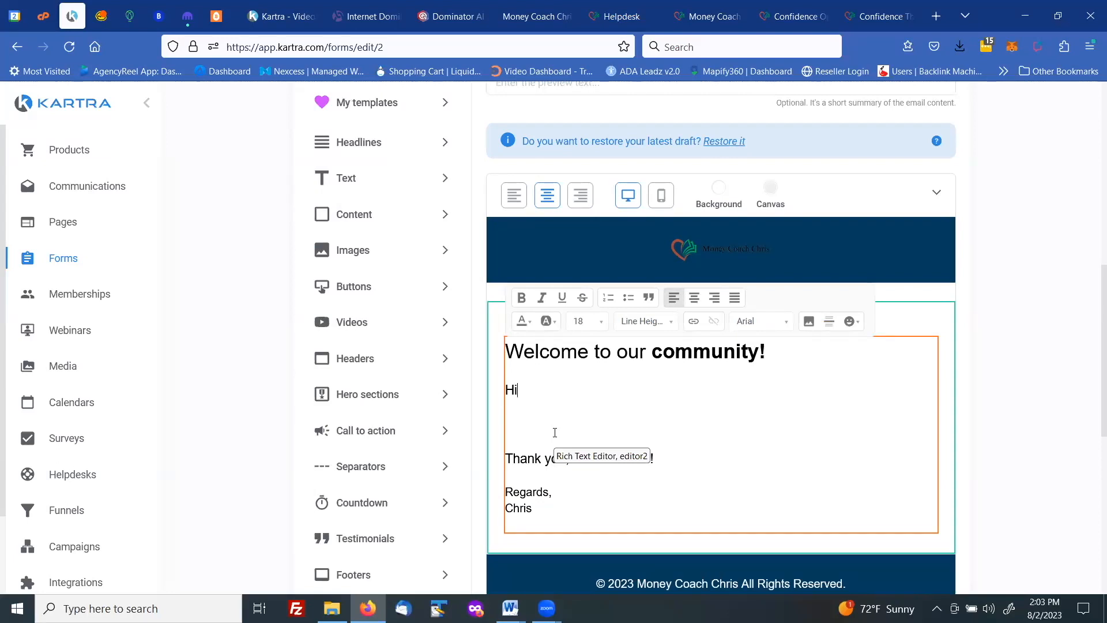
Copy the {first_name} dynamic variable and insert it after "Hi" in the email body, followed by a comma.
{"action": "scroll", "coordinate": [407, 434], "scroll_direction": "up", "scroll_amount": 4}
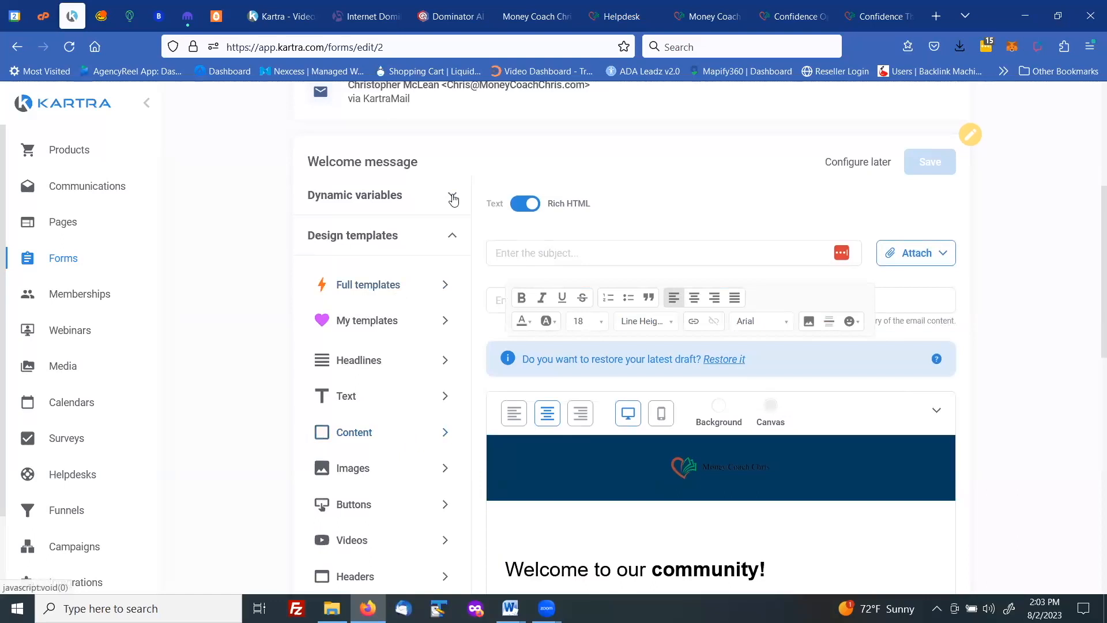
{"action": "left_click", "coordinate": [453, 199]}
{"action": "left_click_drag", "start_coordinate": [364, 254], "coordinate": [307, 254]}
{"action": "right_click", "coordinate": [324, 256]}
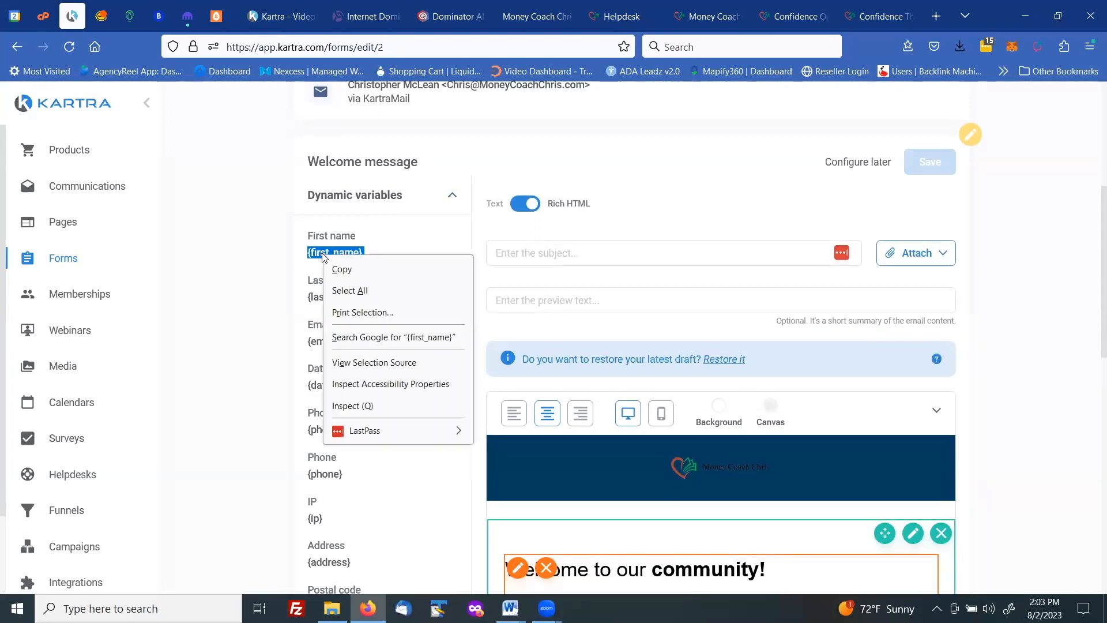
{"action": "left_click", "coordinate": [340, 270]}
{"action": "scroll", "coordinate": [464, 351], "scroll_direction": "down", "scroll_amount": 5}
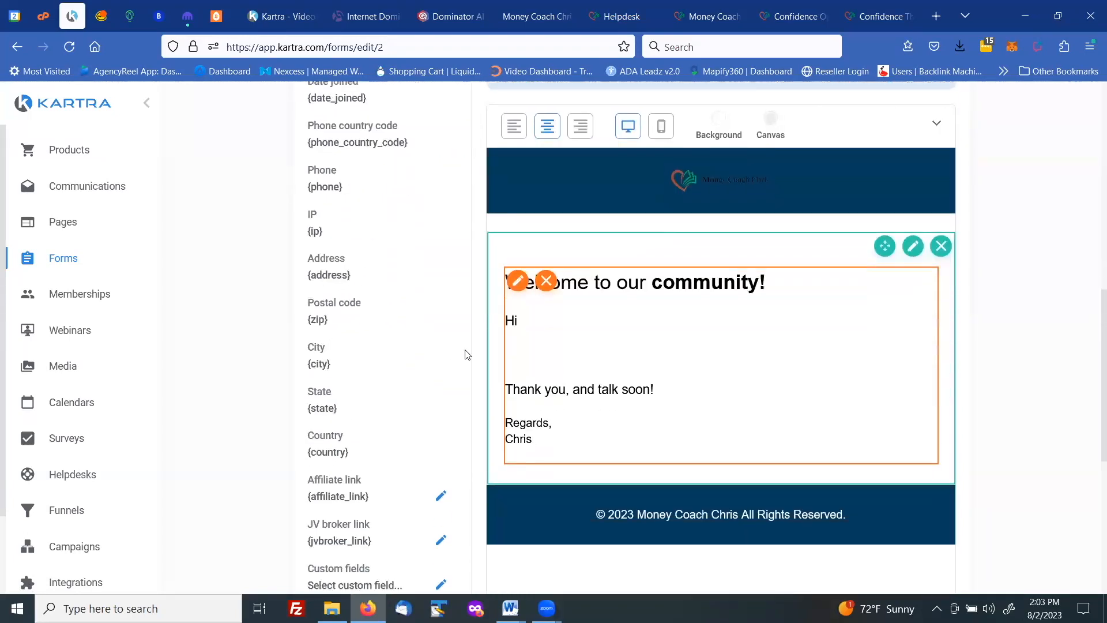
{"action": "left_click", "coordinate": [527, 320]}
{"action": "key", "text": "ctrl+v"}
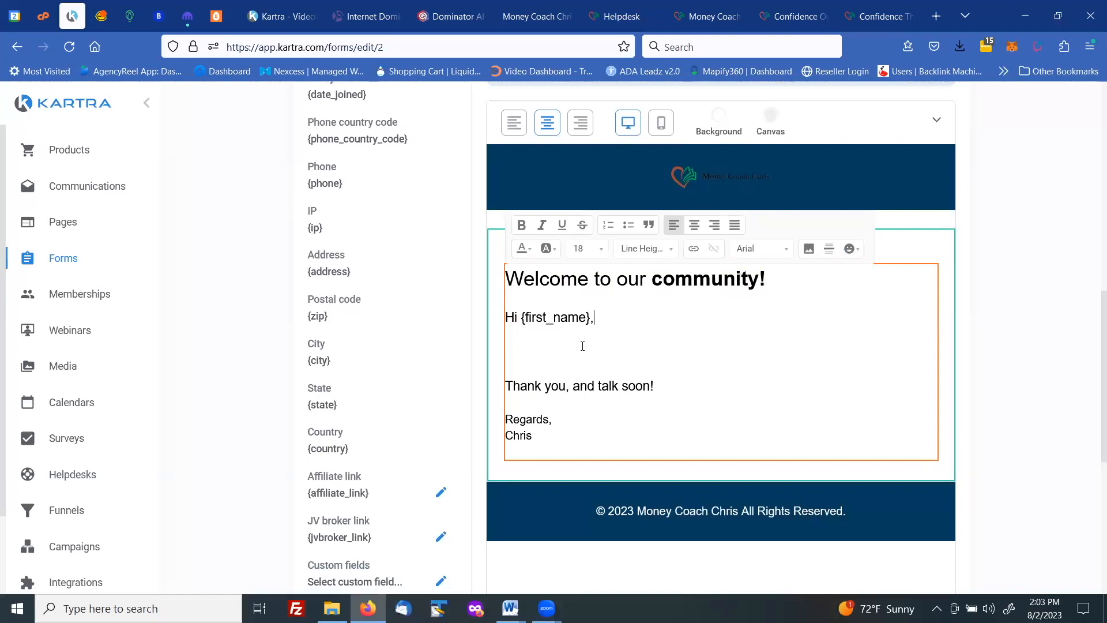
Add the sentence "Thank you for your interest in our lead magnet." below the greeting in Arial 18.
{"action": "left_click", "coordinate": [527, 351]}
{"action": "type", "text": "Thank"}
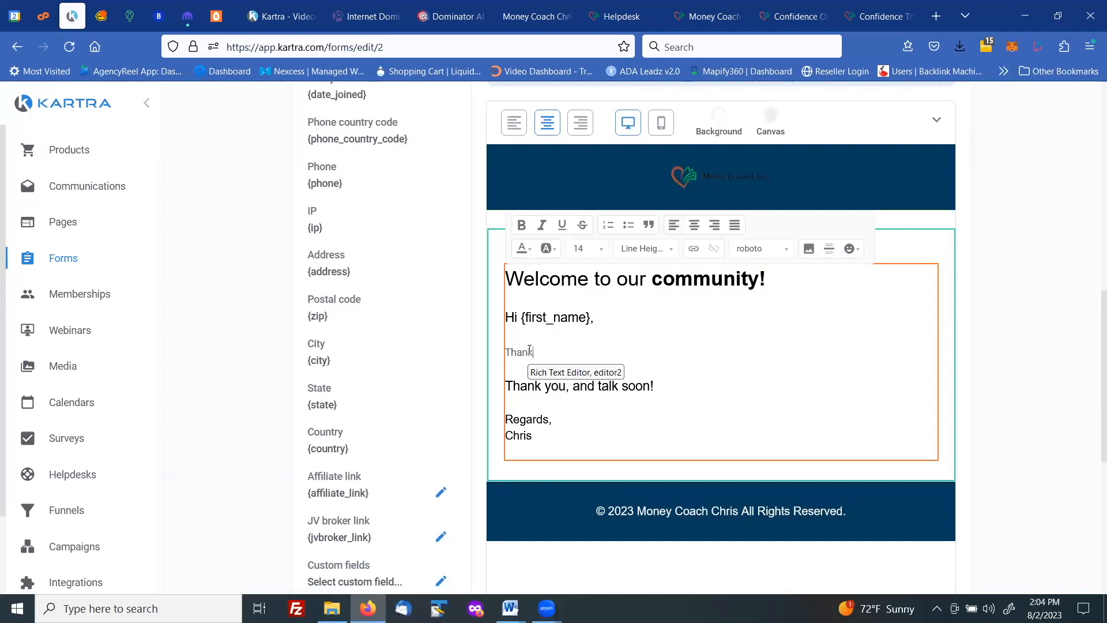
{"action": "type", "text": " you for your interest in our lead"}
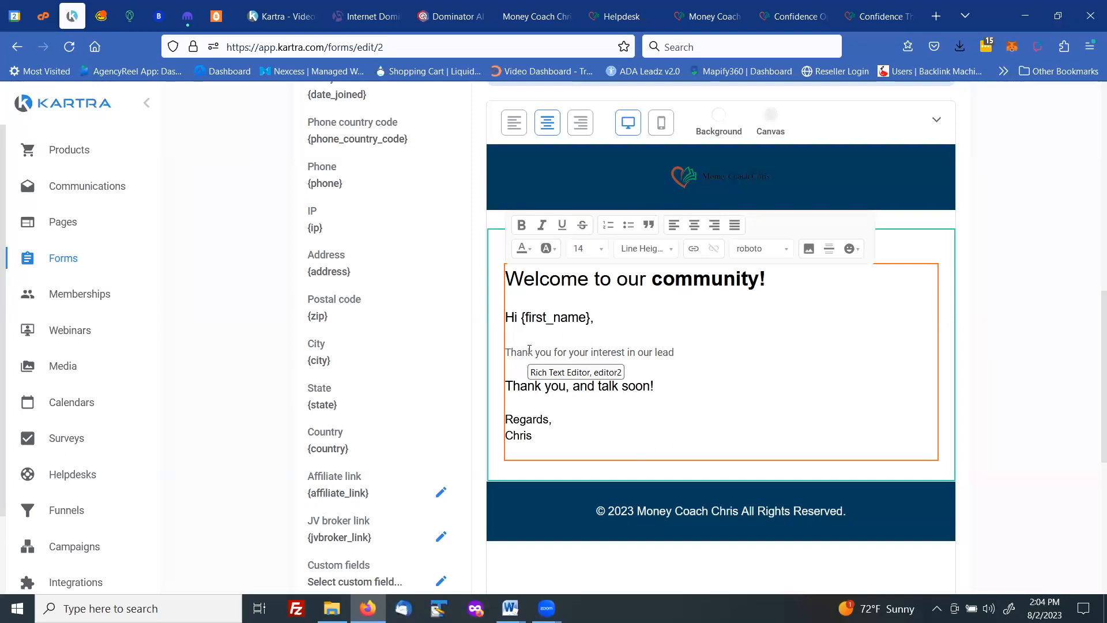
{"action": "type", "text": " magnet."}
{"action": "key", "text": "Return"}
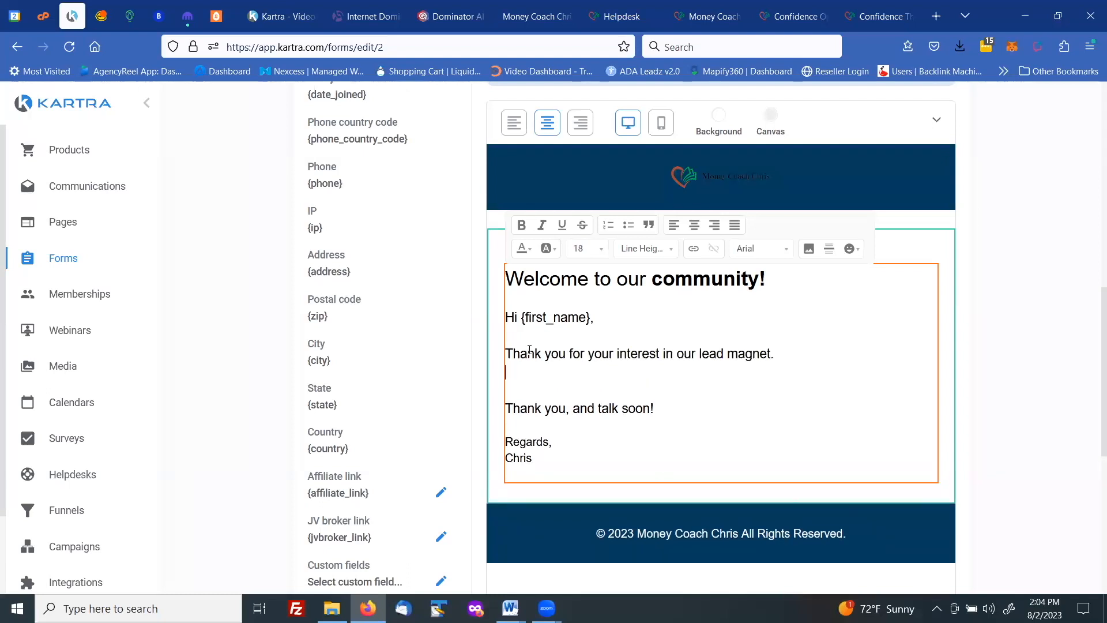
Add "I think this will help you benefit in your process of getting what you want." and break the line after "process".
{"action": "type", "text": "I think this will he"}
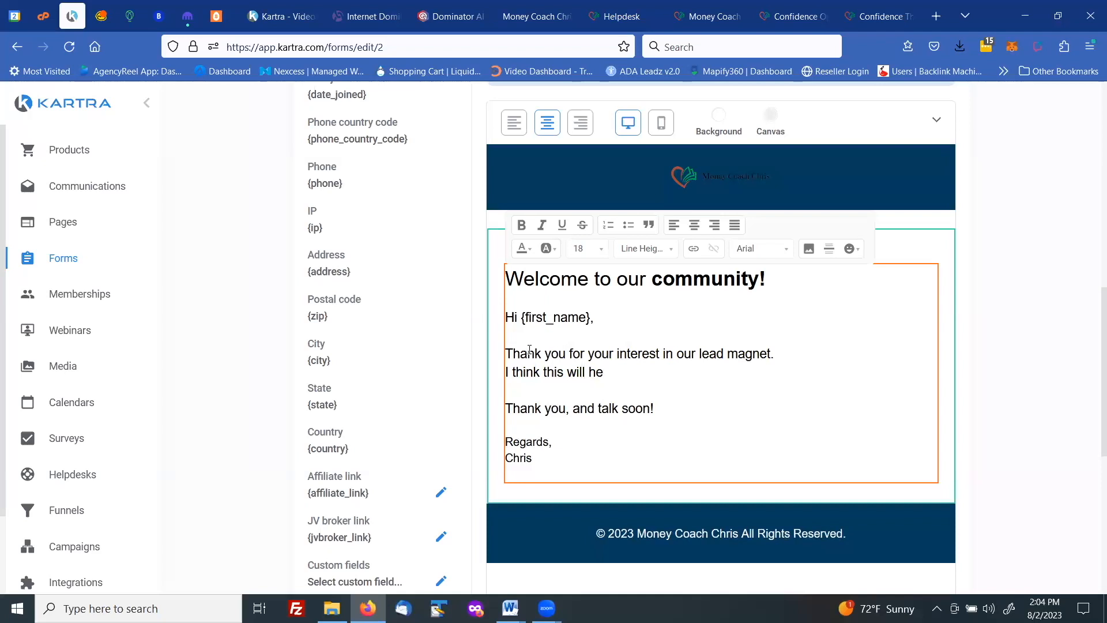
{"action": "type", "text": "lp you benfit"}
{"action": "type", "text": "i"}
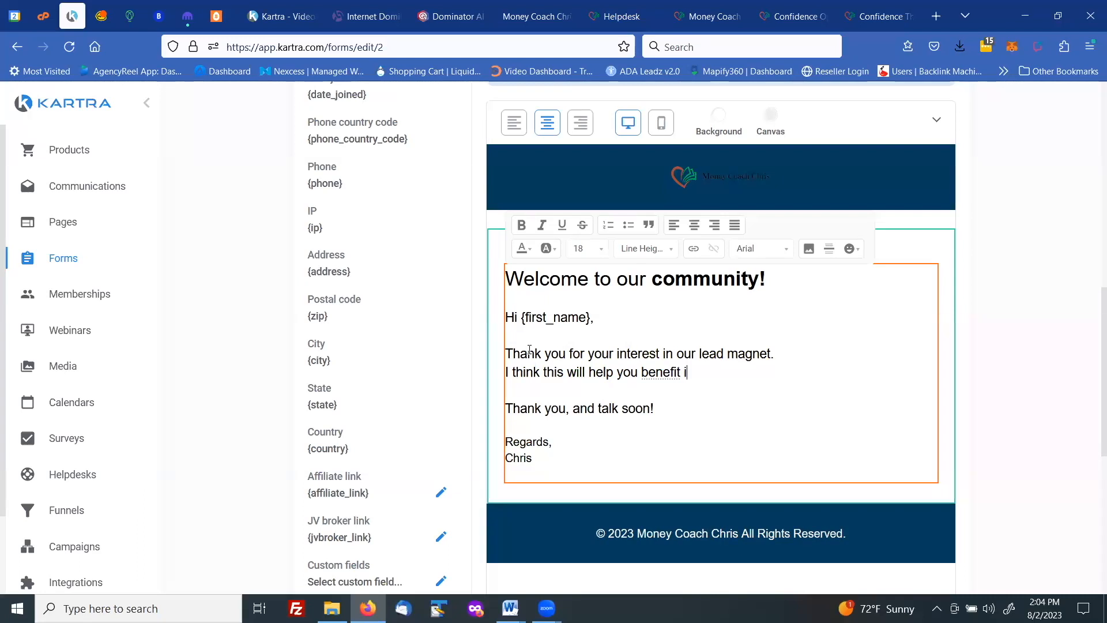
{"action": "type", "text": "n your pro"}
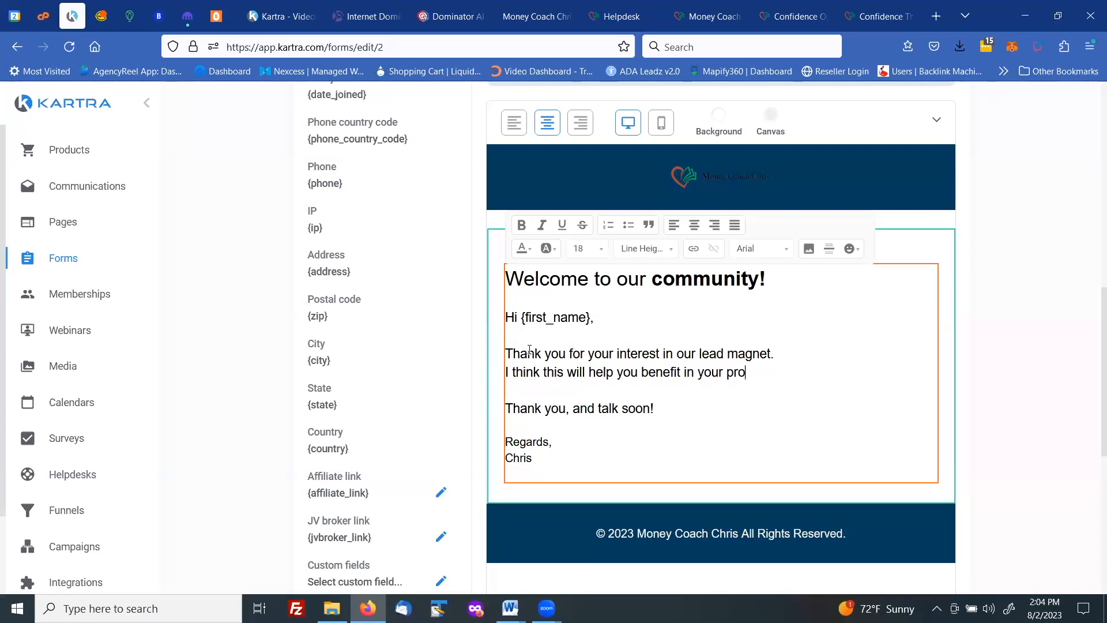
{"action": "type", "text": "cess of getting what you want."}
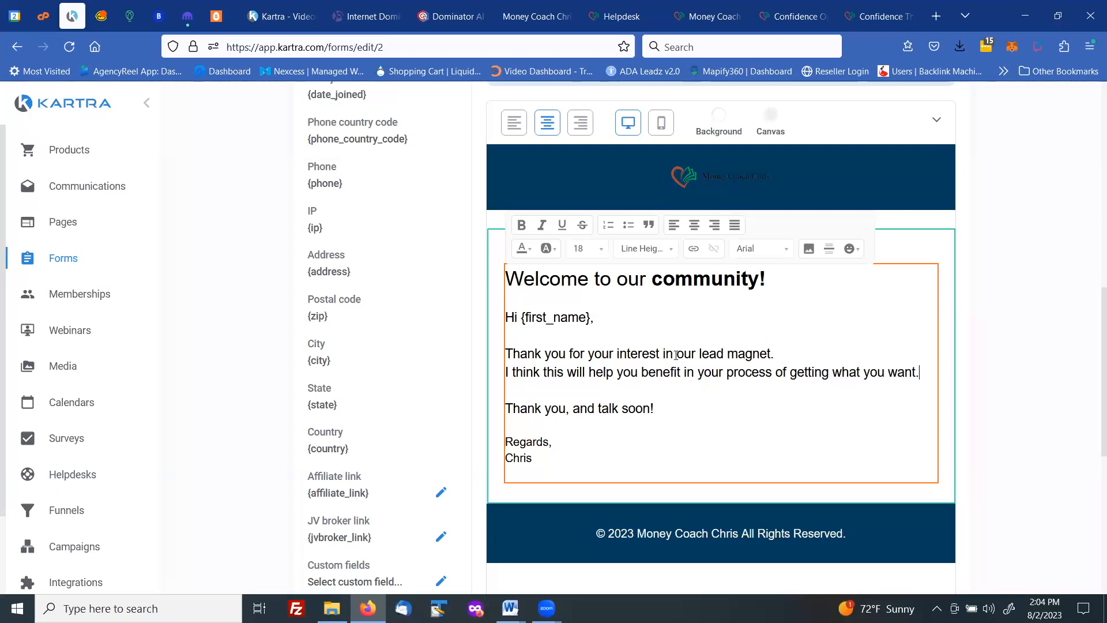
{"action": "left_click", "coordinate": [777, 373]}
{"action": "key", "text": "BackSpace"}
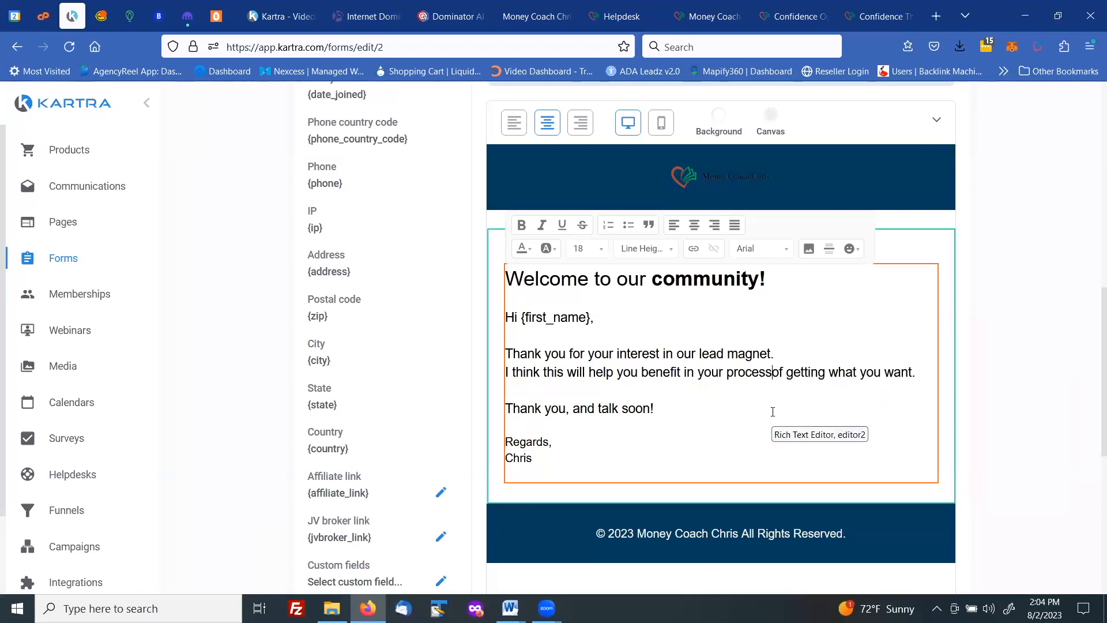
{"action": "key", "text": "Return"}
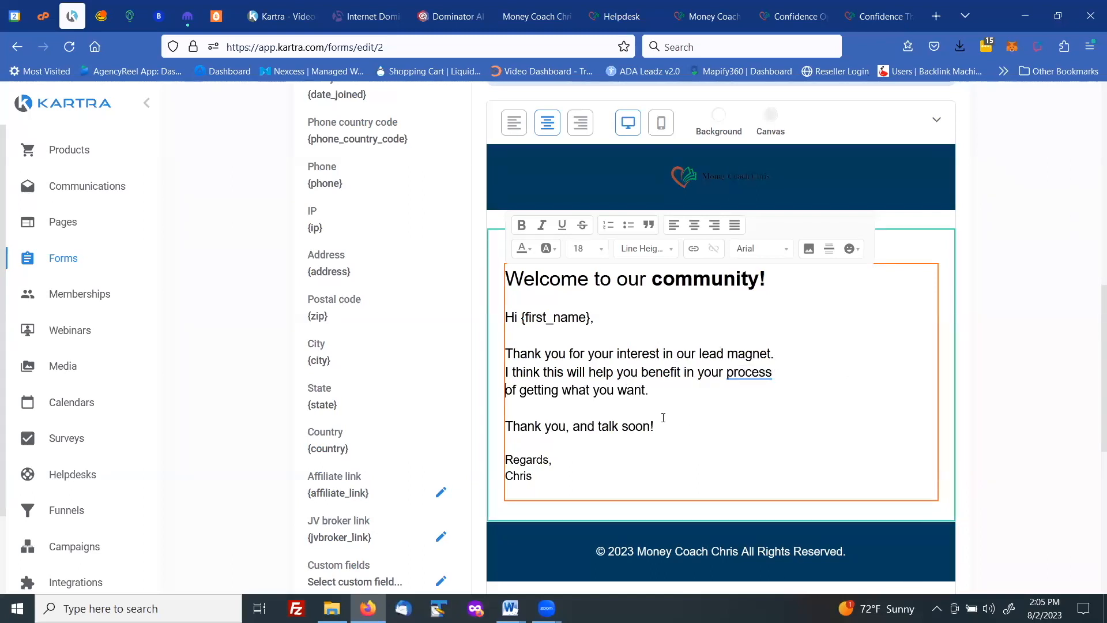
Add a new paragraph reading "Here is the link to download ...." with the placeholder "Link" on the line below it.
{"action": "left_click", "coordinate": [659, 392]}
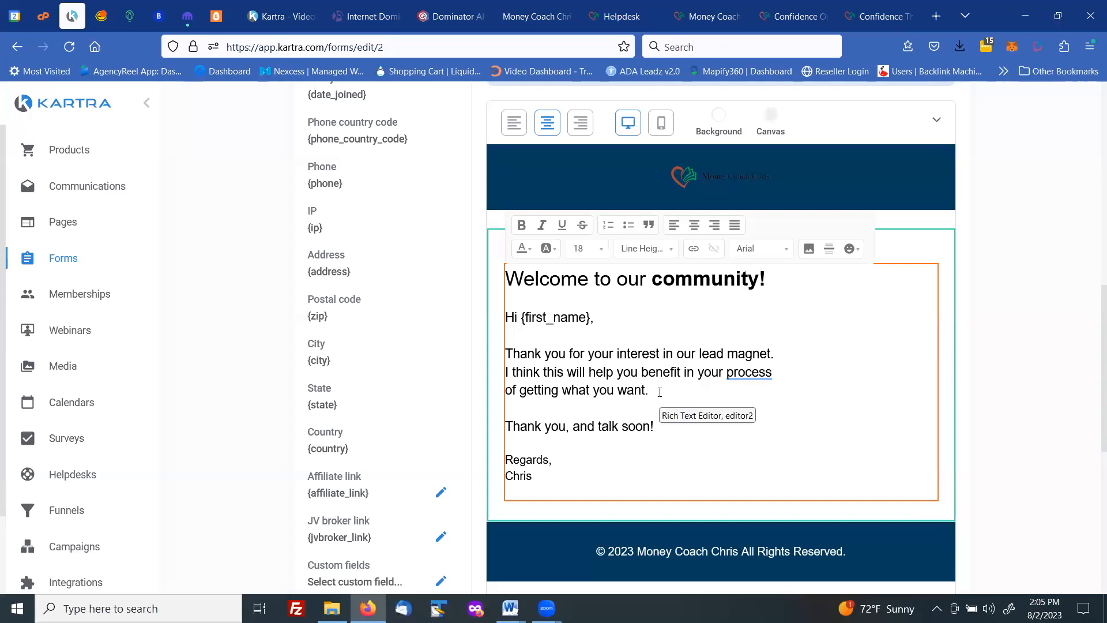
{"action": "key", "text": "Return"}
{"action": "key", "text": "Return"}
{"action": "type", "text": "Here is the "}
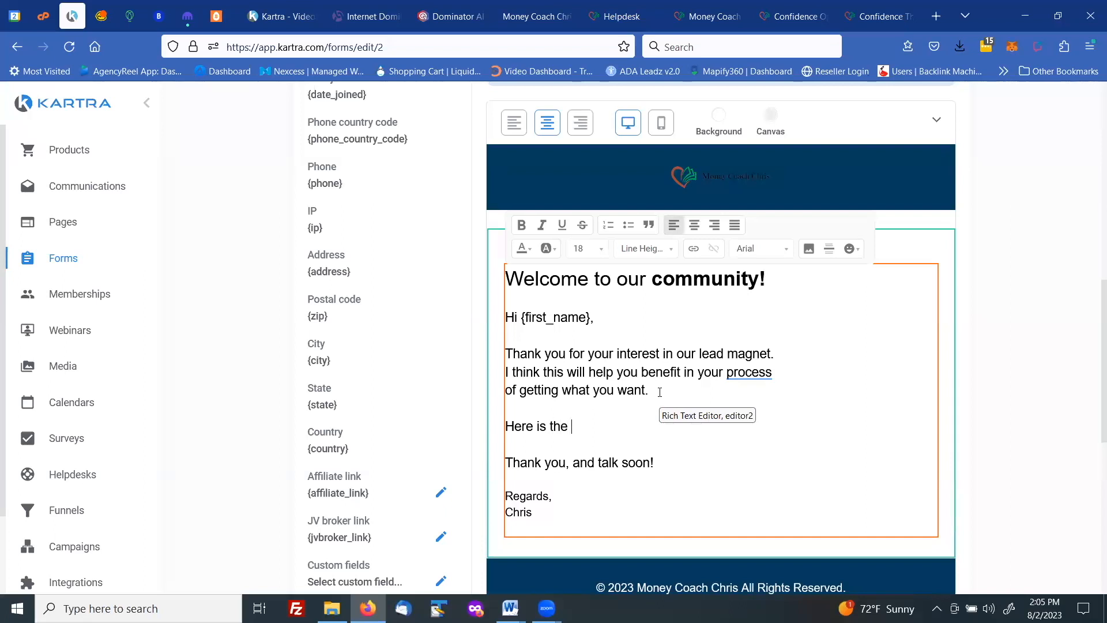
{"action": "type", "text": "link to download "}
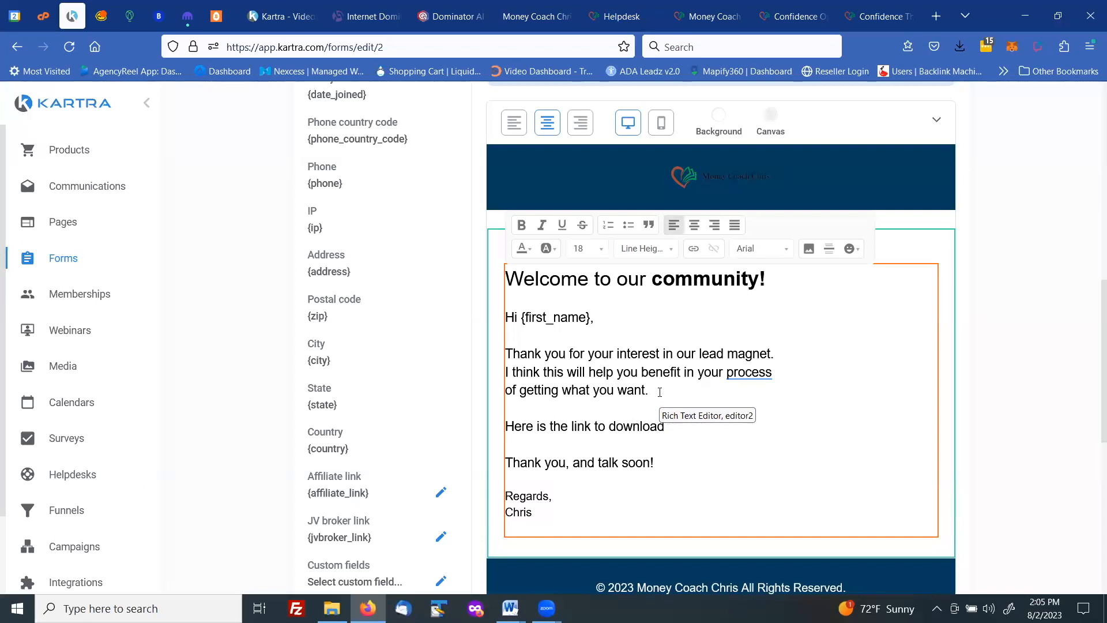
{"action": "type", "text": "...."}
{"action": "key", "text": "Return"}
{"action": "type", "text": "Link"}
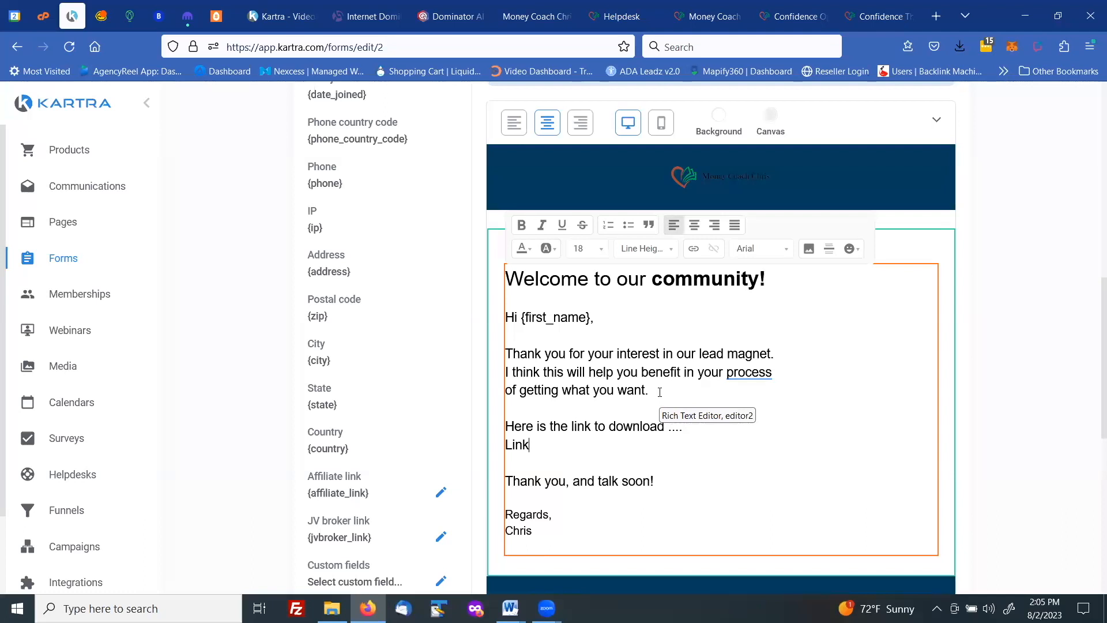
Below the link placeholder, add "I also would like to invite you to view a special masterclass on getting what you want.".
{"action": "key", "text": "Return"}
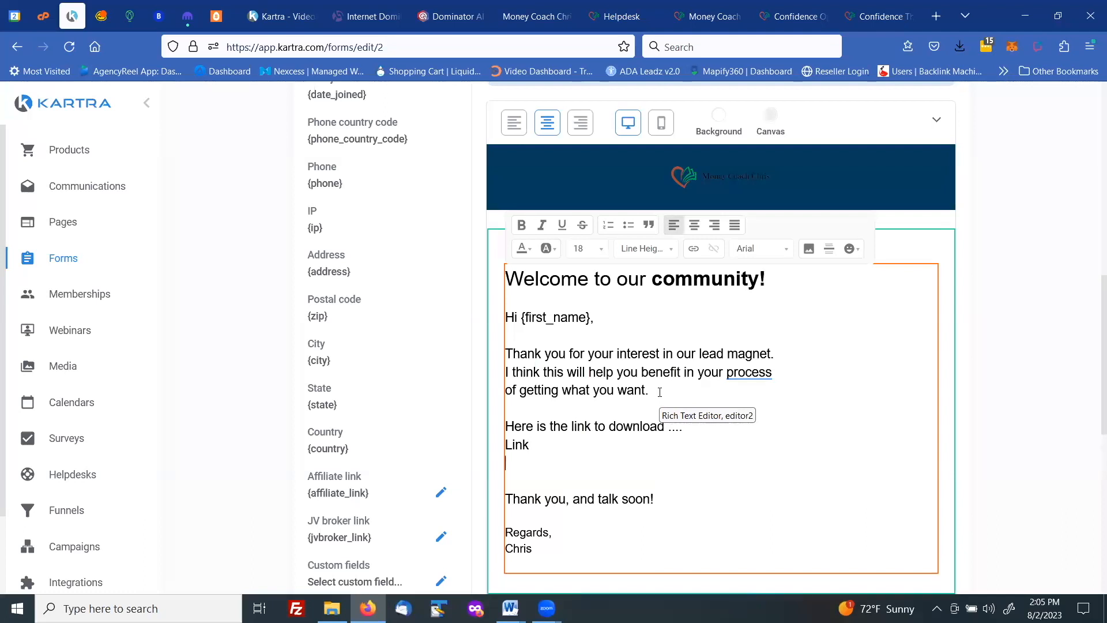
{"action": "key", "text": "Return"}
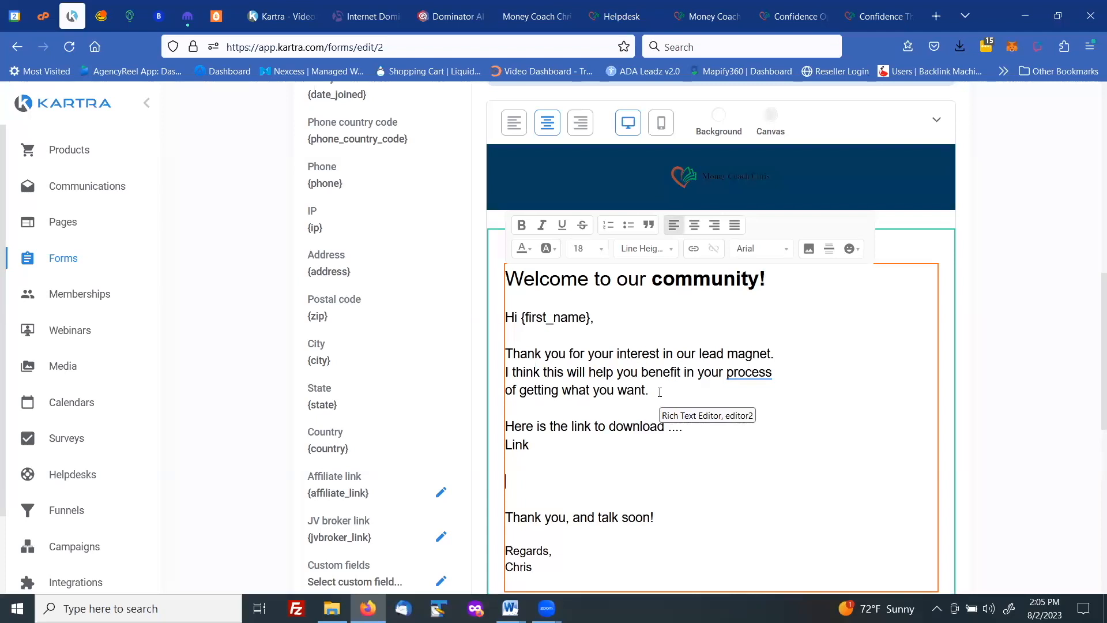
{"action": "type", "text": "I also would like "}
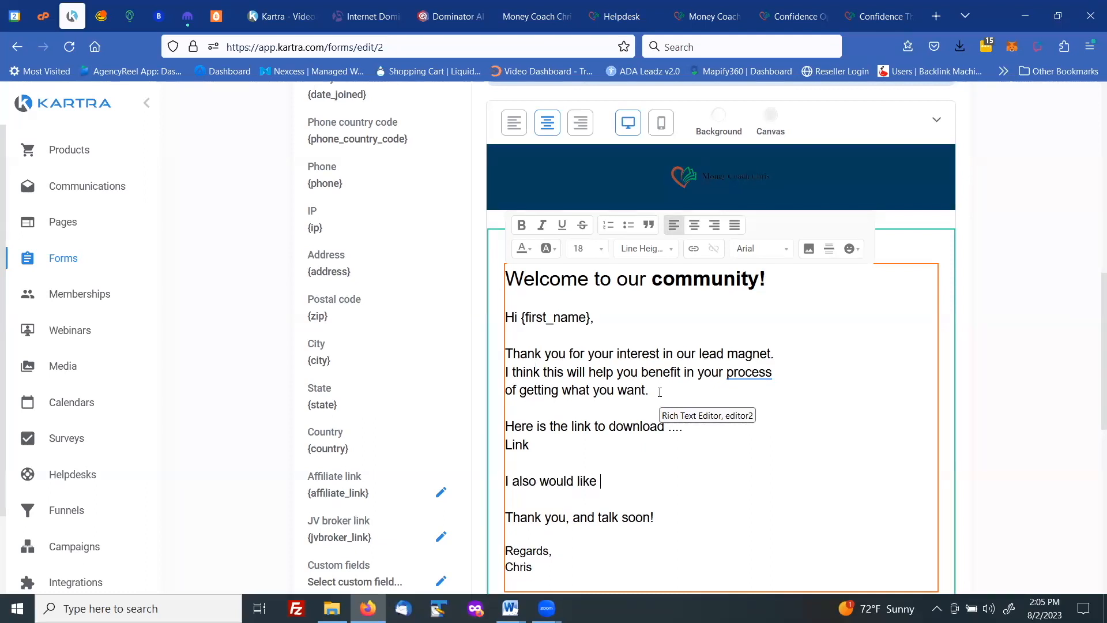
{"action": "type", "text": "to invite you "}
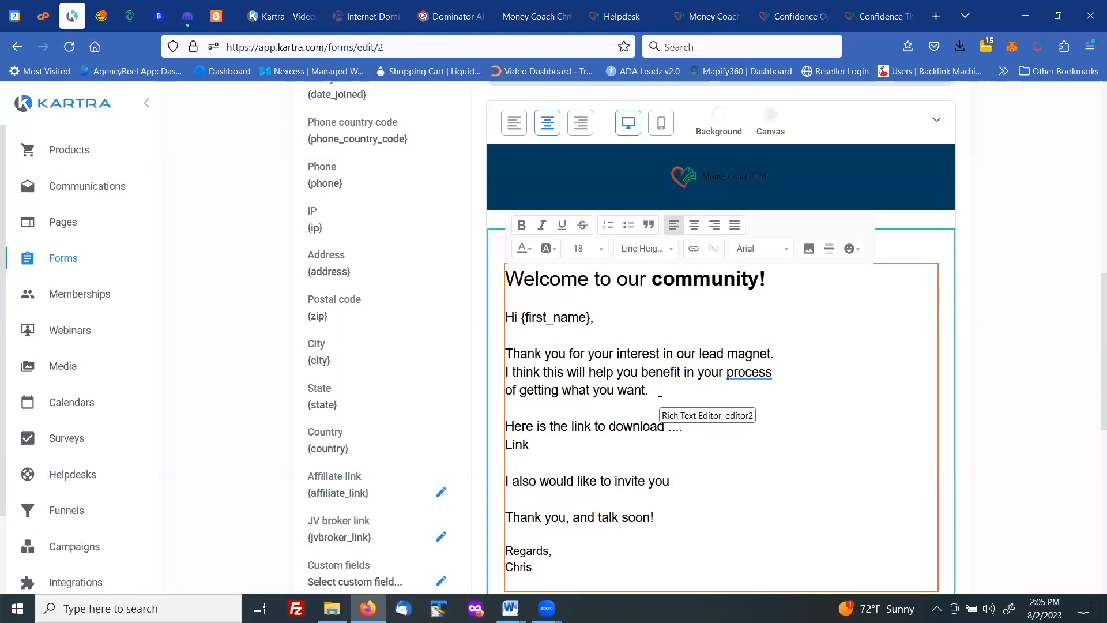
{"action": "type", "text": "to view a spe"}
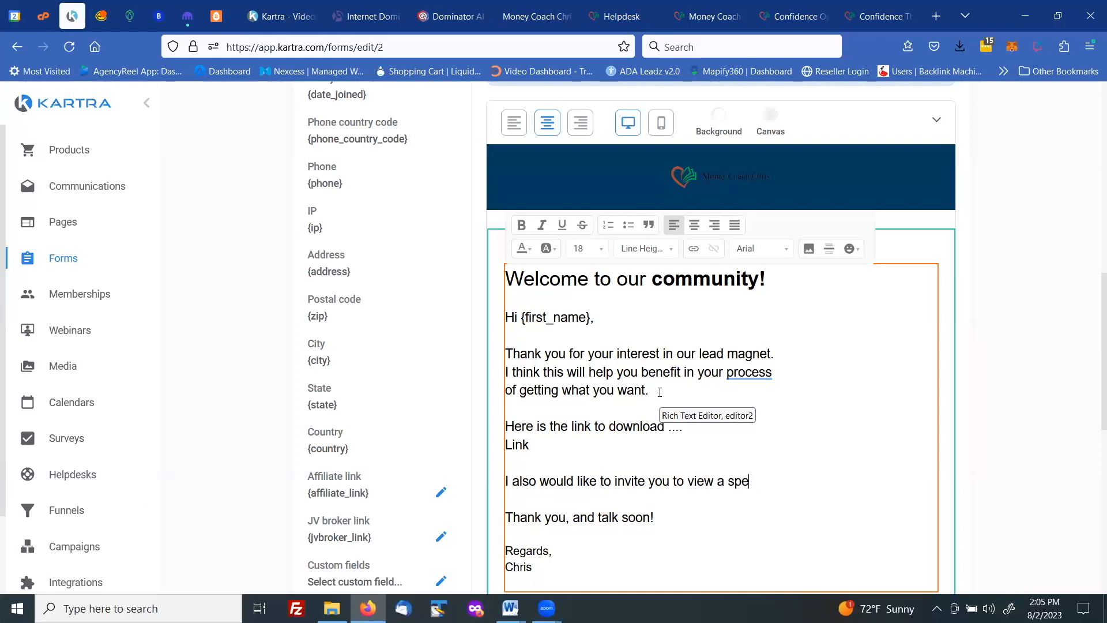
{"action": "type", "text": "cial masterclass"}
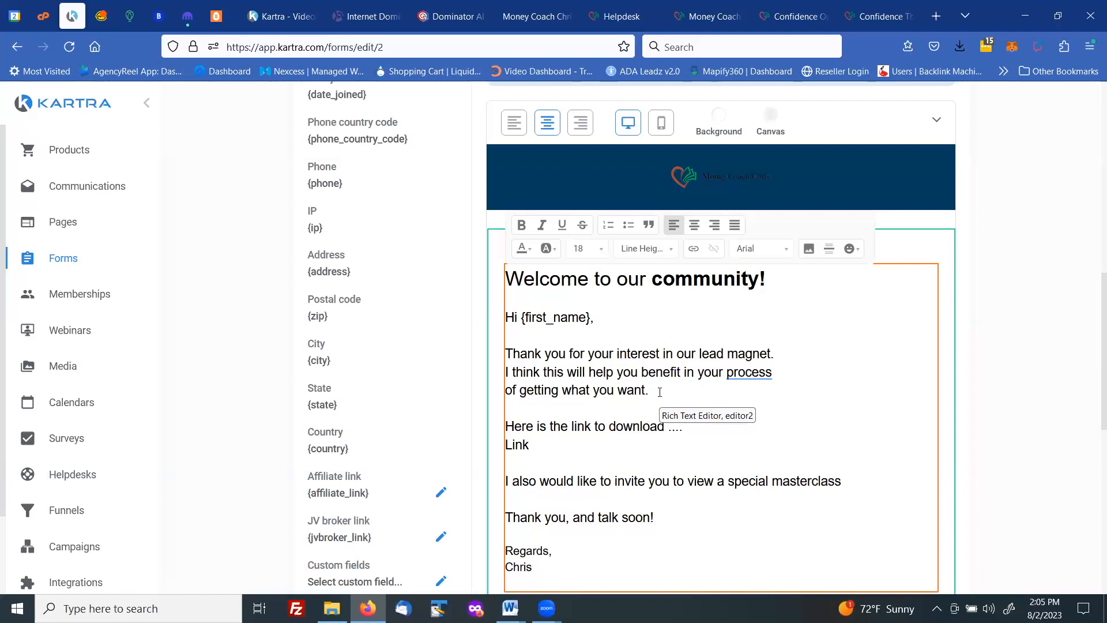
{"action": "type", "text": " on getting what you want"}
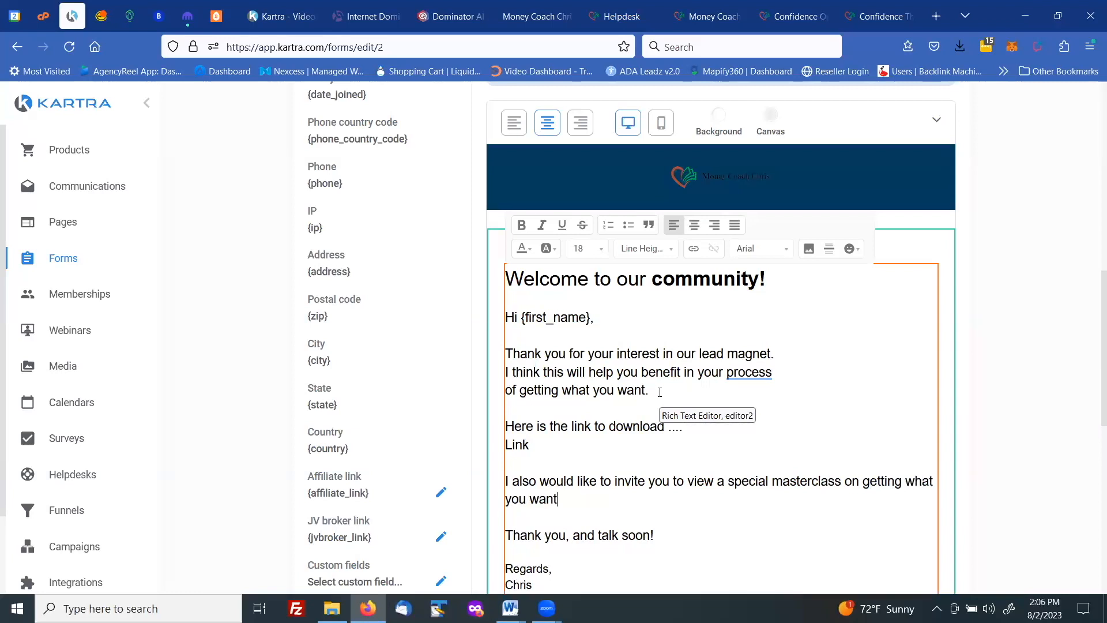
{"action": "type", "text": "."}
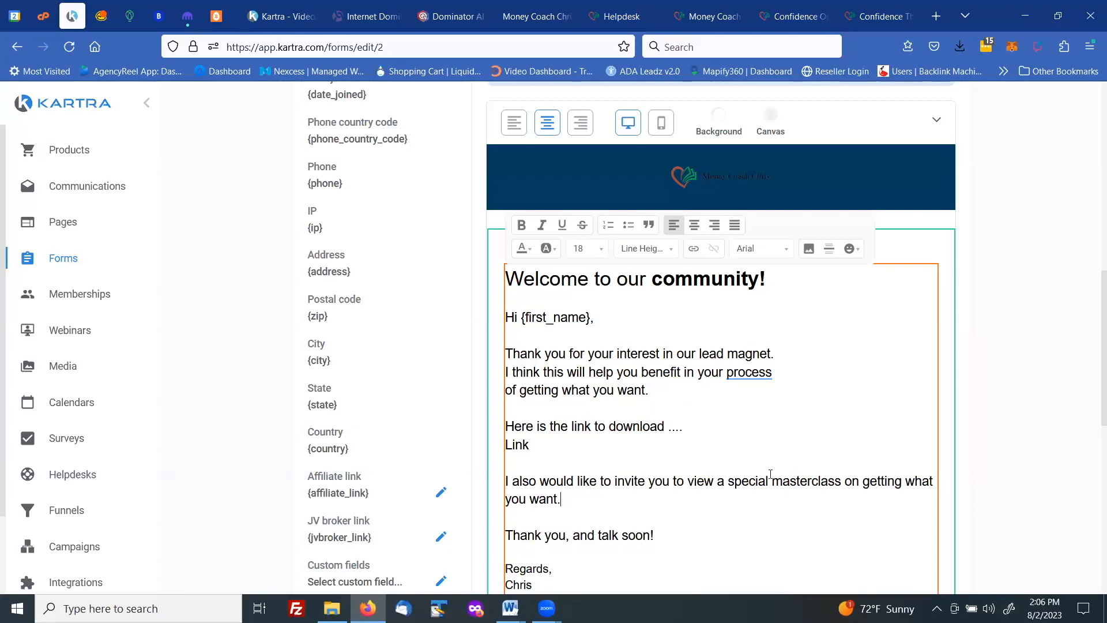
Break the invitation sentence onto a new line before "masterclass" and replace "view" with "watch".
{"action": "left_click_drag", "start_coordinate": [774, 481], "coordinate": [769, 482]}
{"action": "key", "text": "Return"}
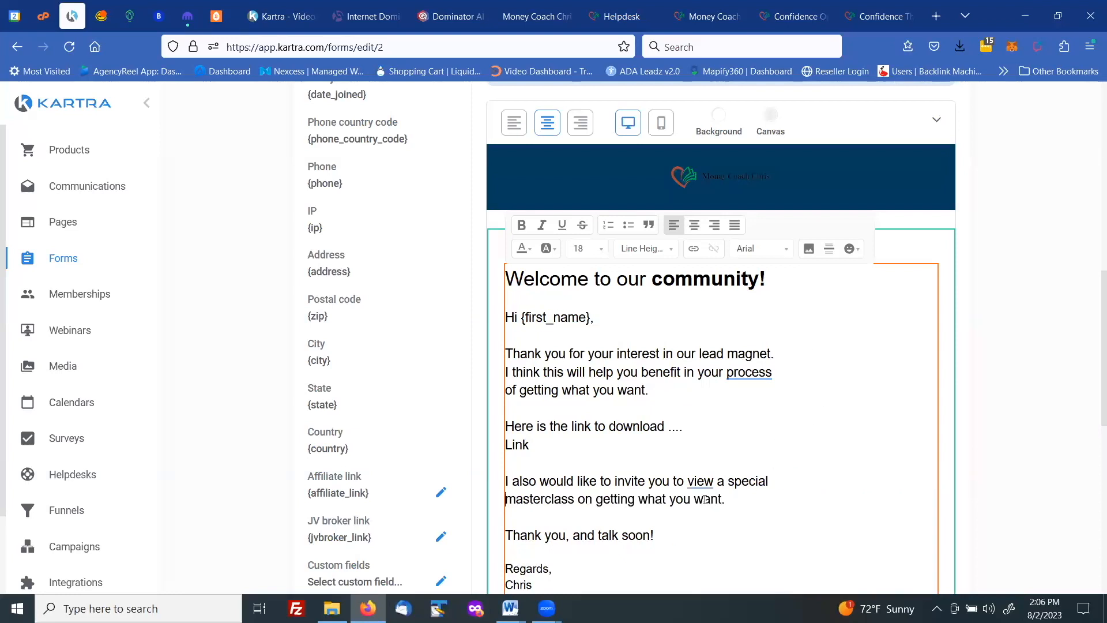
{"action": "mouse_move", "coordinate": [706, 482]}
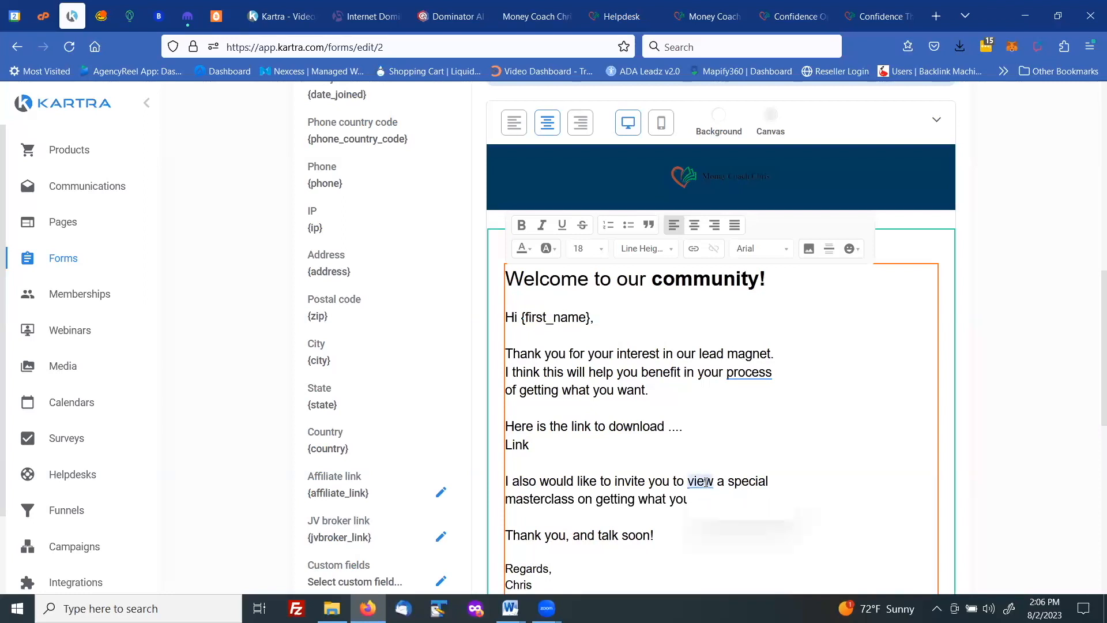
{"action": "left_click", "coordinate": [704, 503]}
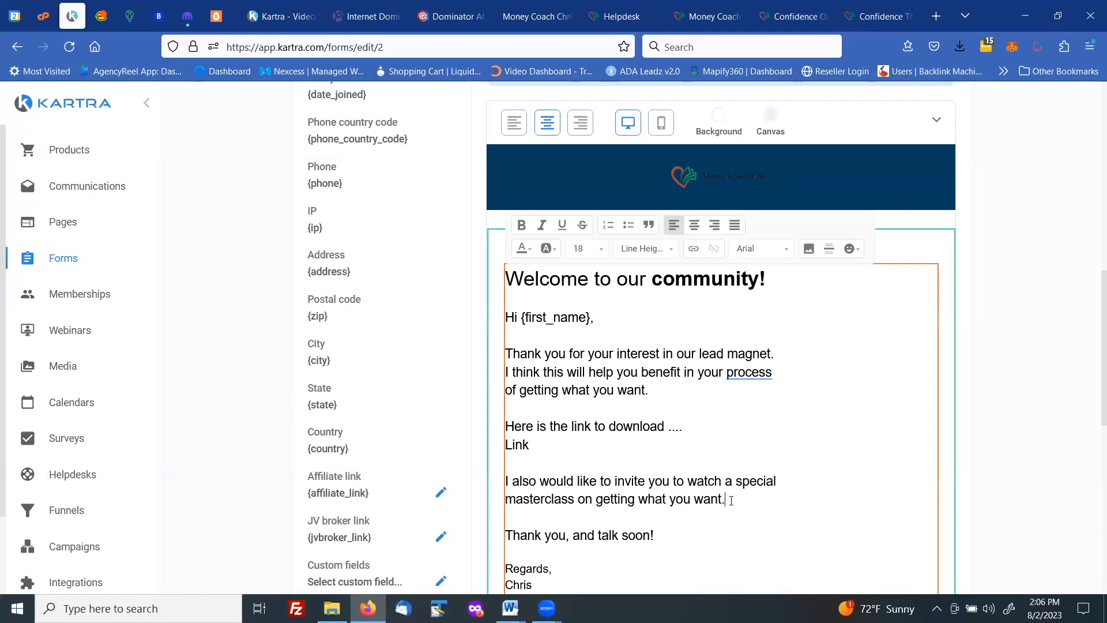
Add a new paragraph after the invitation reading "It is absolutely free and you will get great benefit.".
{"action": "key", "text": "Return"}
{"action": "key", "text": "Return"}
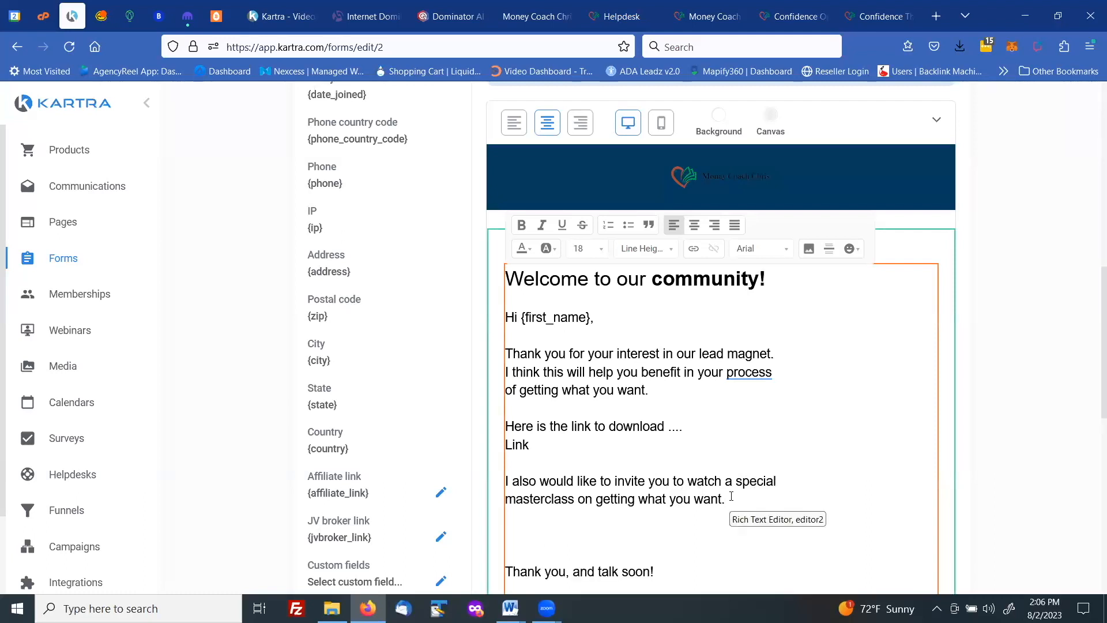
{"action": "type", "text": "It is absolu"}
{"action": "type", "text": "tely freee"}
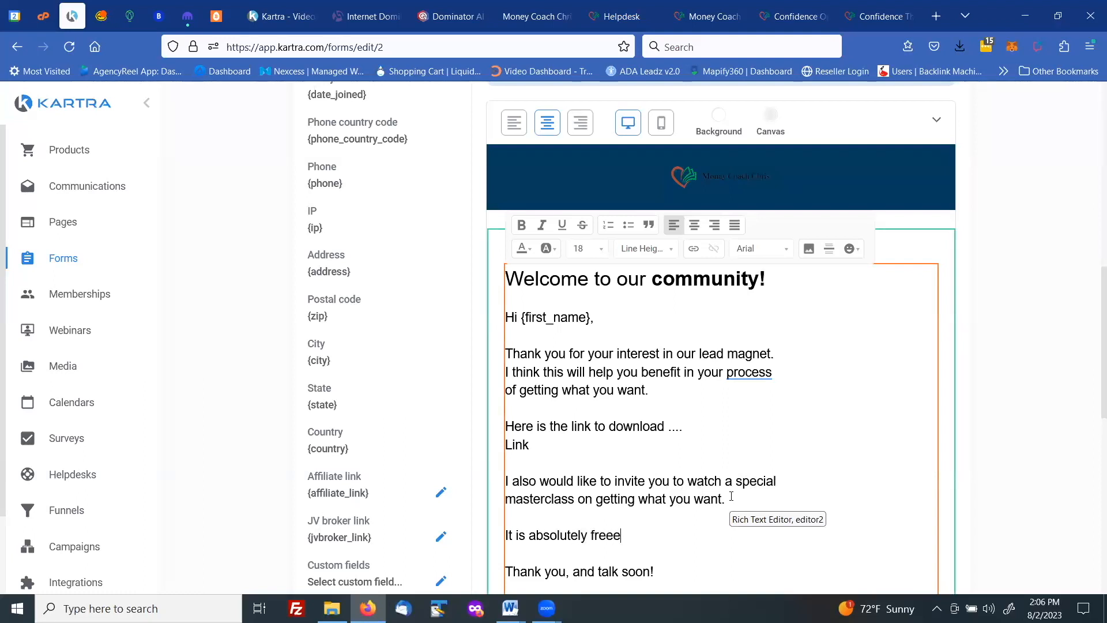
{"action": "key", "text": "BackSpace"}
{"action": "type", "text": "and you will get grea"}
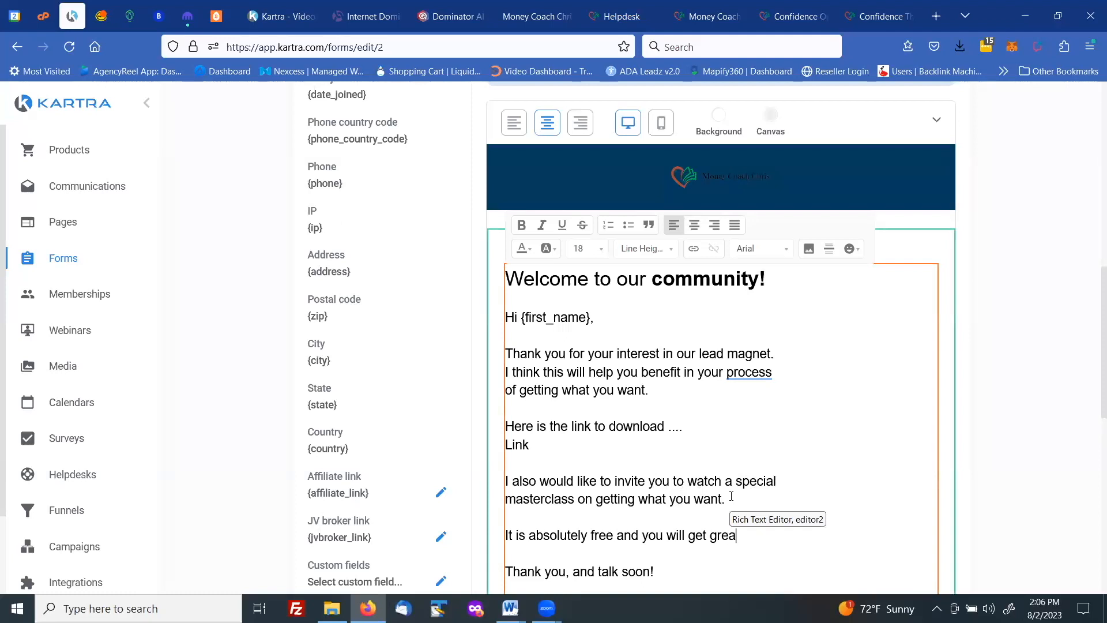
{"action": "type", "text": "t benefit."}
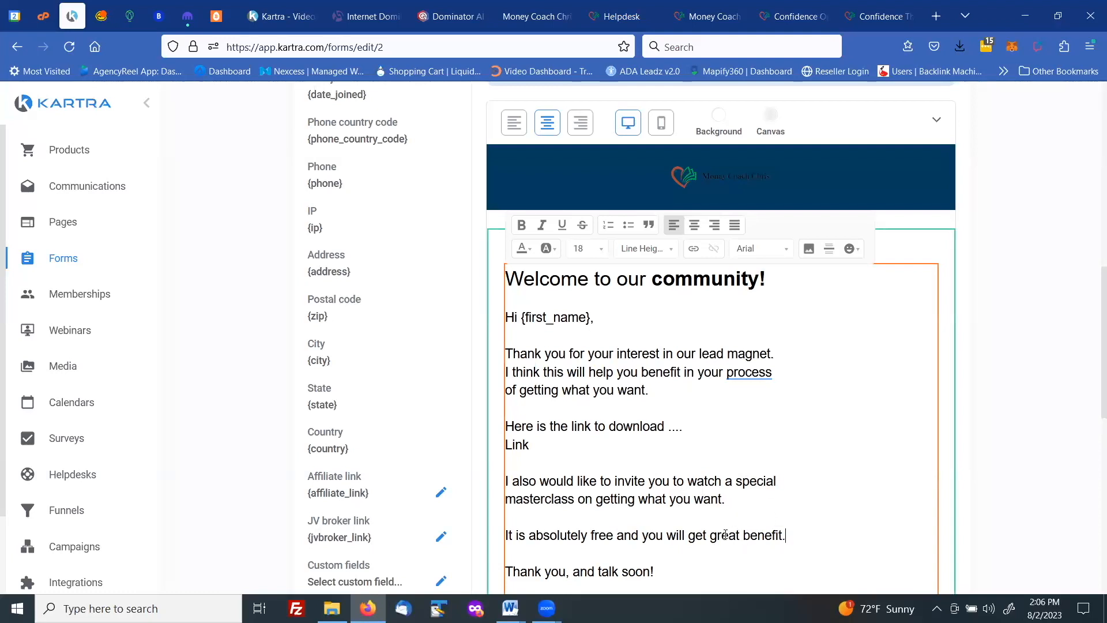
{"action": "left_click_drag", "start_coordinate": [710, 535], "coordinate": [783, 535]}
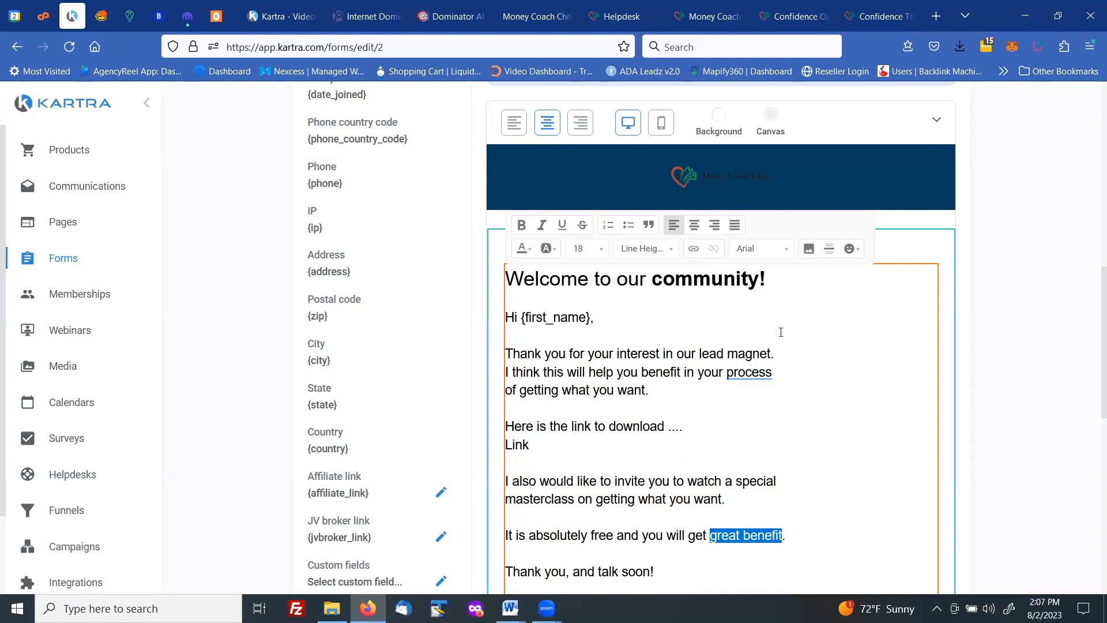
{"action": "left_click", "coordinate": [872, 22]}
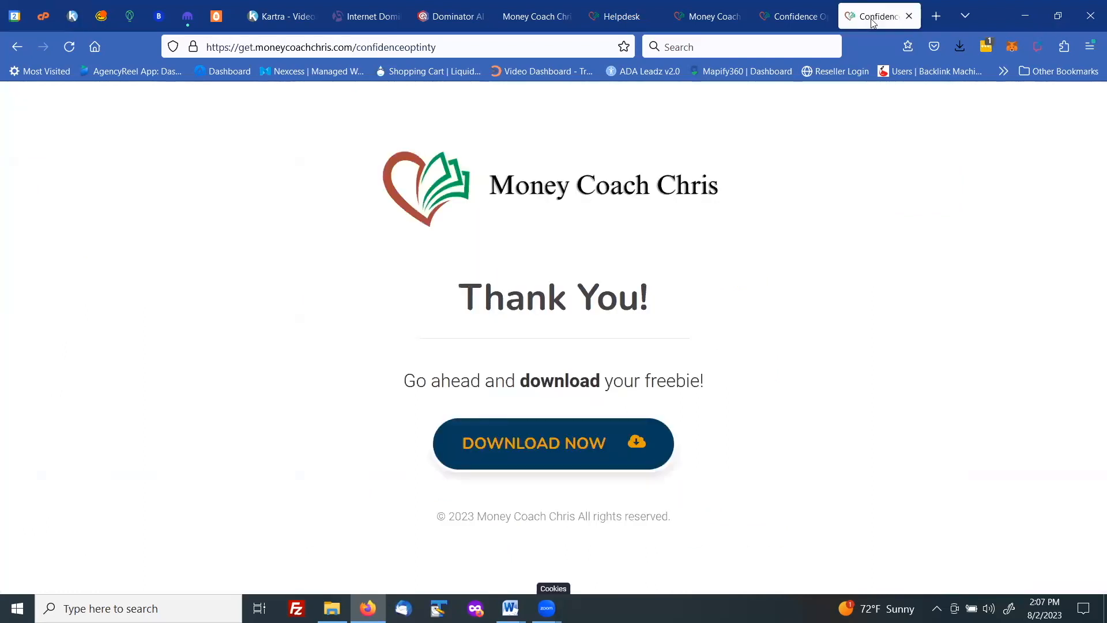
{"action": "left_click", "coordinate": [370, 46]}
{"action": "left_click_drag", "start_coordinate": [370, 46], "coordinate": [193, 47]}
{"action": "right_click", "coordinate": [232, 49]}
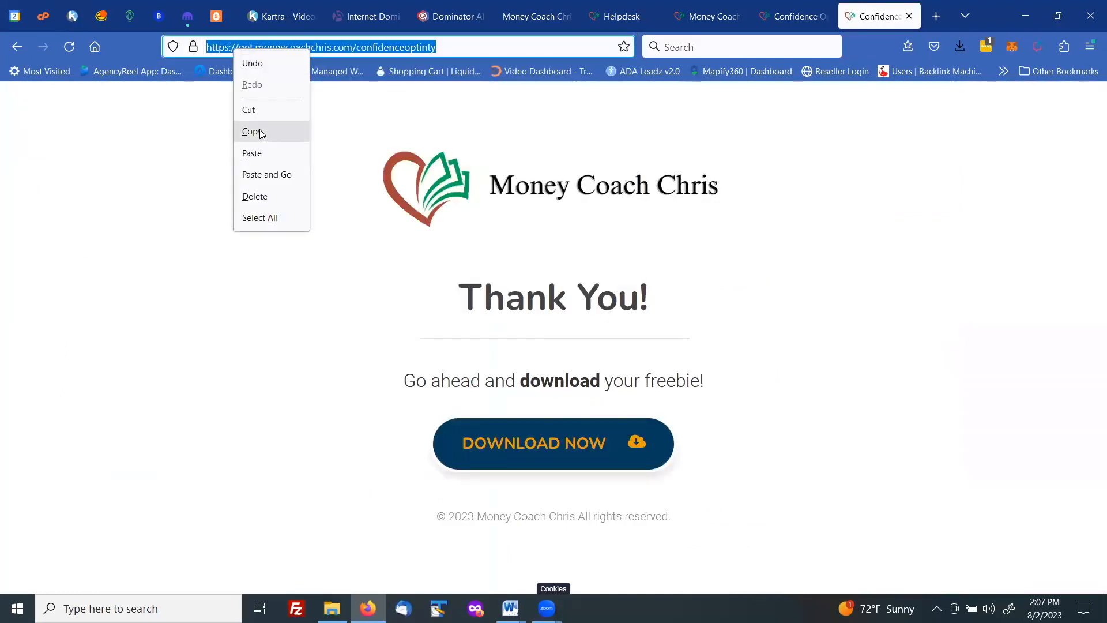
{"action": "left_click", "coordinate": [257, 130]}
{"action": "left_click", "coordinate": [72, 22]}
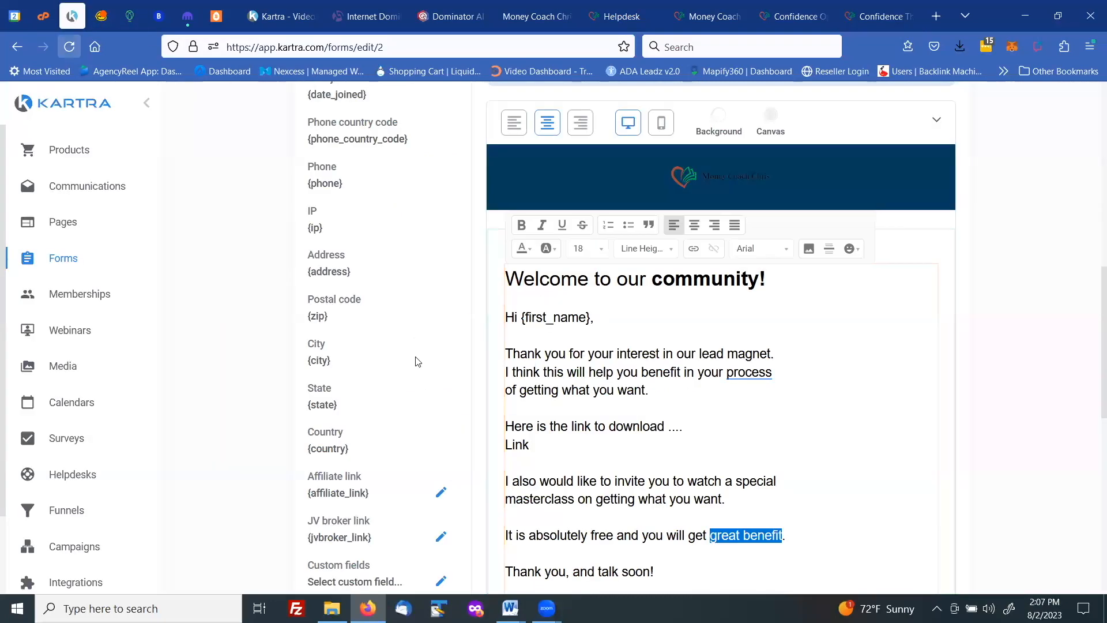
{"action": "left_click", "coordinate": [530, 445]}
{"action": "left_click_drag", "start_coordinate": [529, 445], "coordinate": [506, 445]}
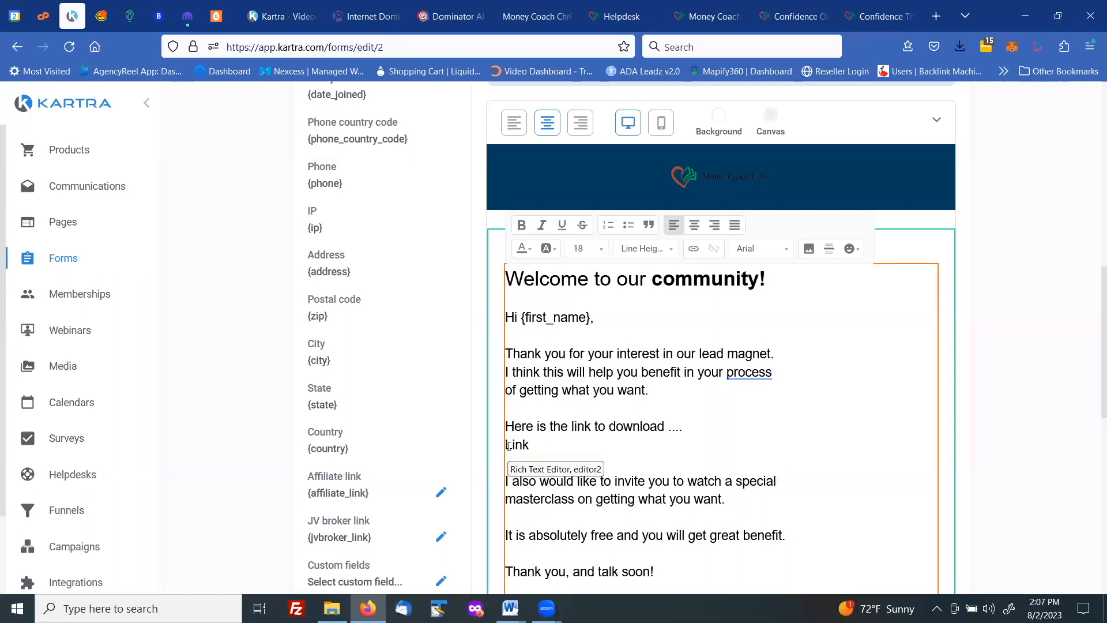
{"action": "key", "text": "ctrl+v"}
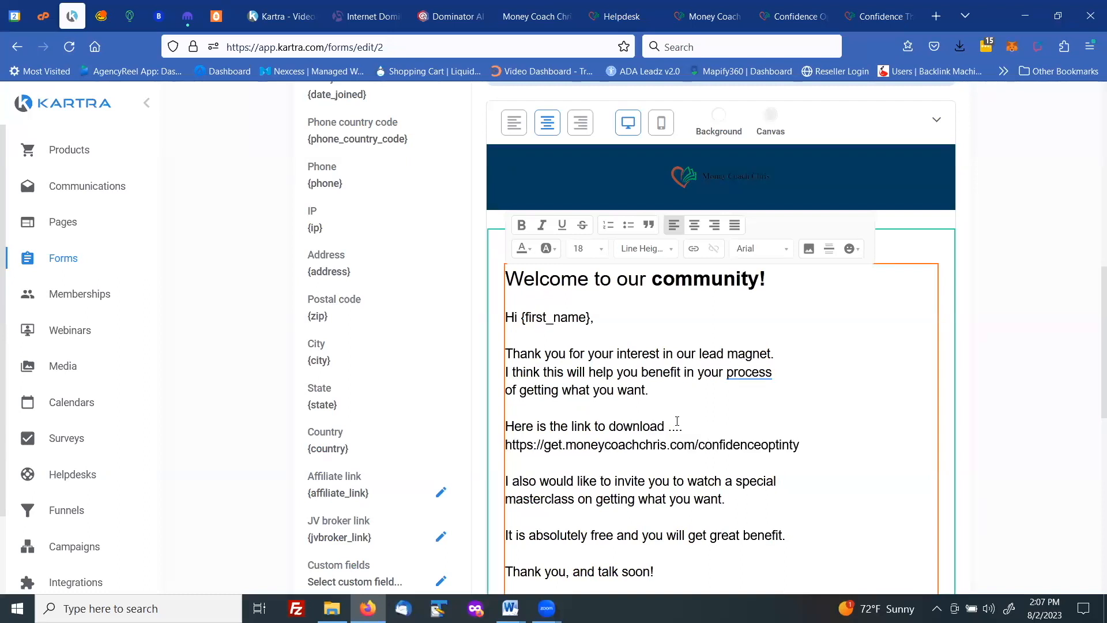
Copy the published page link of the Money Confidence Course page from the Kartra pages list.
{"action": "left_click", "coordinate": [707, 16]}
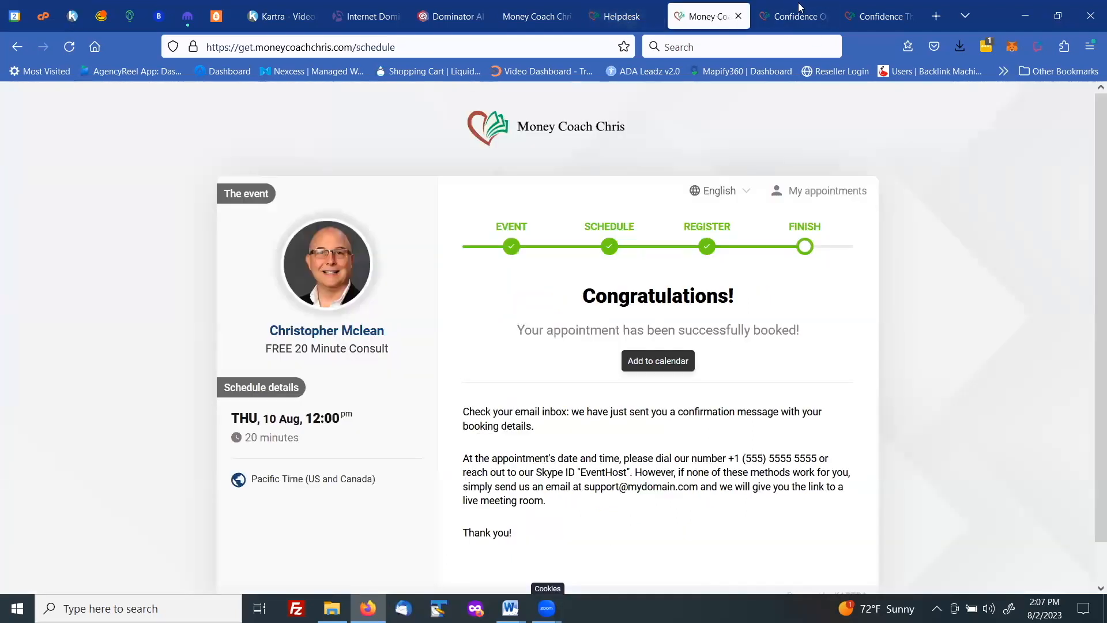
{"action": "left_click", "coordinate": [279, 18]}
{"action": "left_click", "coordinate": [64, 223]}
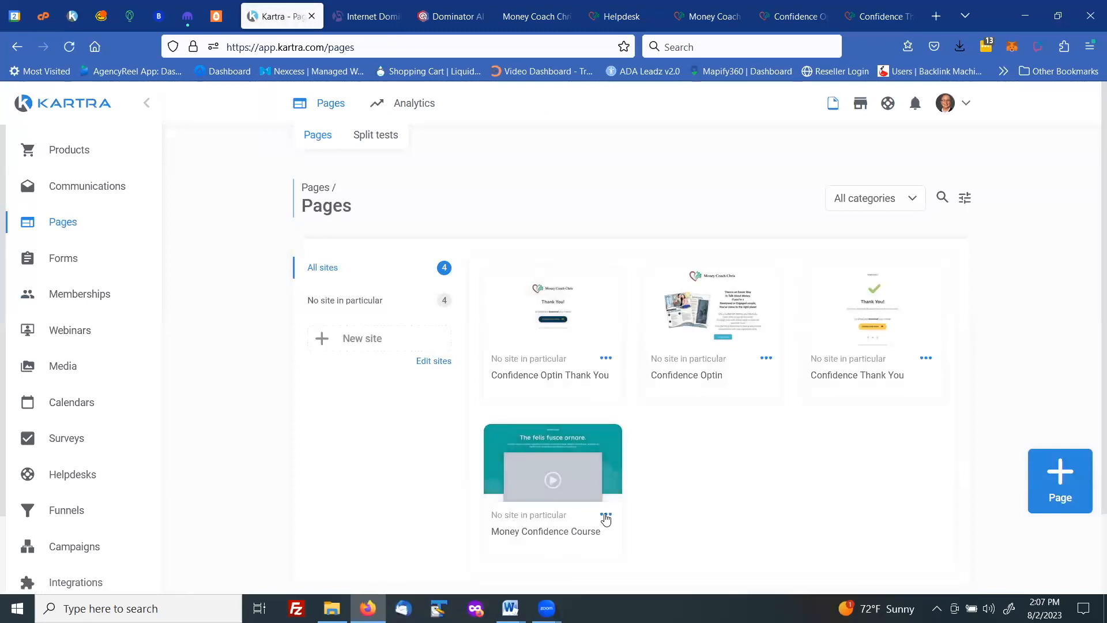
{"action": "left_click", "coordinate": [605, 516]}
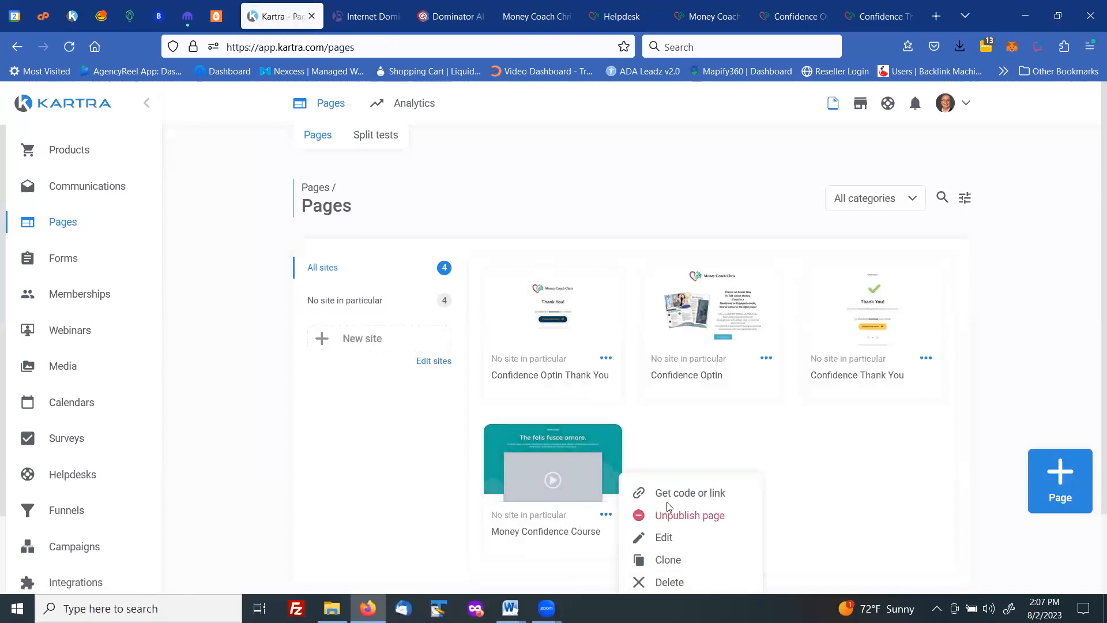
{"action": "left_click", "coordinate": [683, 496]}
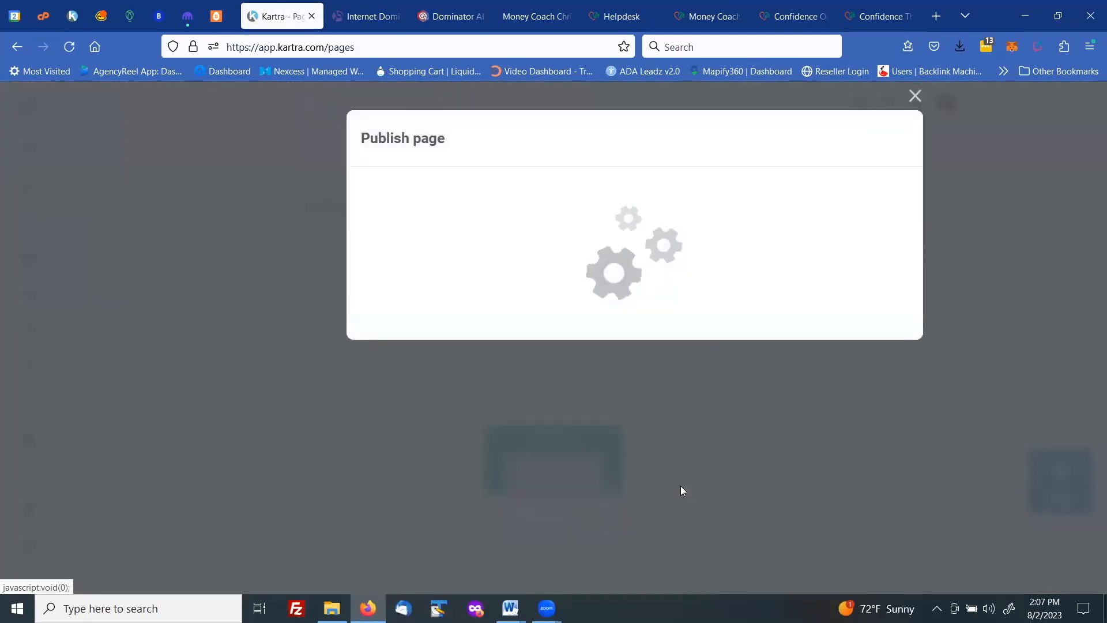
{"action": "left_click", "coordinate": [556, 345]}
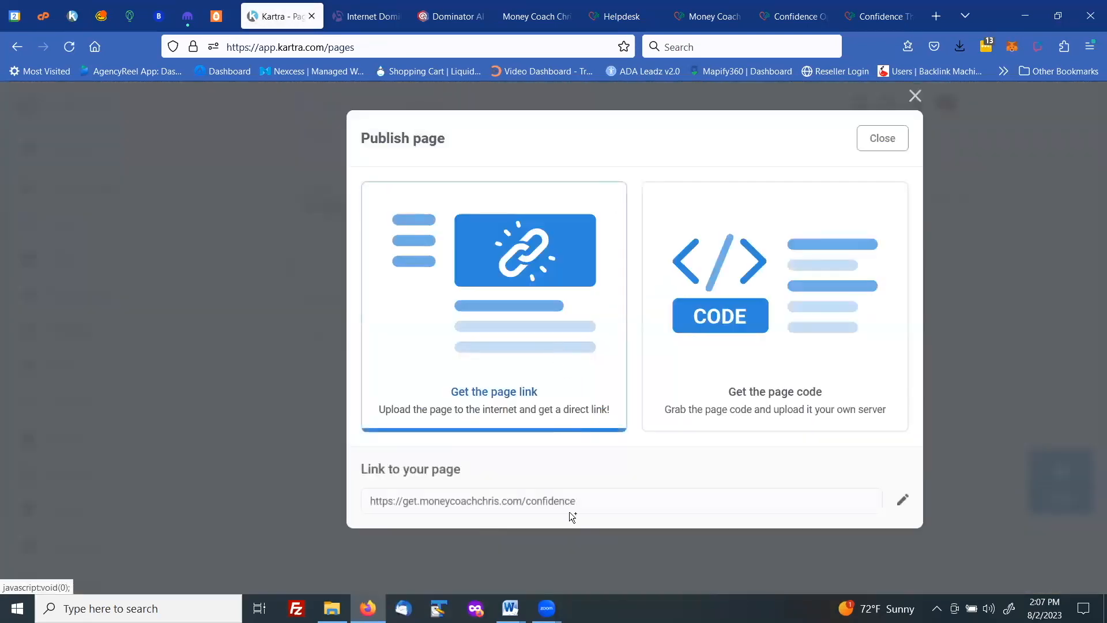
{"action": "left_click_drag", "start_coordinate": [579, 497], "coordinate": [386, 506]}
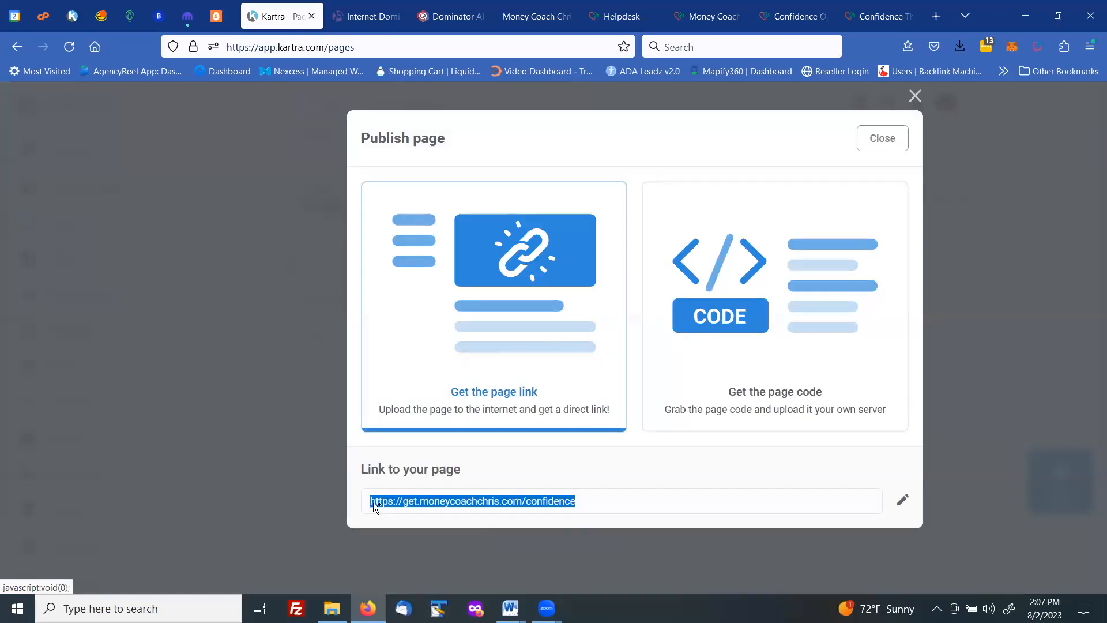
{"action": "right_click", "coordinate": [378, 505]}
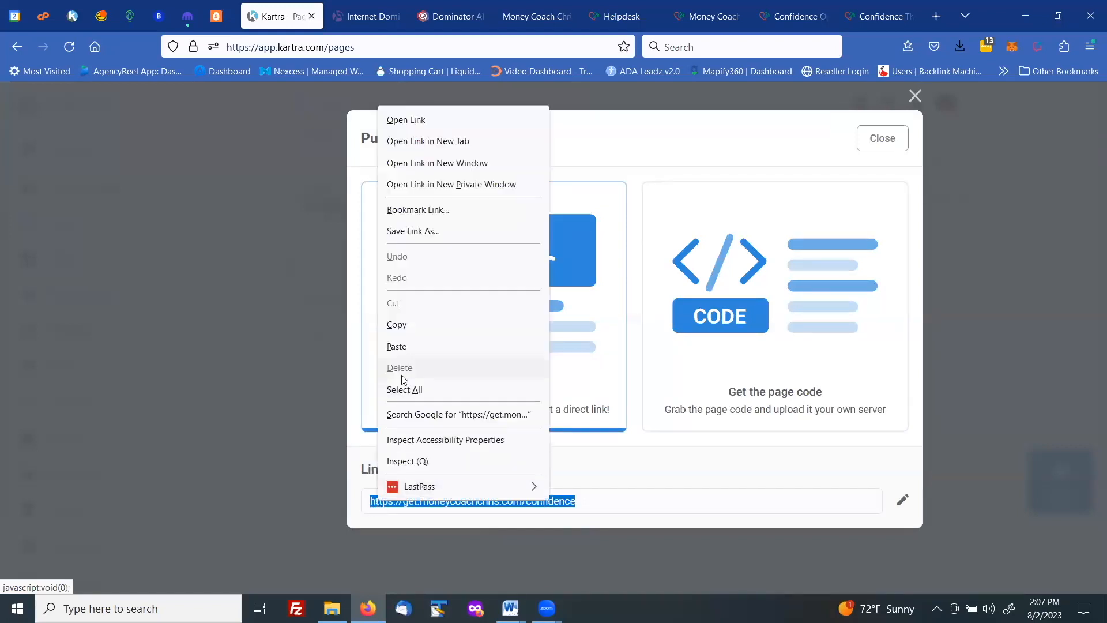
{"action": "left_click", "coordinate": [396, 325]}
{"action": "left_click", "coordinate": [874, 144]}
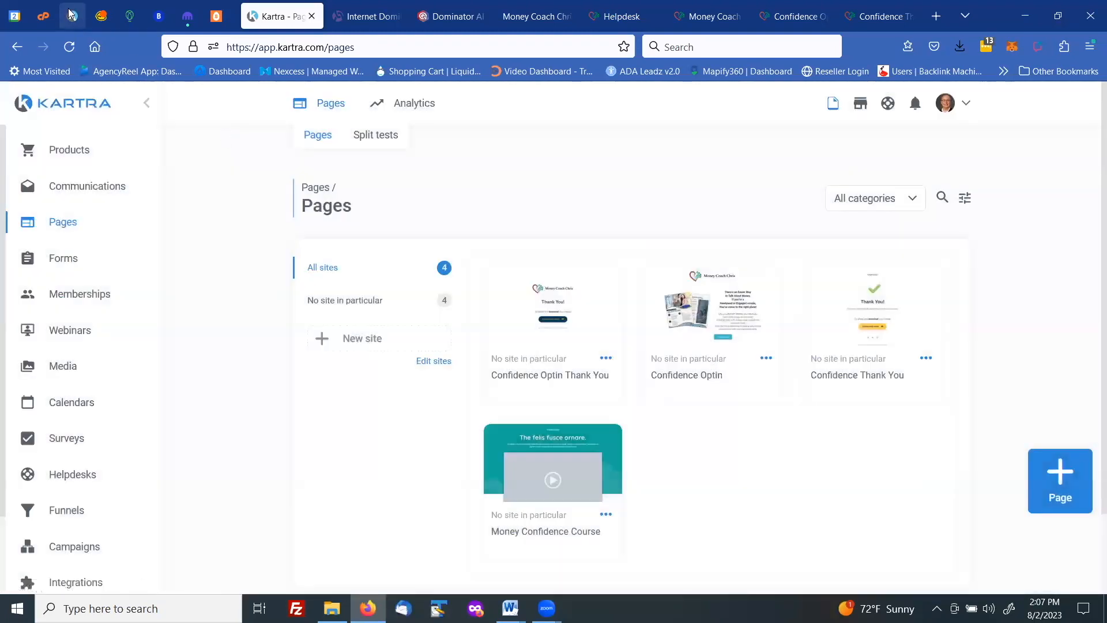
{"action": "left_click", "coordinate": [71, 15]}
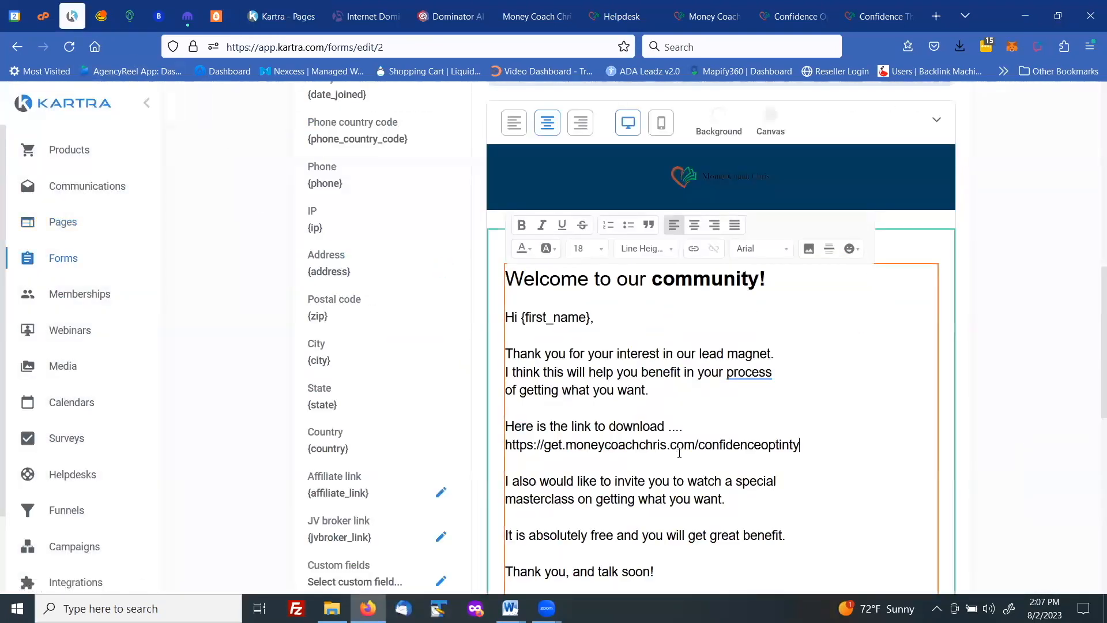
{"action": "scroll", "coordinate": [679, 453], "scroll_direction": "down", "scroll_amount": 2}
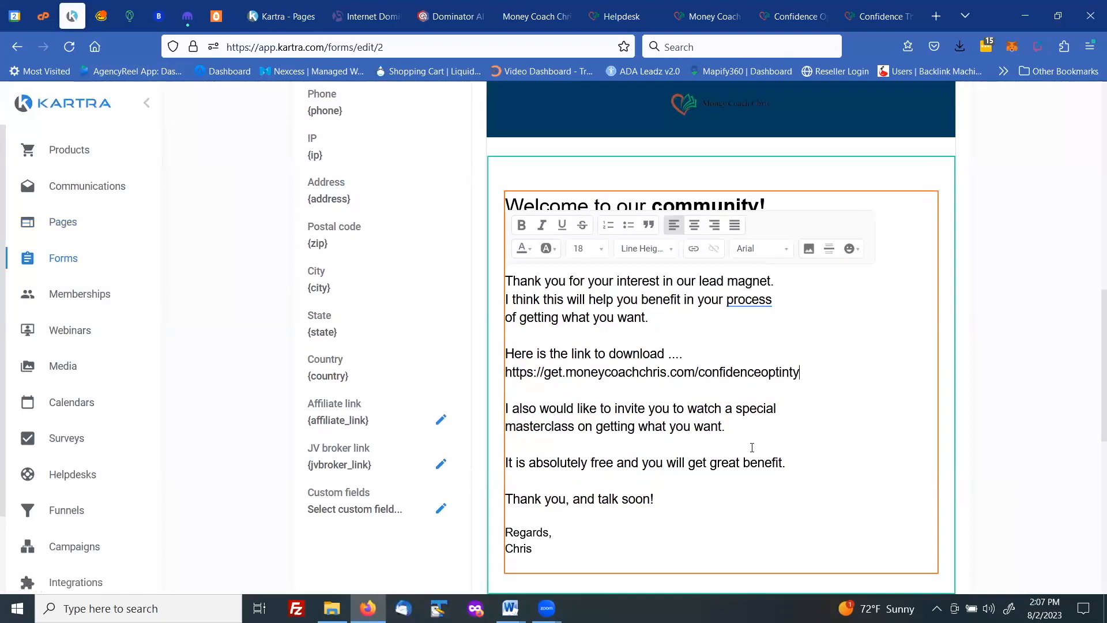
{"action": "left_click", "coordinate": [789, 462]}
{"action": "key", "text": "Return"}
{"action": "key", "text": "ctrl+v"}
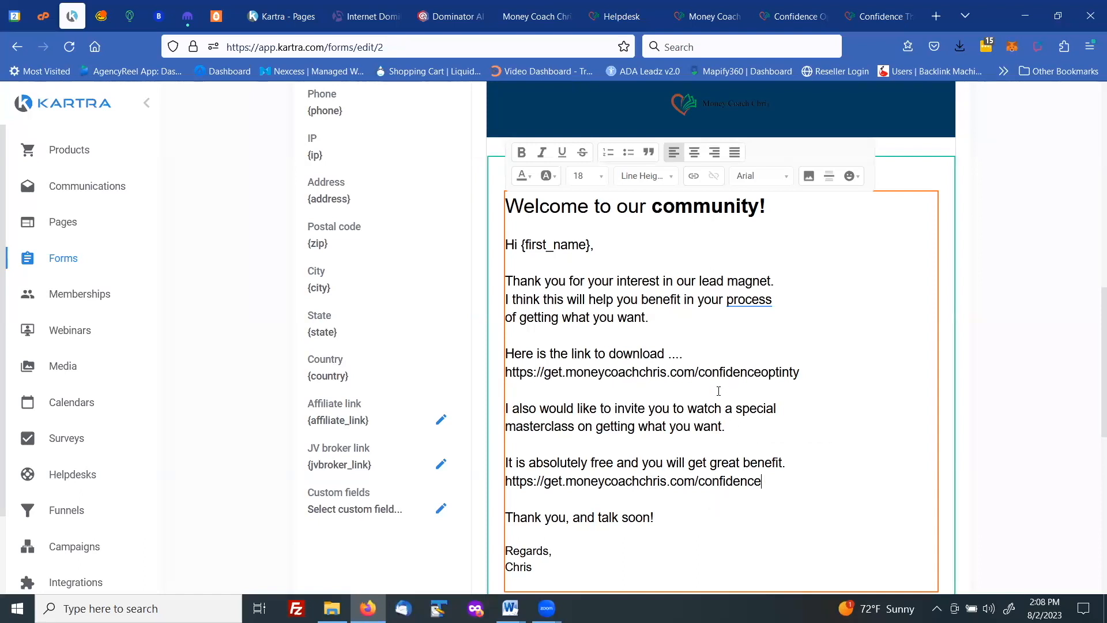
Enter "Thank you for ...." as the welcome email's subject and save the message.
{"action": "scroll", "coordinate": [717, 388], "scroll_direction": "down", "scroll_amount": 3}
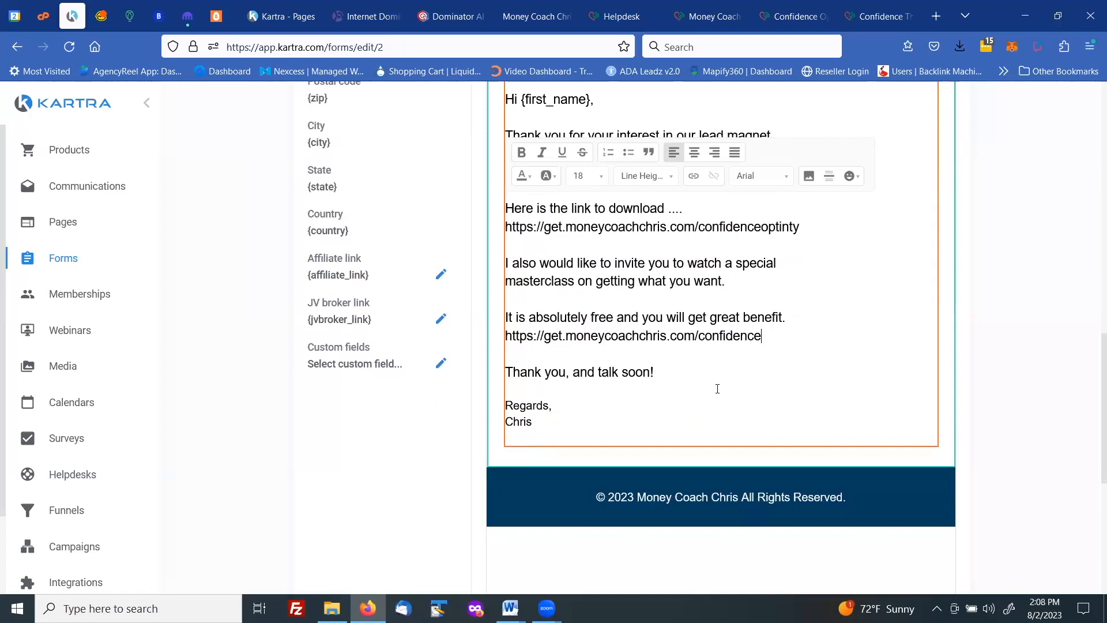
{"action": "scroll", "coordinate": [717, 388], "scroll_direction": "down", "scroll_amount": 6}
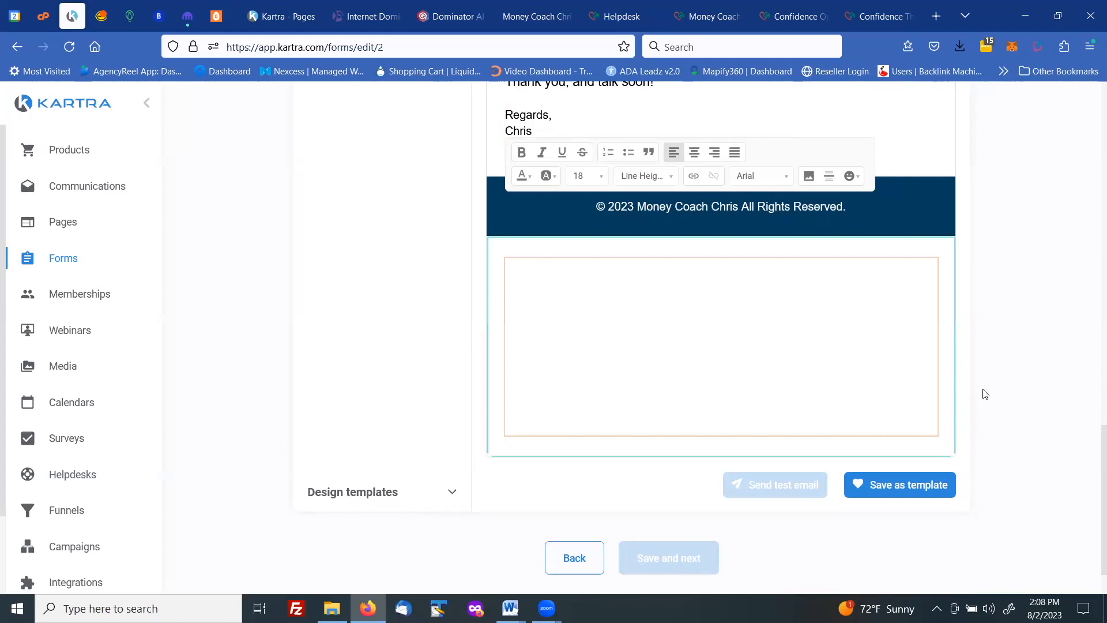
{"action": "scroll", "coordinate": [983, 390], "scroll_direction": "up", "scroll_amount": 15}
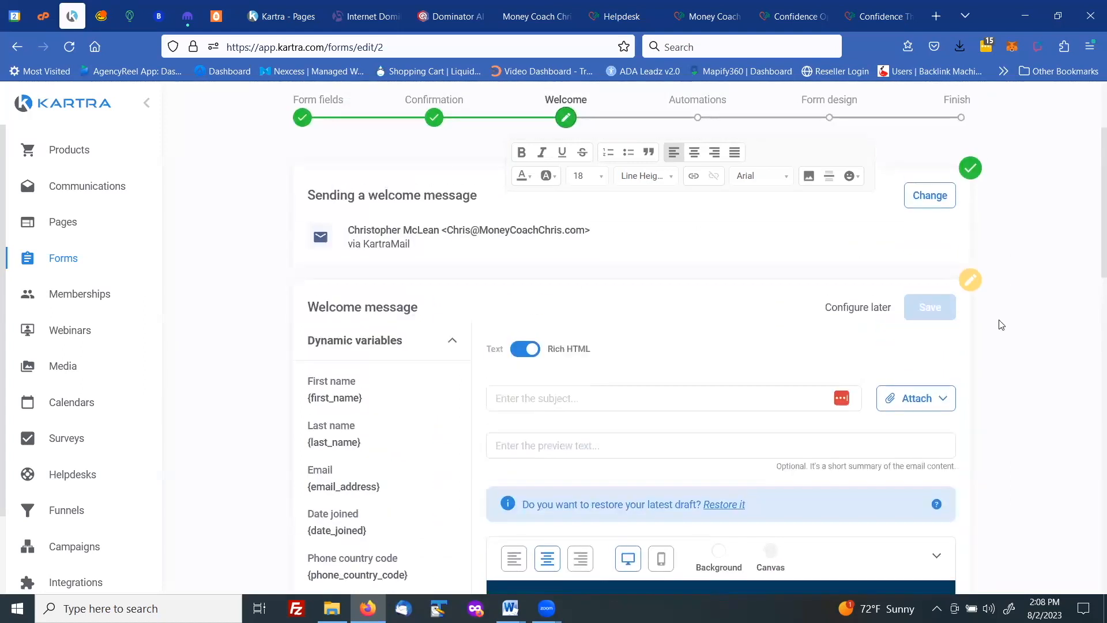
{"action": "scroll", "coordinate": [1002, 321], "scroll_direction": "down", "scroll_amount": 4}
{"action": "scroll", "coordinate": [1004, 321], "scroll_direction": "up", "scroll_amount": 3}
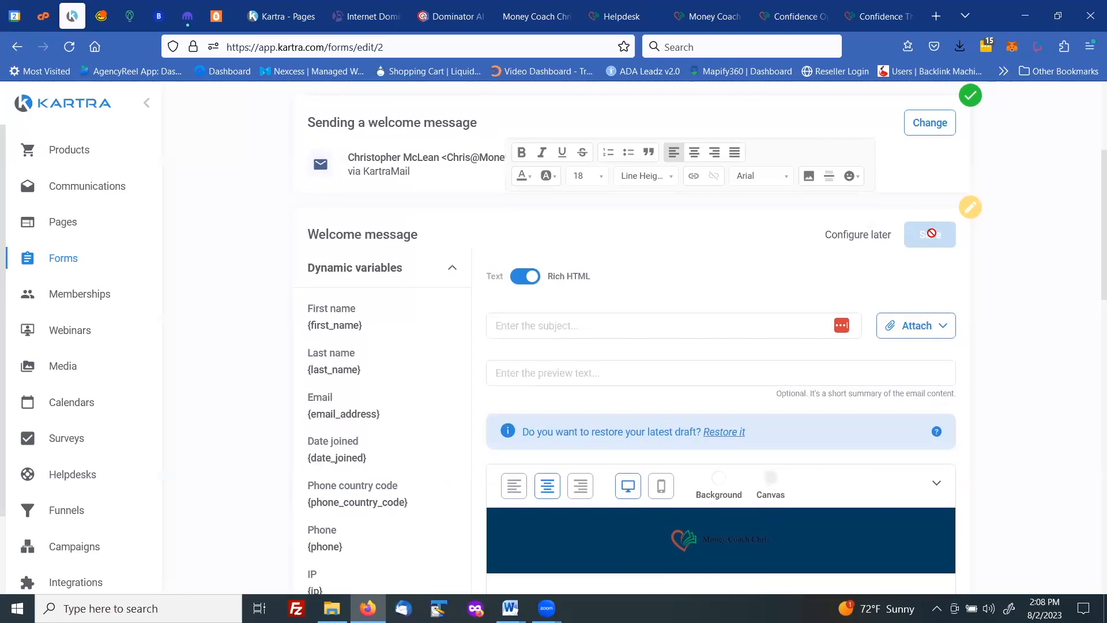
{"action": "scroll", "coordinate": [983, 301], "scroll_direction": "down", "scroll_amount": 7}
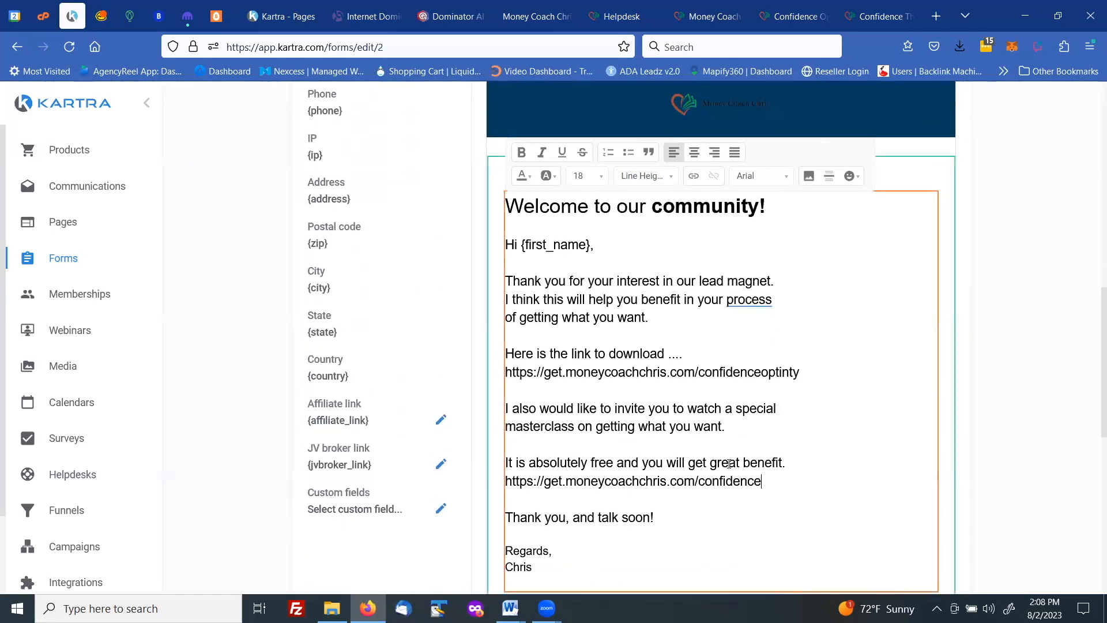
{"action": "scroll", "coordinate": [688, 364], "scroll_direction": "up", "scroll_amount": 6}
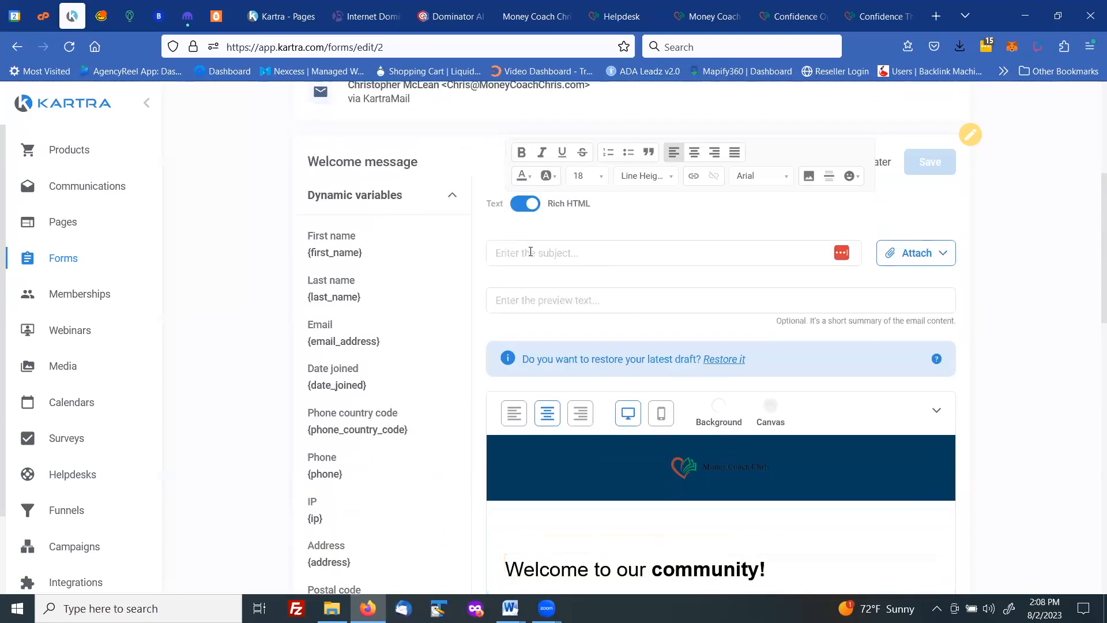
{"action": "left_click", "coordinate": [530, 252]}
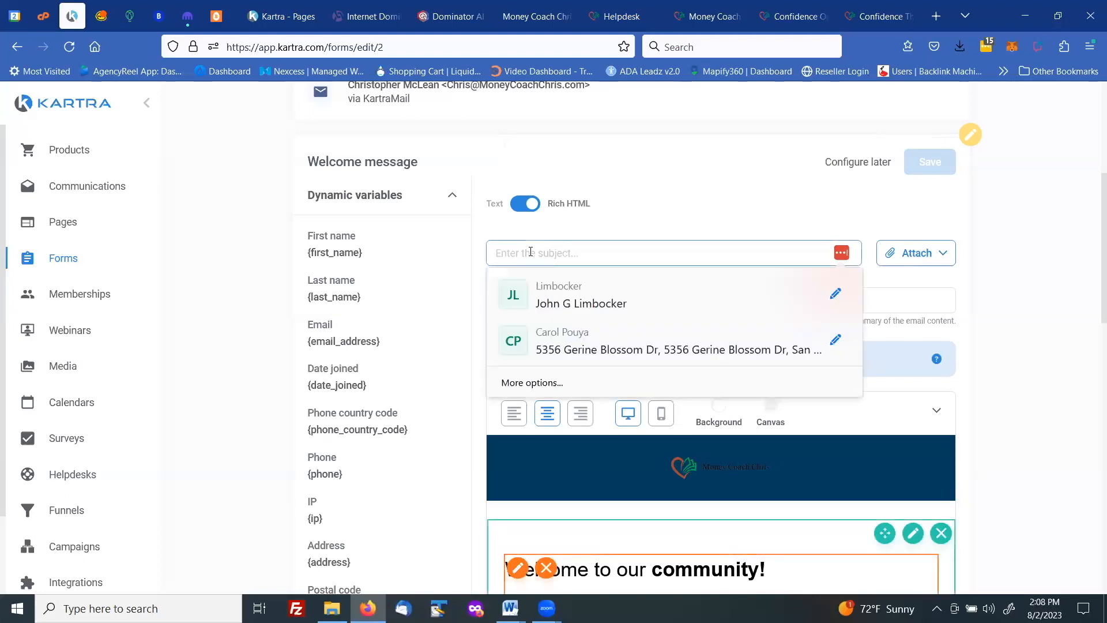
{"action": "type", "text": "Thank"}
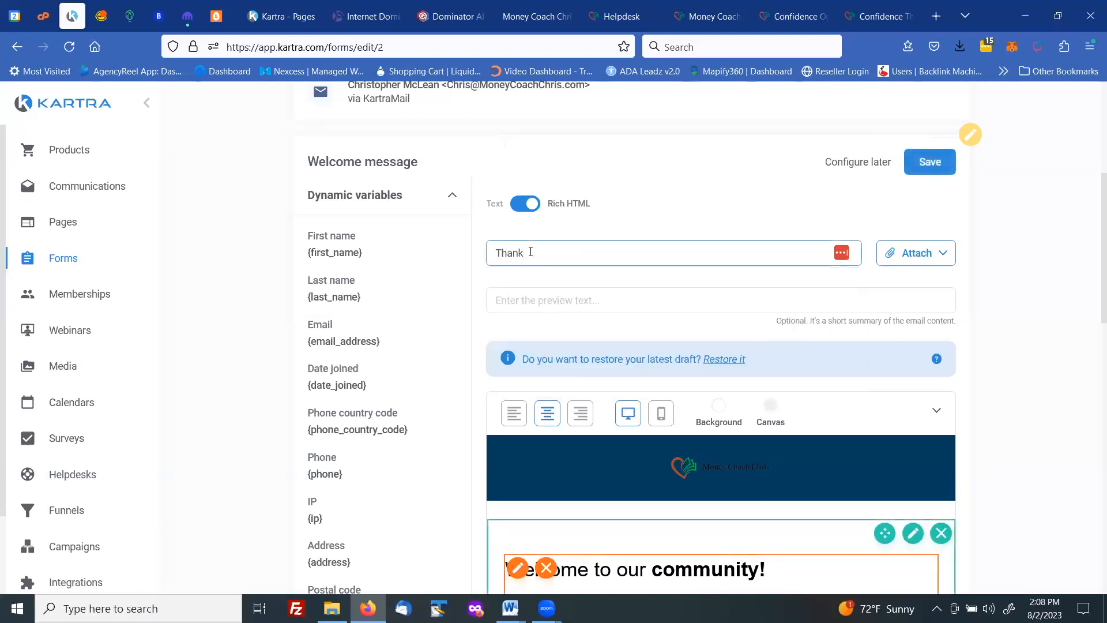
{"action": "type", "text": " you for ...."}
{"action": "left_click", "coordinate": [926, 165]}
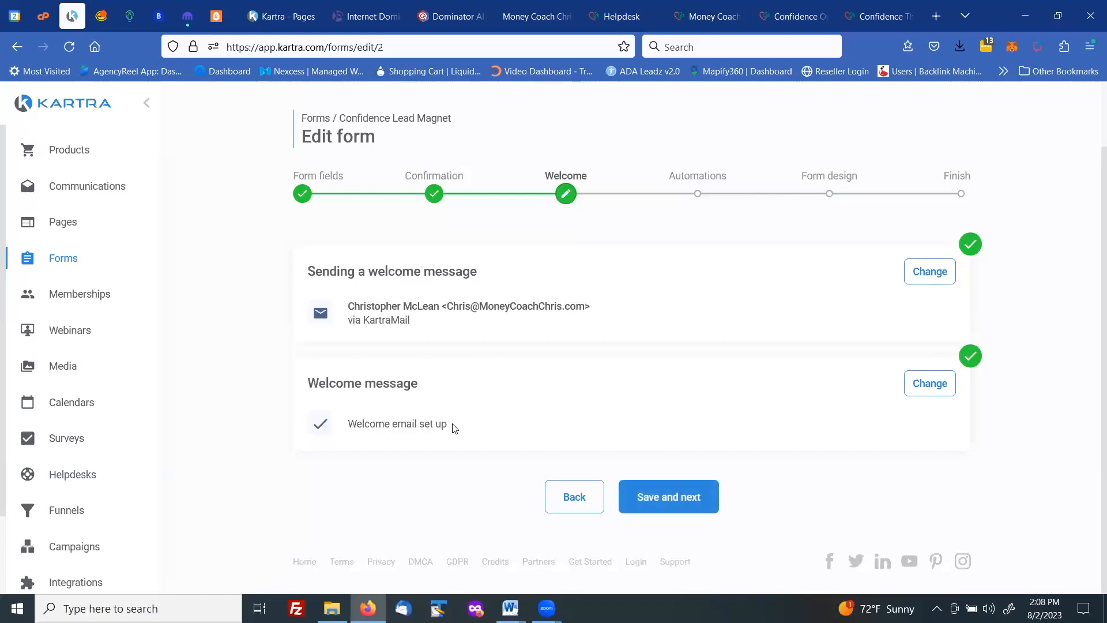
Continue to the form's automations and choose to assign tags to users who fill in the form.
{"action": "left_click", "coordinate": [656, 494]}
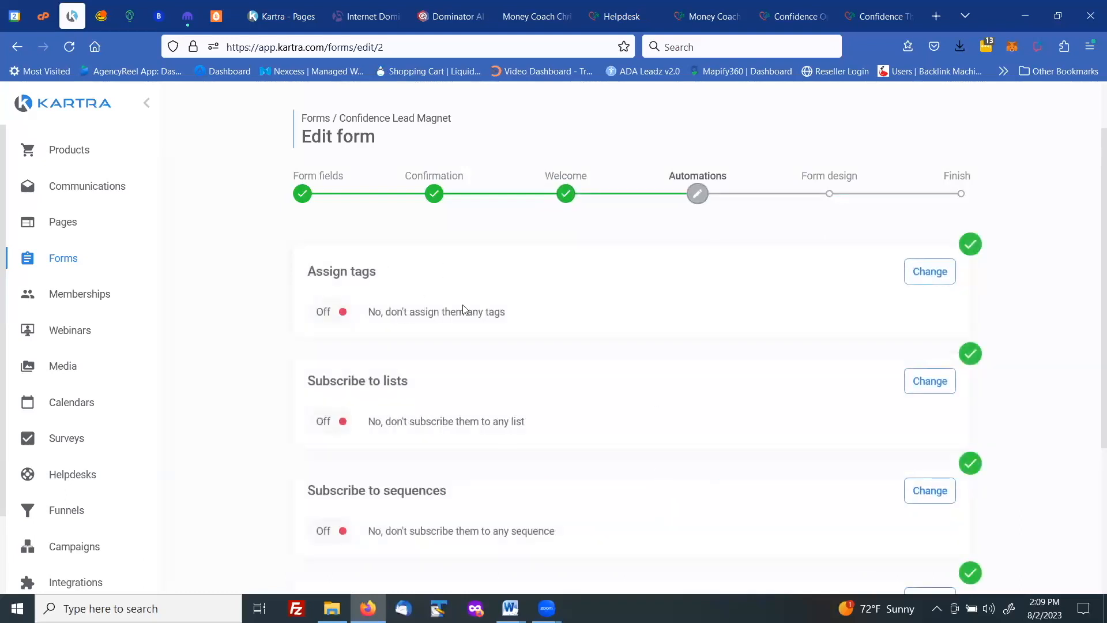
{"action": "left_click", "coordinate": [919, 272]}
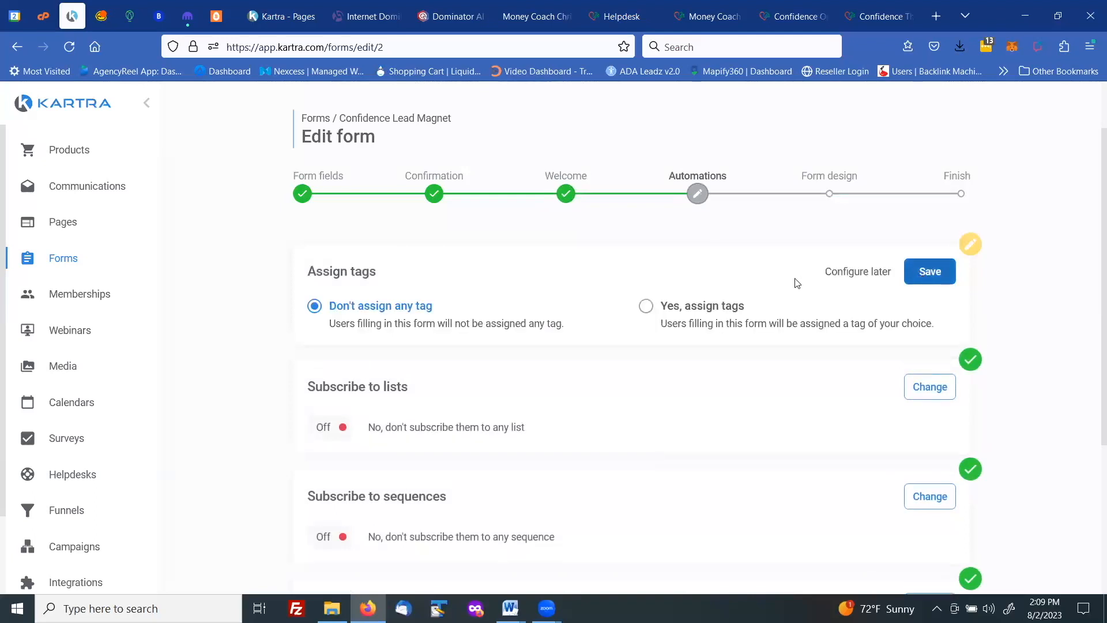
{"action": "left_click", "coordinate": [646, 306]}
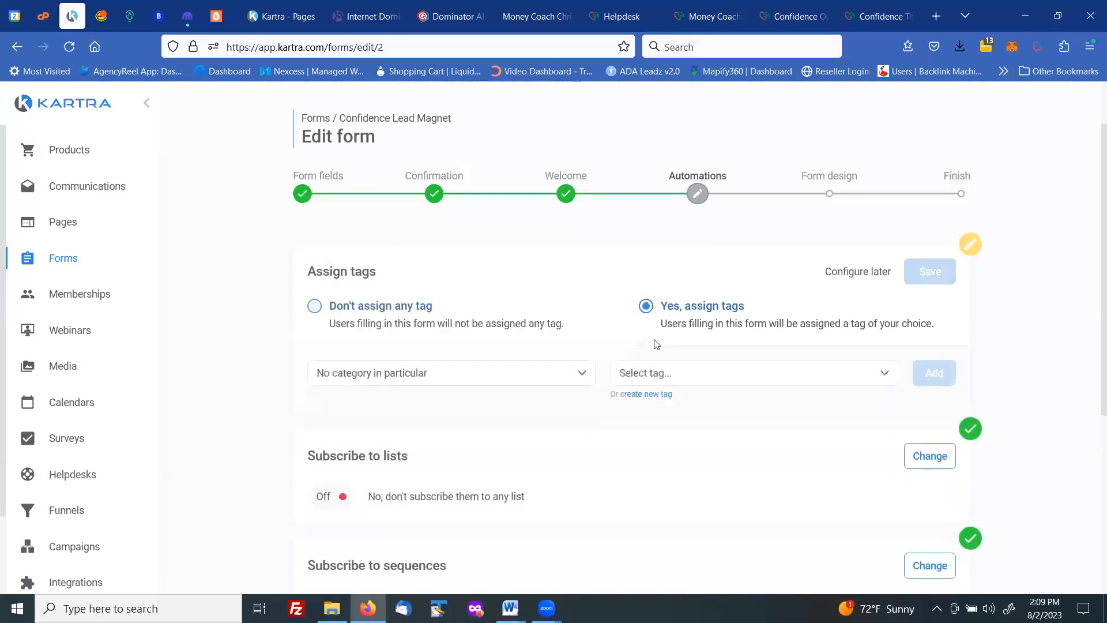
{"action": "left_click", "coordinate": [658, 381]}
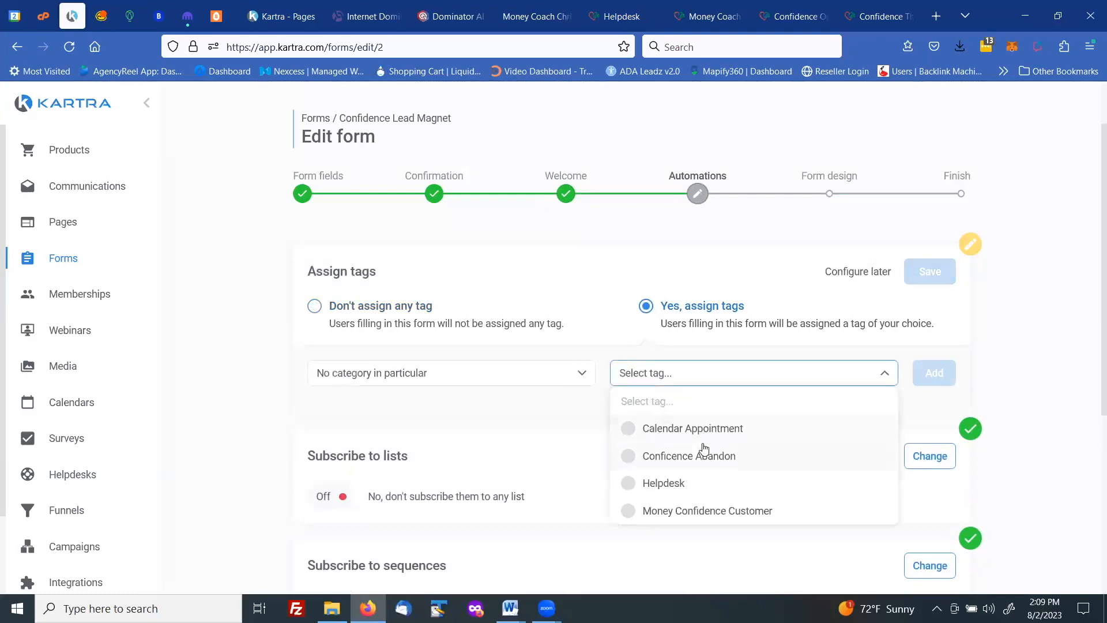
{"action": "left_click", "coordinate": [879, 362]}
Create a tag with the name and description "Confidence Optin", add it to the form and save the tag assignment.
{"action": "left_click", "coordinate": [658, 395]}
{"action": "left_click", "coordinate": [503, 211]}
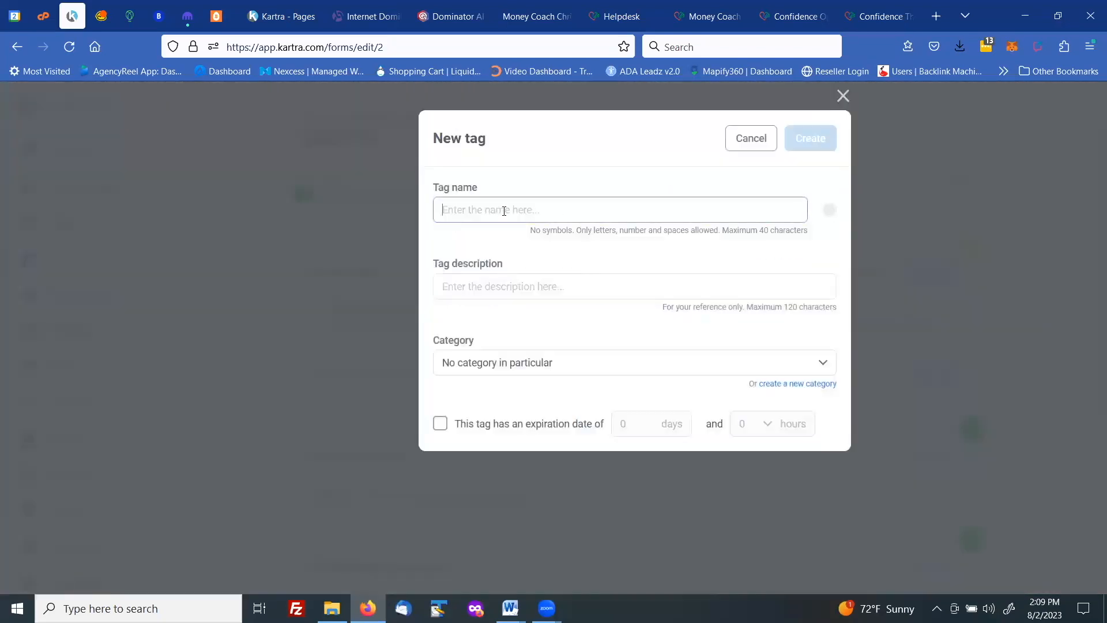
{"action": "type", "text": "Confidence OptinCo"}
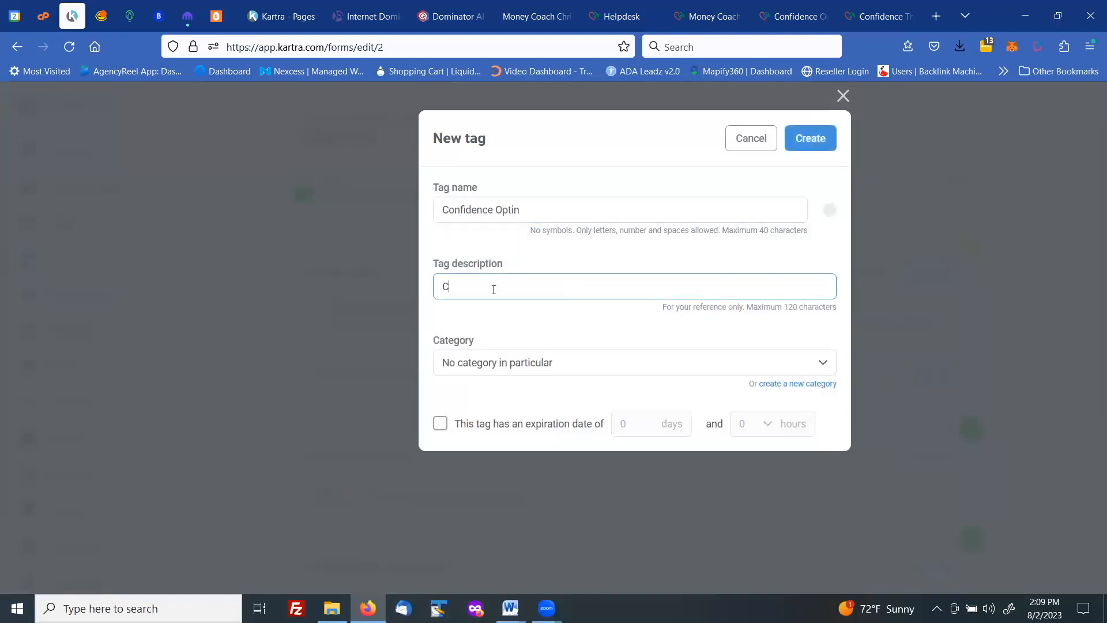
{"action": "type", "text": "nfidence Optin"}
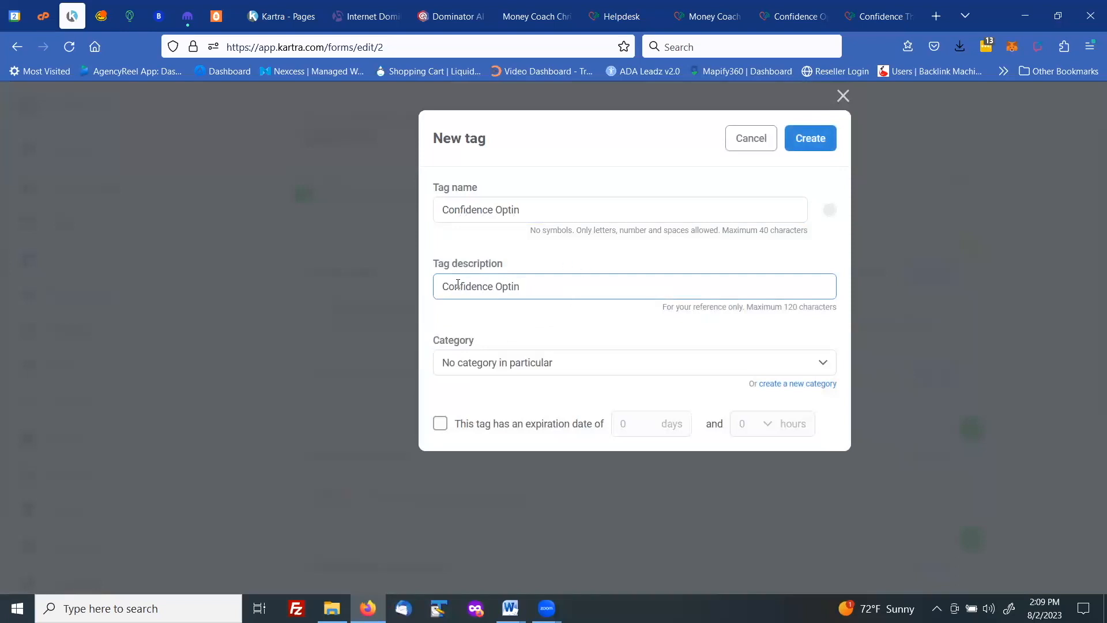
{"action": "left_click", "coordinate": [806, 143]}
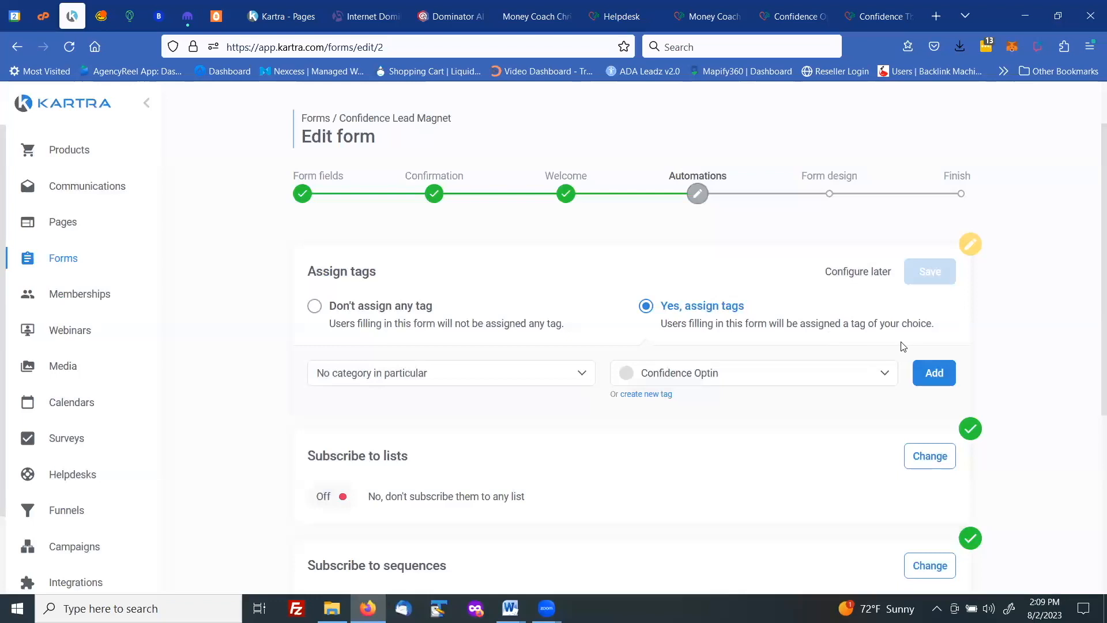
{"action": "left_click", "coordinate": [933, 374]}
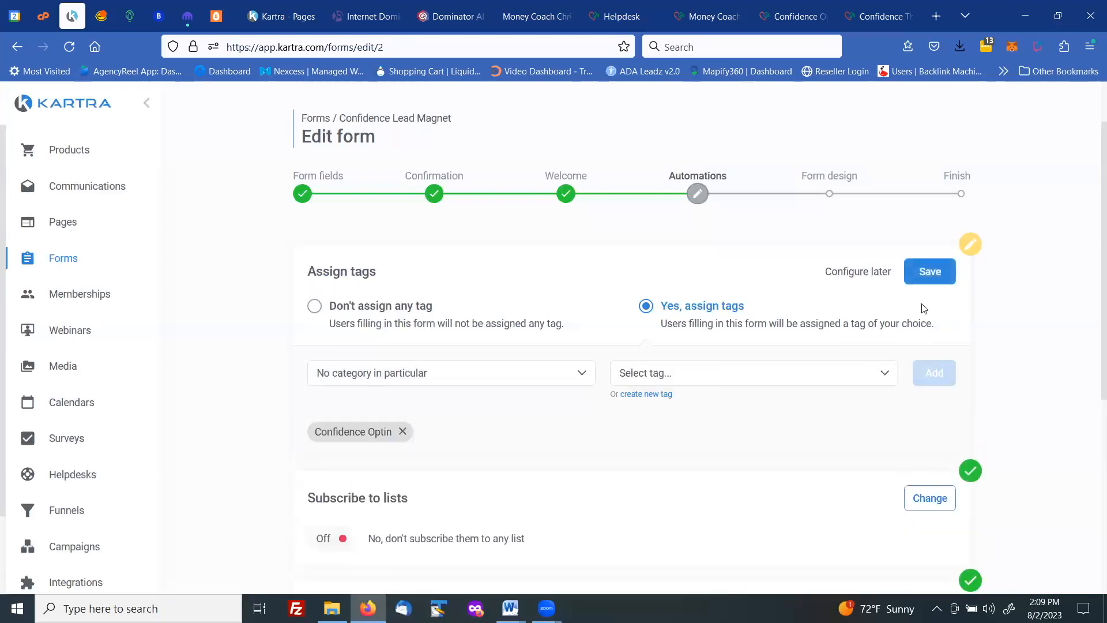
{"action": "left_click", "coordinate": [934, 274]}
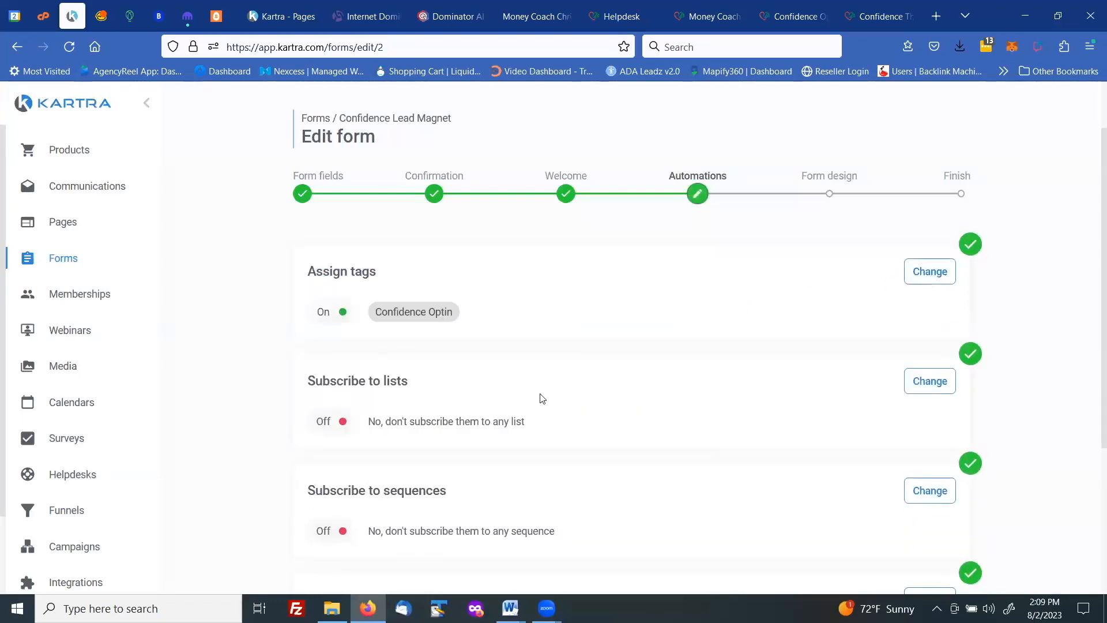
Set the form to subscribe users to a list, add the Prospects list and save.
{"action": "left_click", "coordinate": [930, 385]}
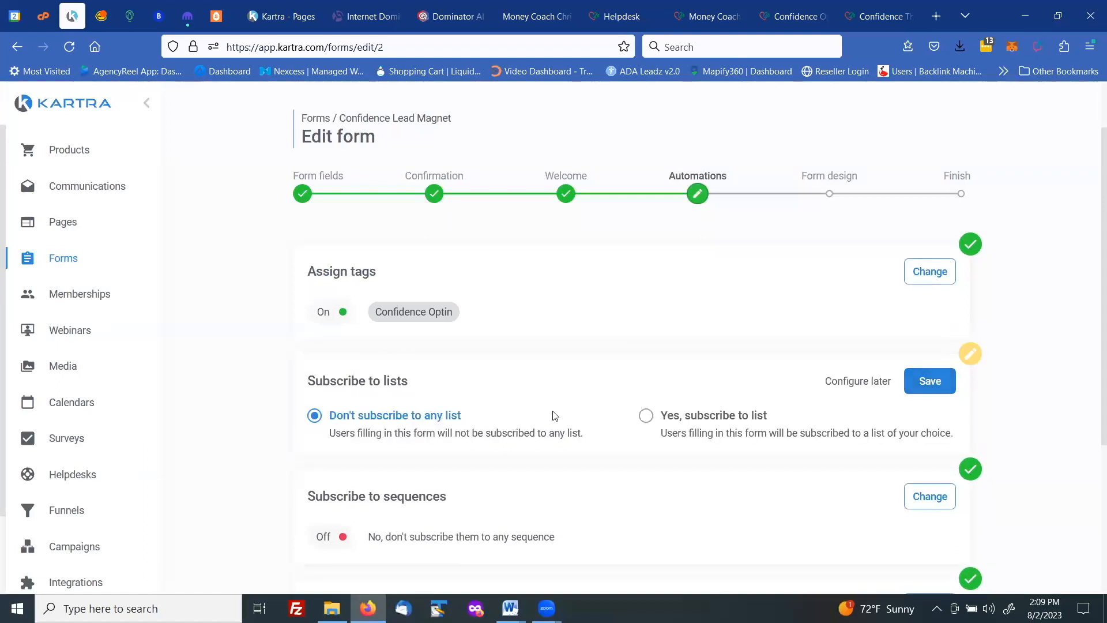
{"action": "left_click", "coordinate": [645, 415]}
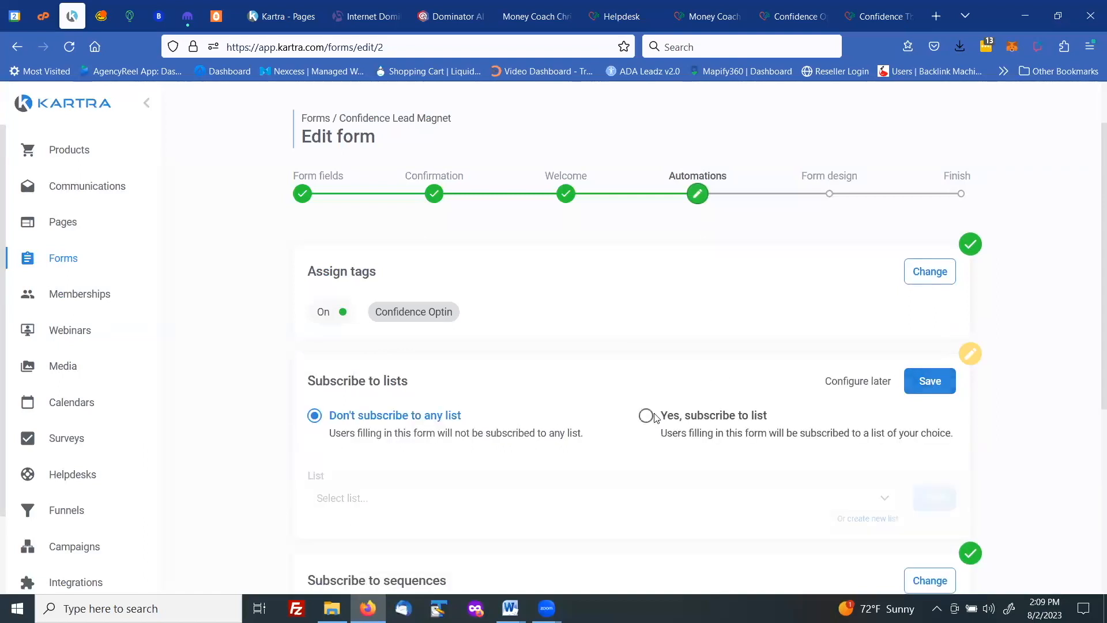
{"action": "left_click", "coordinate": [378, 500]}
{"action": "scroll", "coordinate": [349, 550], "scroll_direction": "down", "scroll_amount": 2}
{"action": "left_click", "coordinate": [346, 534]}
{"action": "left_click", "coordinate": [934, 432]}
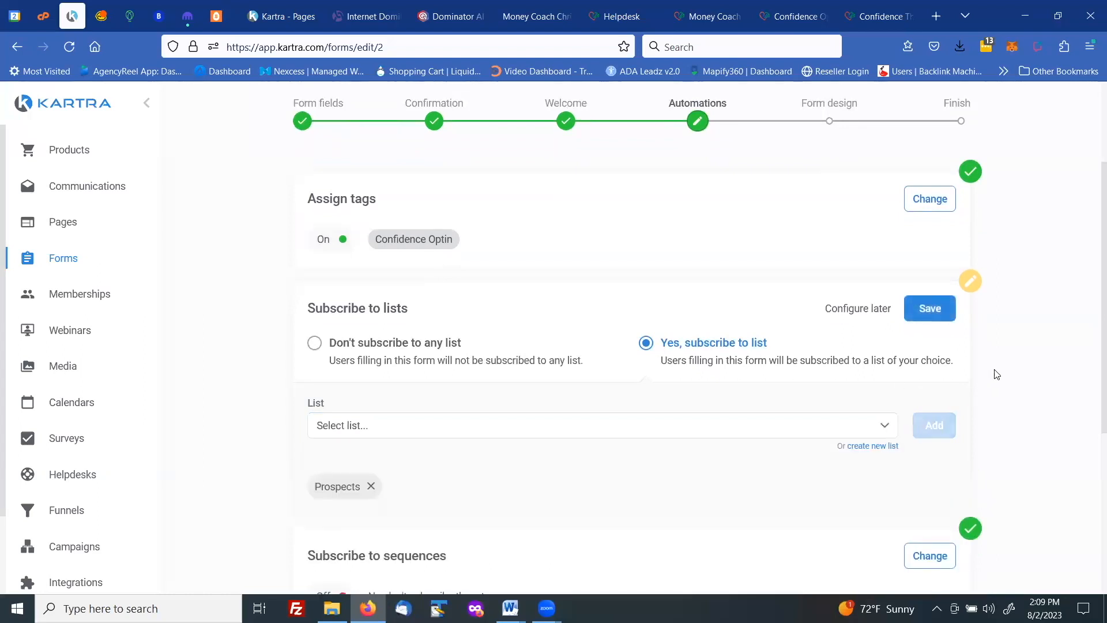
{"action": "left_click", "coordinate": [929, 310]}
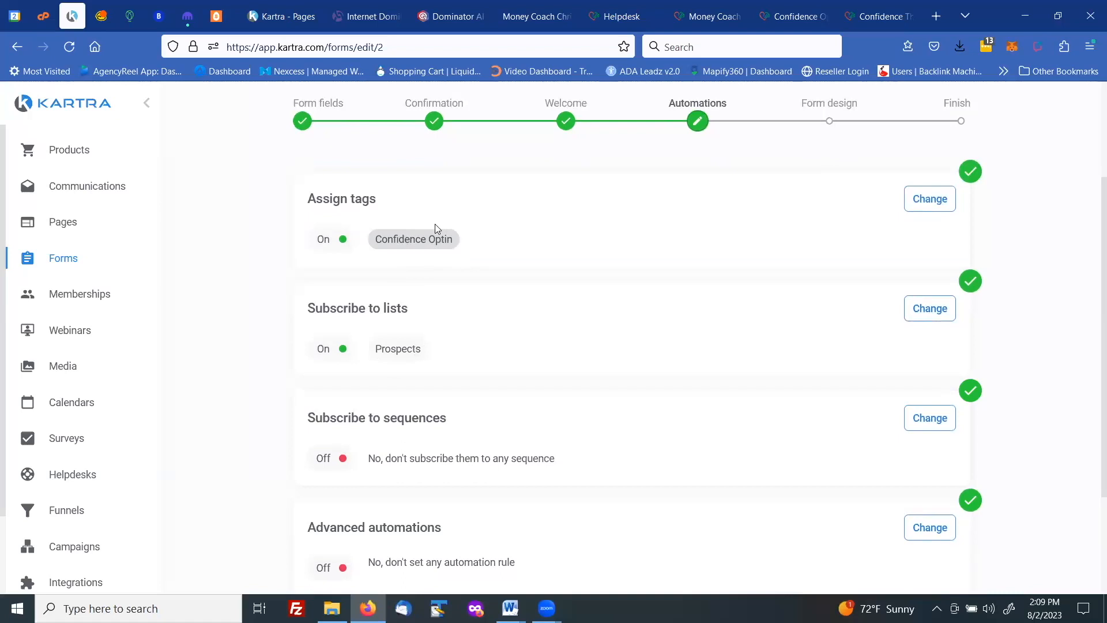
Continue to the form design, save it for use in another Kartra asset and finish the form.
{"action": "scroll", "coordinate": [487, 253], "scroll_direction": "down", "scroll_amount": 3}
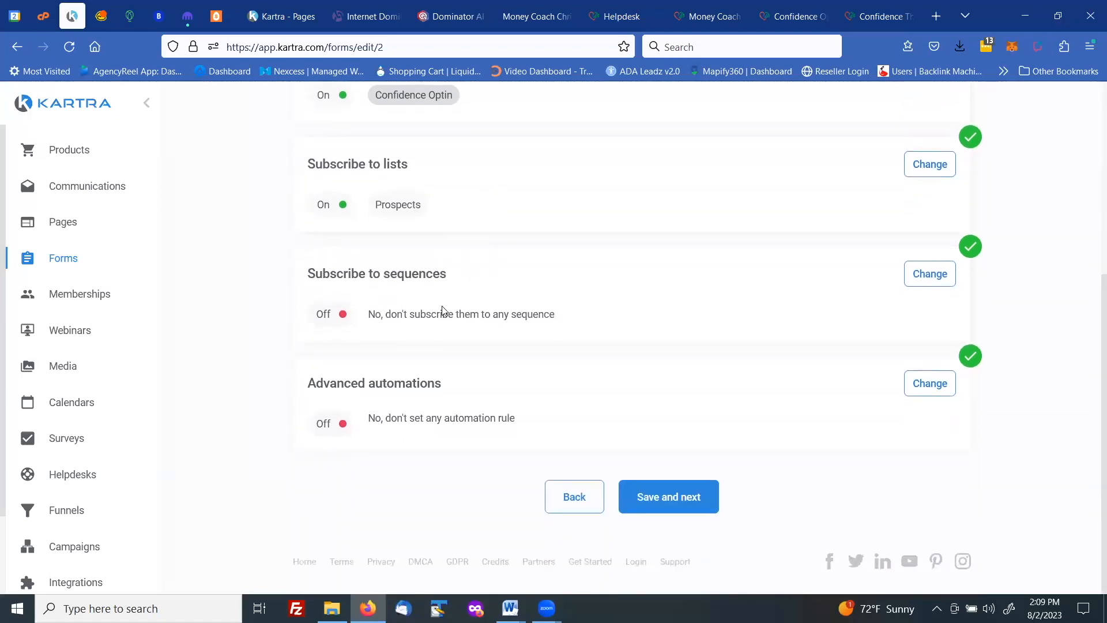
{"action": "left_click", "coordinate": [675, 502]}
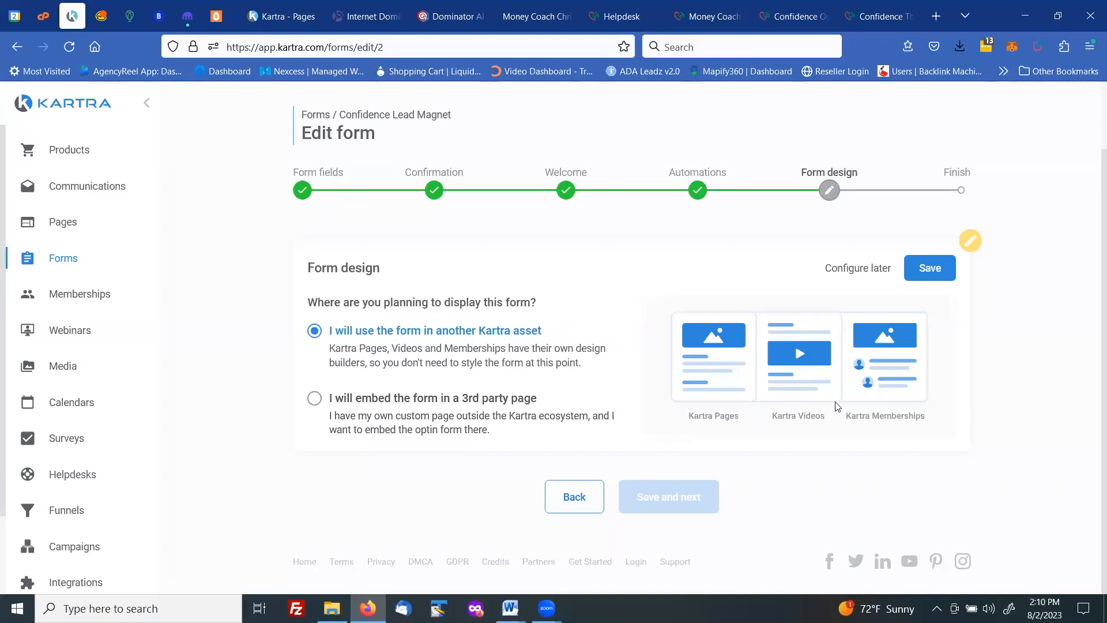
{"action": "left_click", "coordinate": [923, 275]}
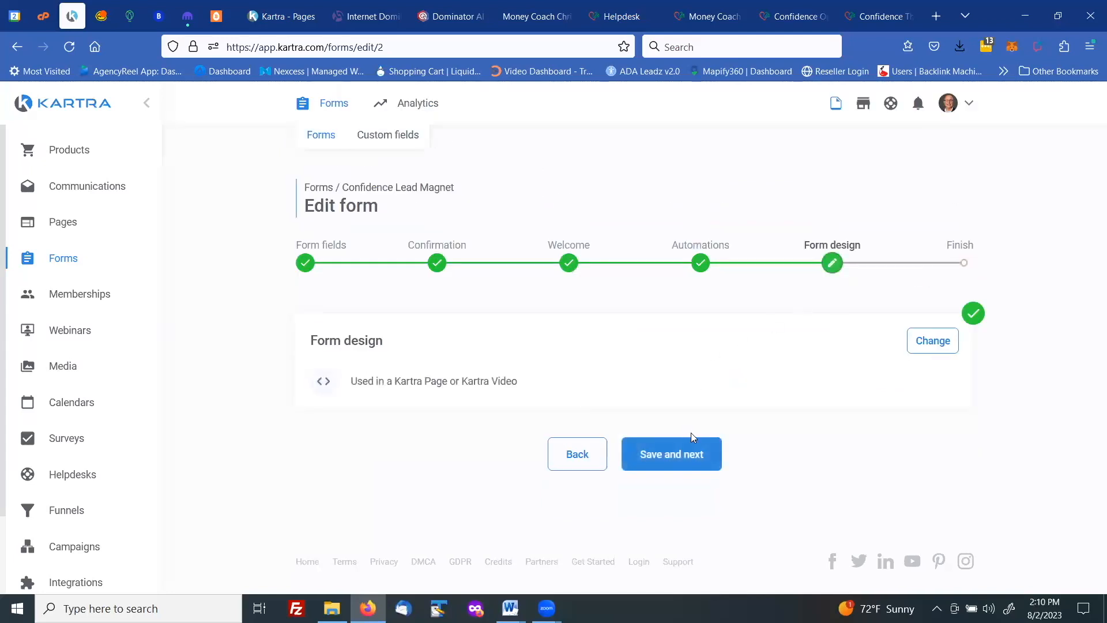
{"action": "left_click", "coordinate": [685, 453]}
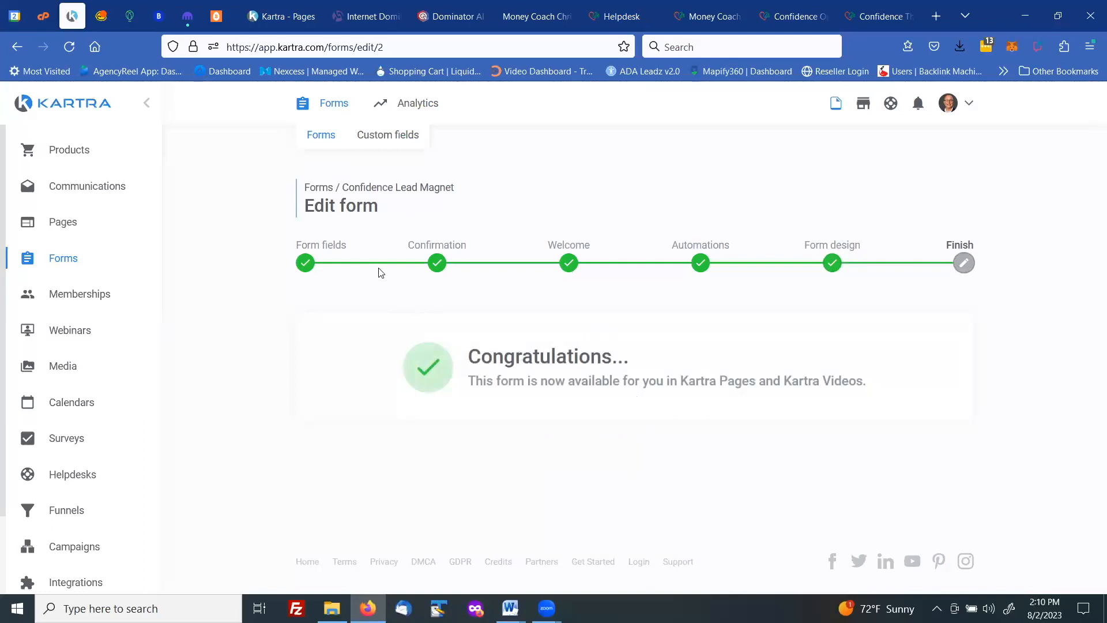
Go to the Pages section, close the duplicate Kartra tab and open the Confidence Optin page for editing.
{"action": "left_click", "coordinate": [67, 228]}
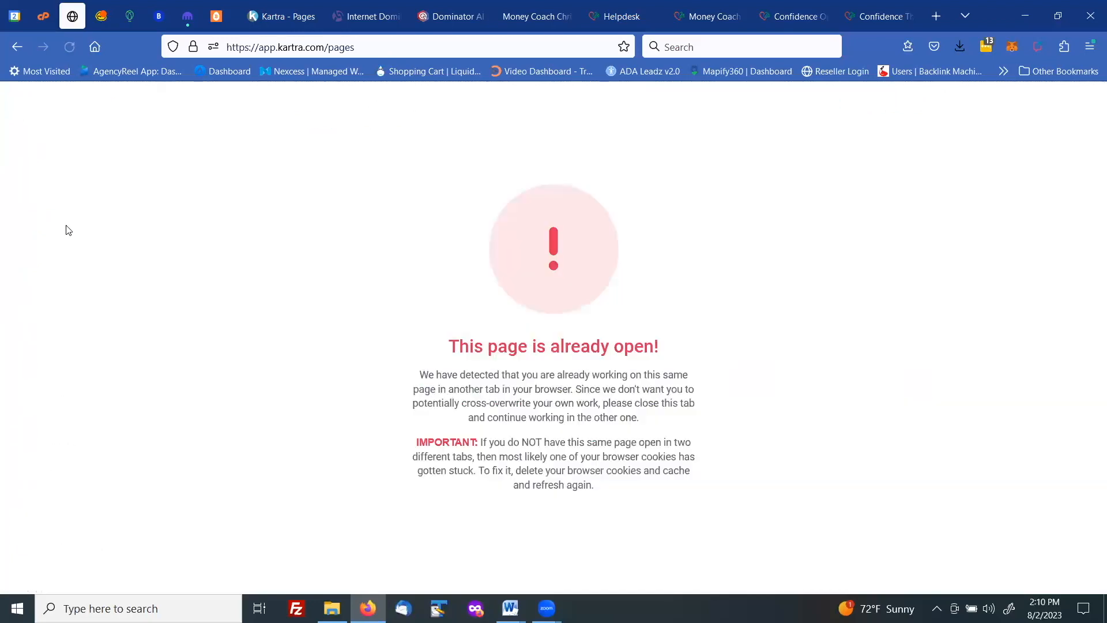
{"action": "left_click", "coordinate": [282, 17]}
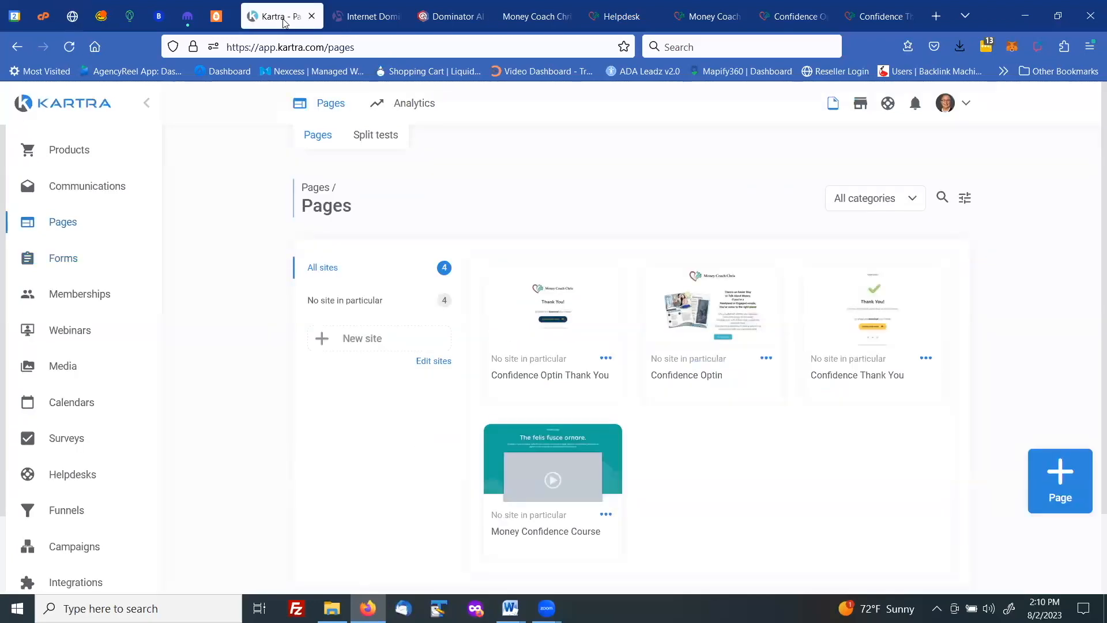
{"action": "left_click", "coordinate": [312, 17]}
{"action": "left_click", "coordinate": [72, 16]}
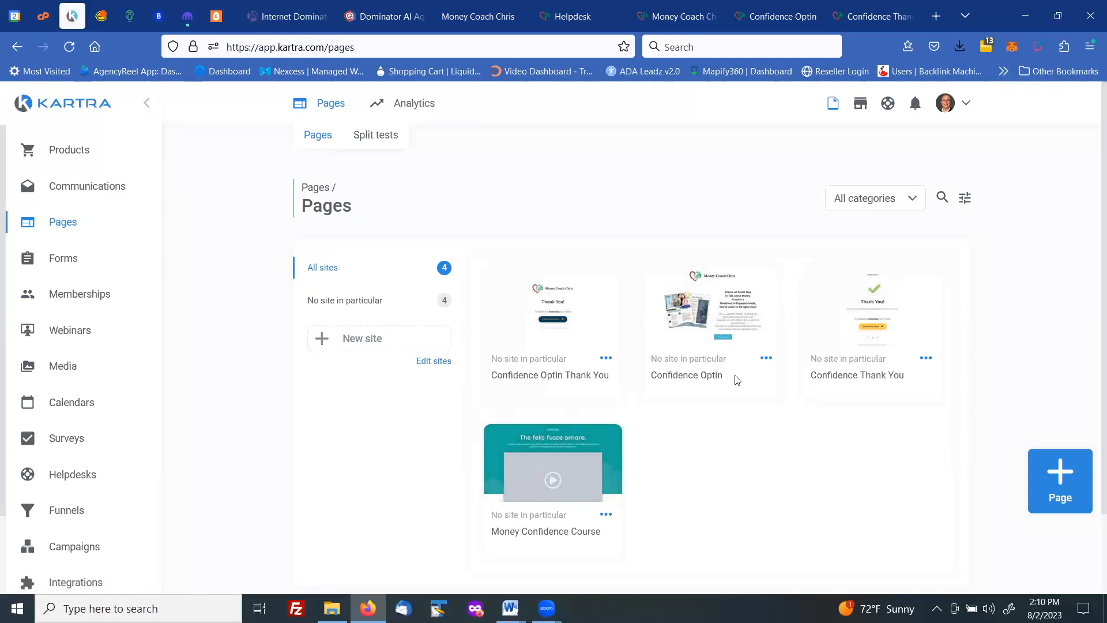
{"action": "left_click", "coordinate": [765, 358]}
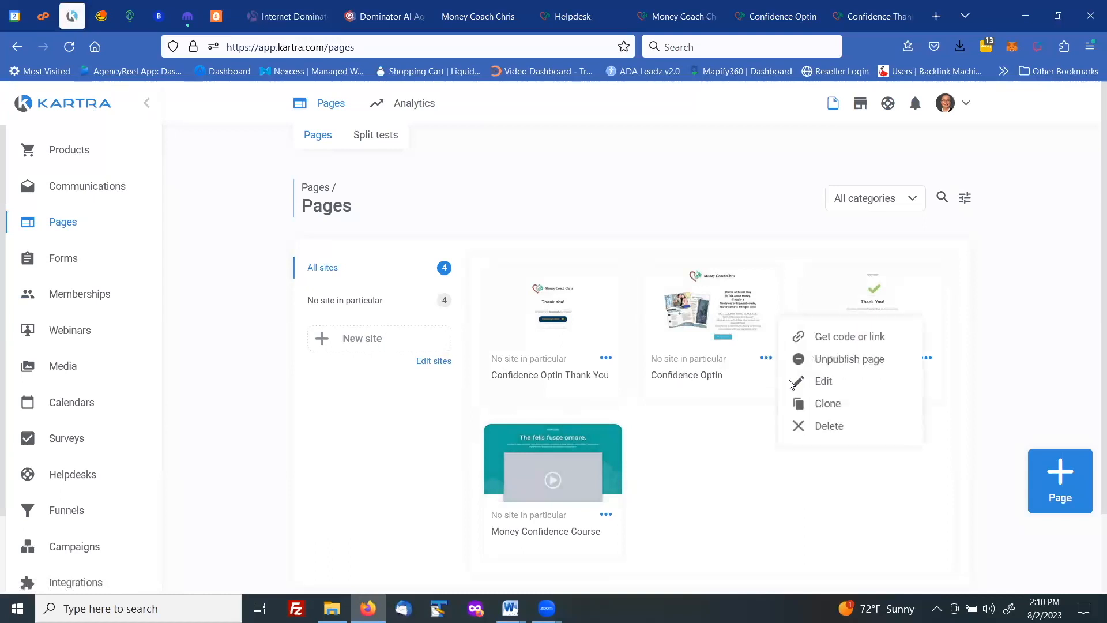
{"action": "left_click", "coordinate": [823, 383]}
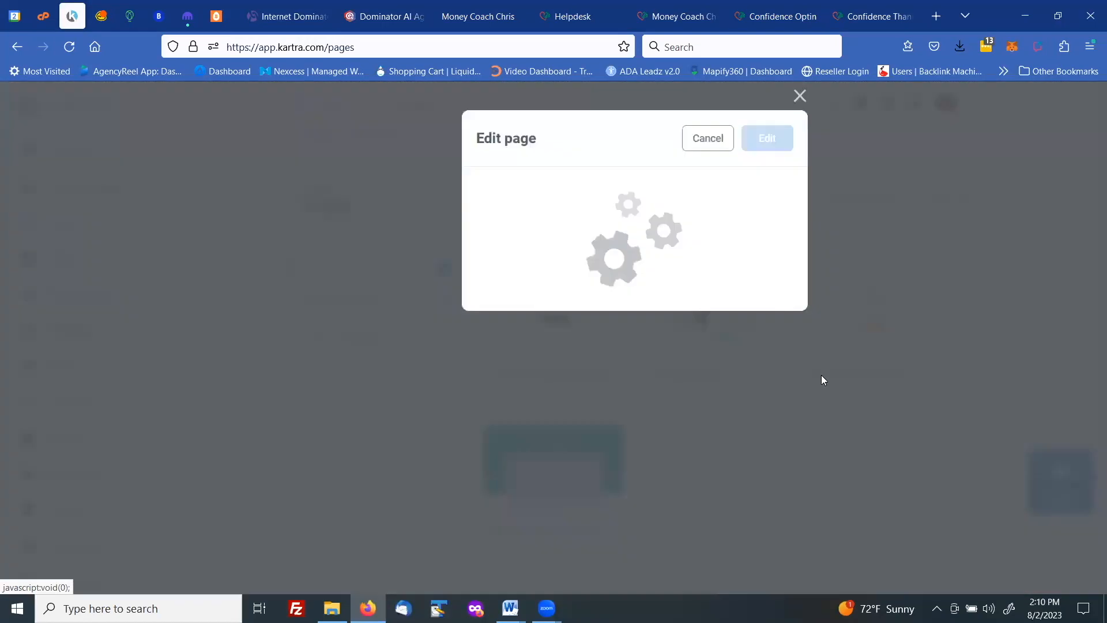
{"action": "left_click", "coordinate": [770, 140]}
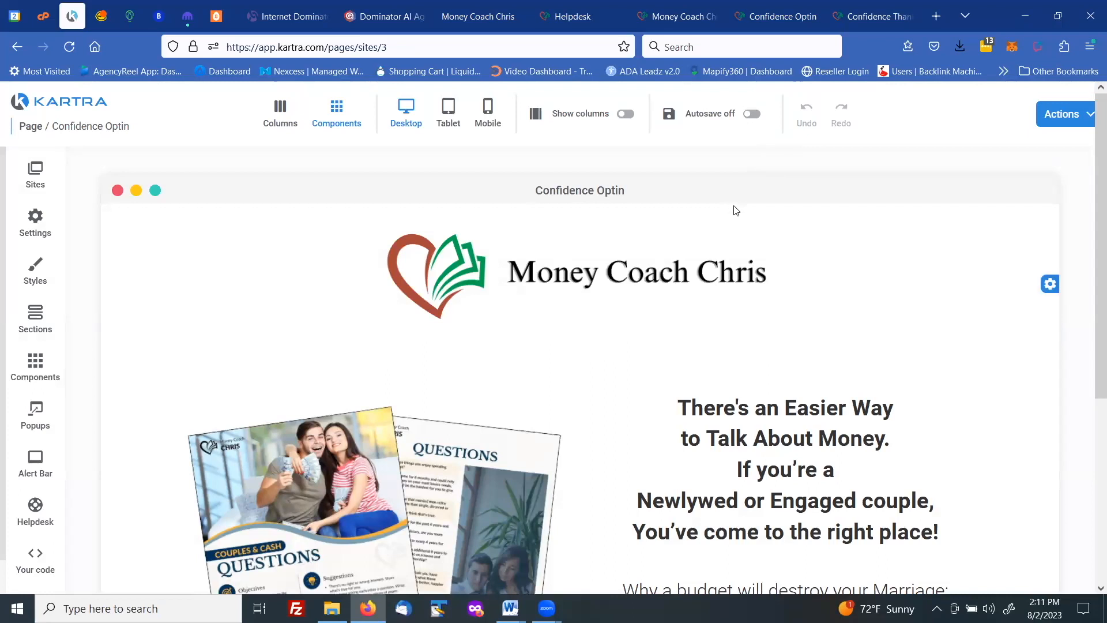
Give the "Text goes here" button a rgb(4, 60, 93) background, rgb(236, 157, 2) text and center alignment.
{"action": "scroll", "coordinate": [731, 210], "scroll_direction": "down", "scroll_amount": 5}
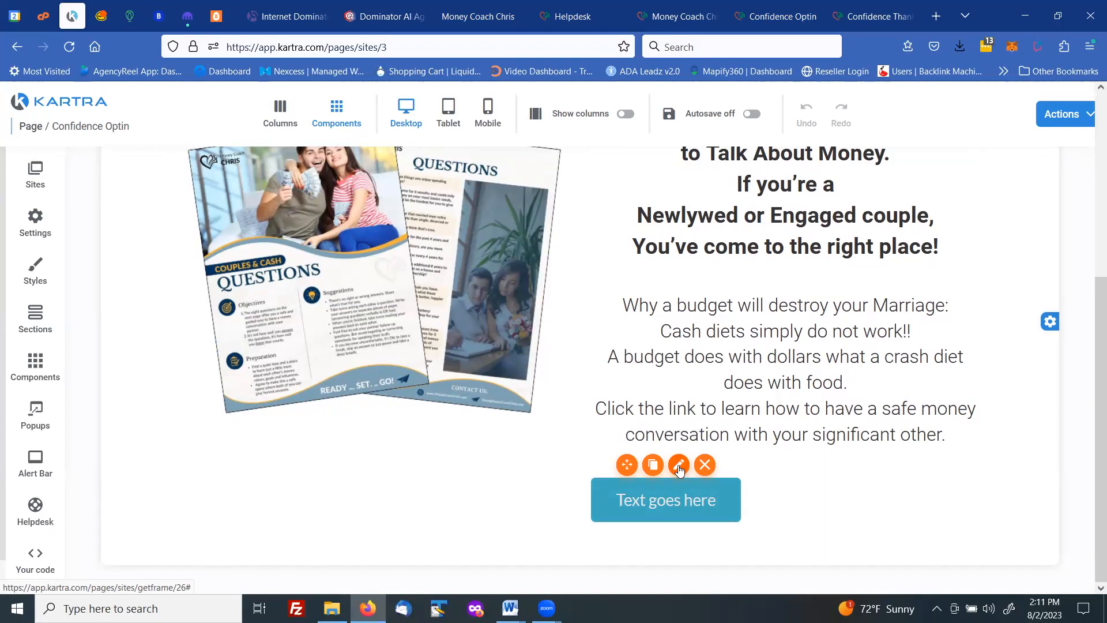
{"action": "left_click", "coordinate": [679, 466]}
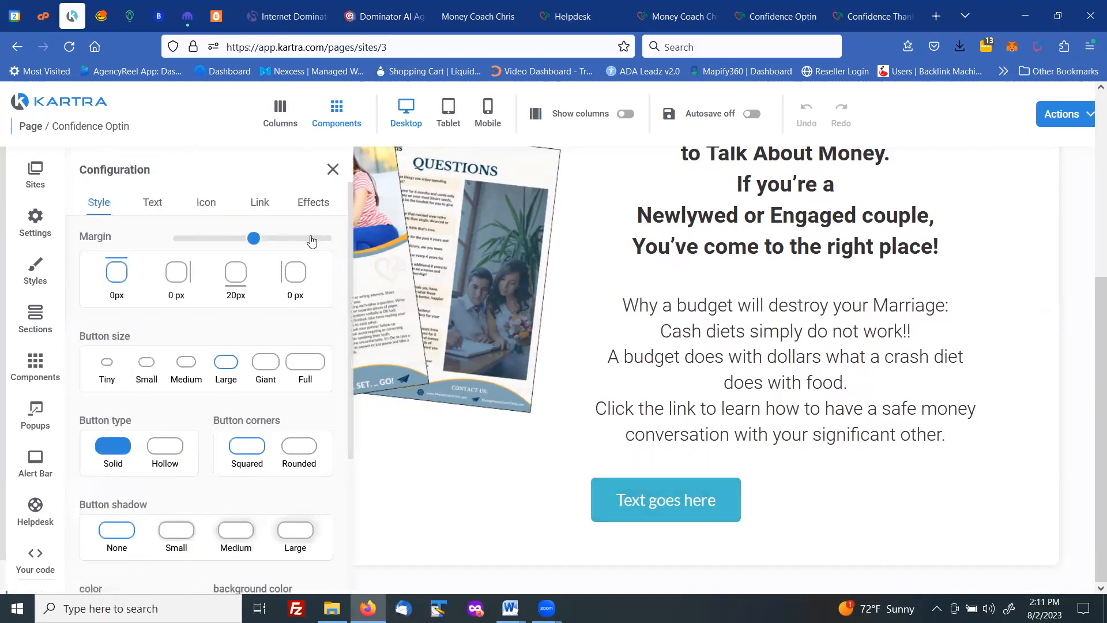
{"action": "scroll", "coordinate": [115, 438], "scroll_direction": "down", "scroll_amount": 2}
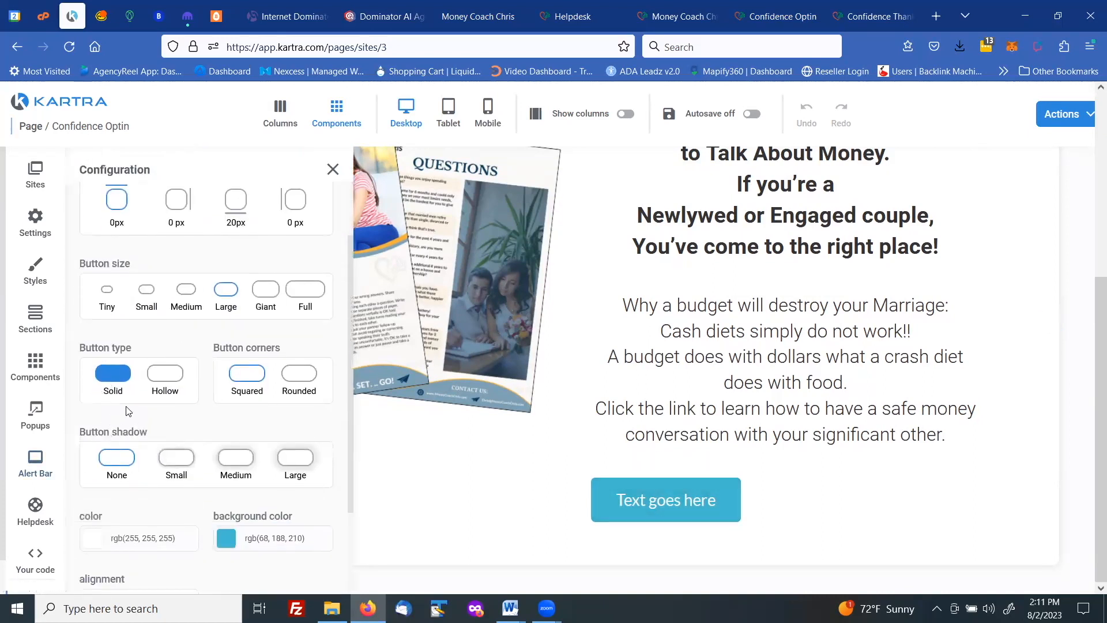
{"action": "scroll", "coordinate": [128, 410], "scroll_direction": "down", "scroll_amount": 3}
{"action": "left_click", "coordinate": [291, 426]}
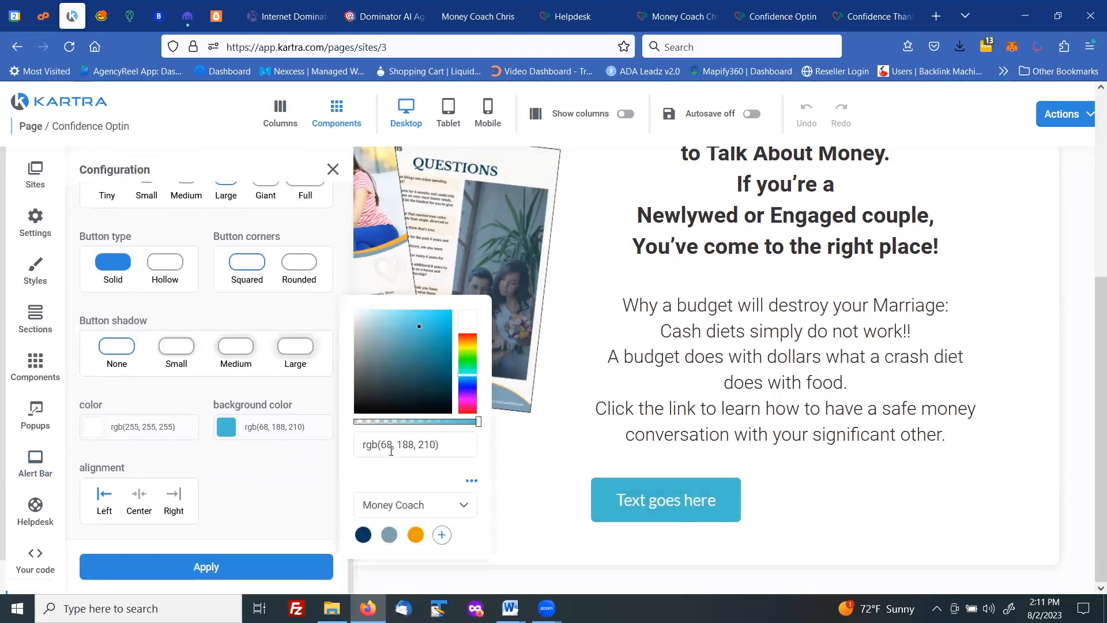
{"action": "left_click", "coordinate": [363, 534]}
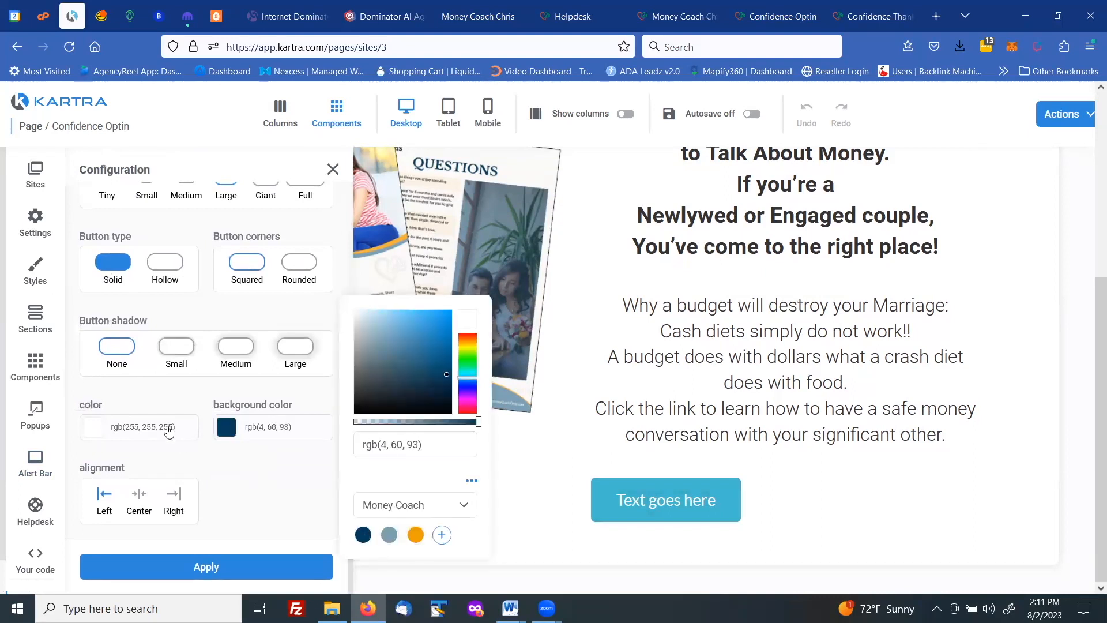
{"action": "left_click", "coordinate": [167, 427]}
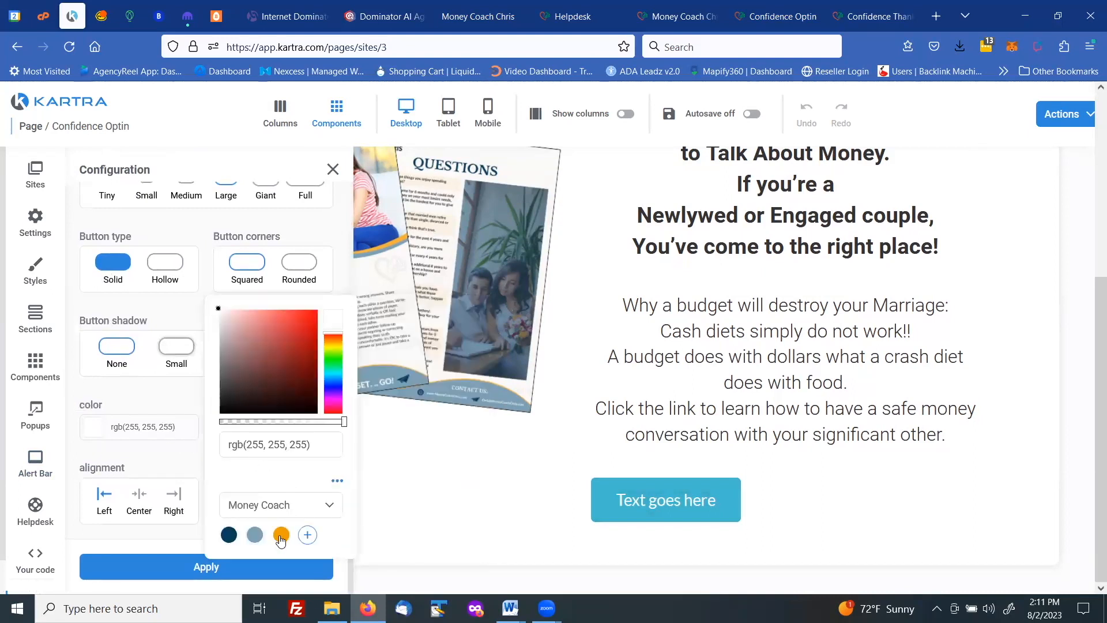
{"action": "left_click", "coordinate": [280, 535]}
{"action": "left_click", "coordinate": [190, 568]}
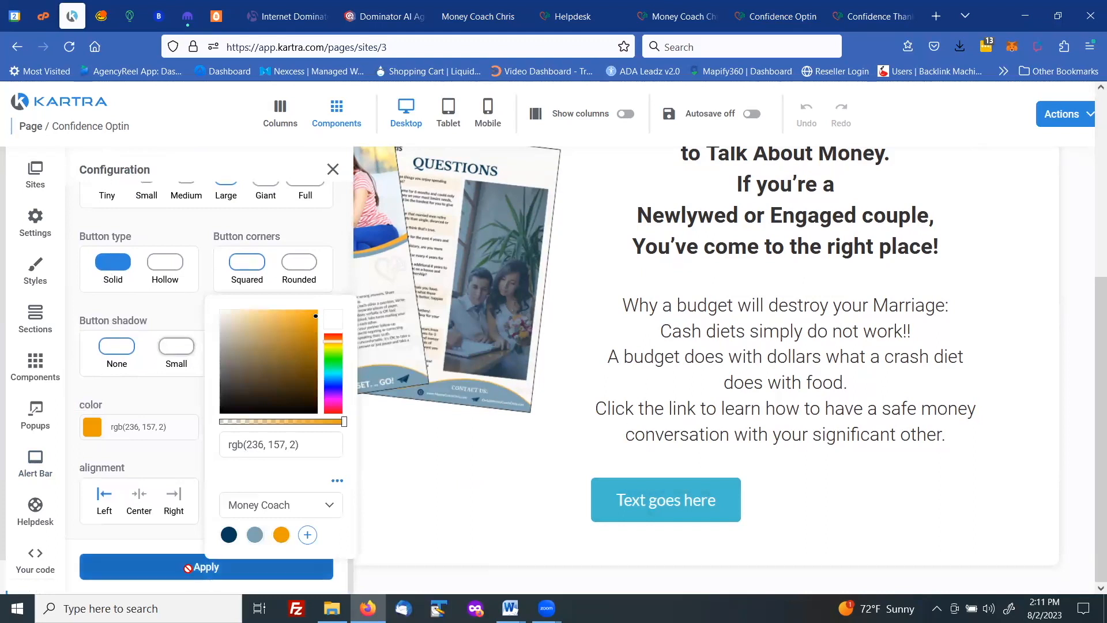
{"action": "left_click", "coordinate": [140, 497]}
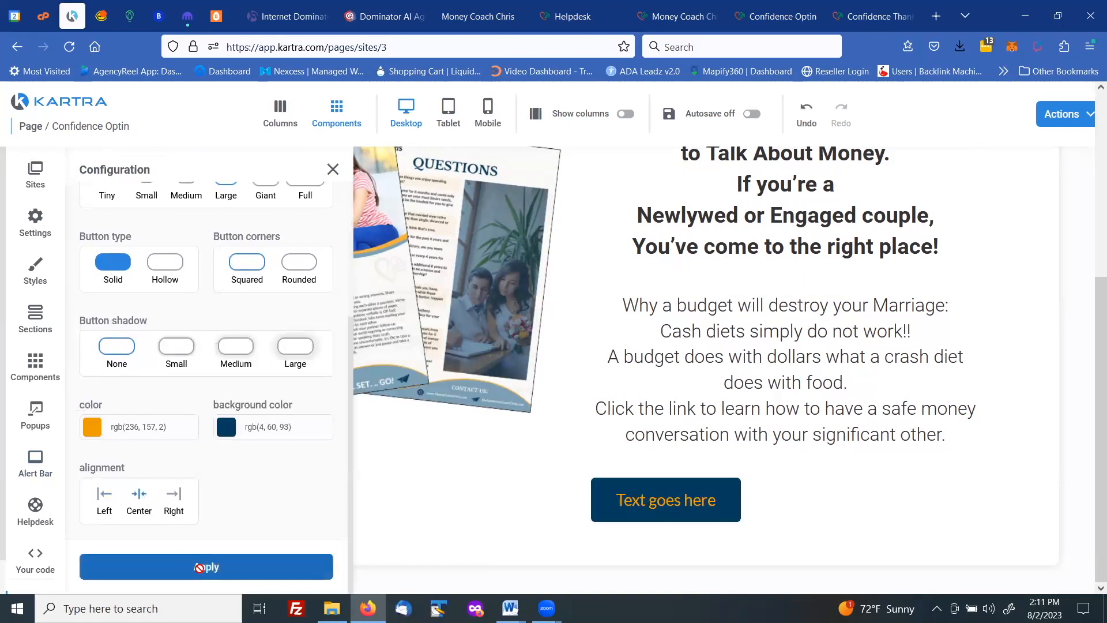
{"action": "left_click", "coordinate": [200, 571]}
Correct "Cash diets" to "Crash diets" in the paragraph below the page's headline.
{"action": "scroll", "coordinate": [195, 366], "scroll_direction": "up", "scroll_amount": 3}
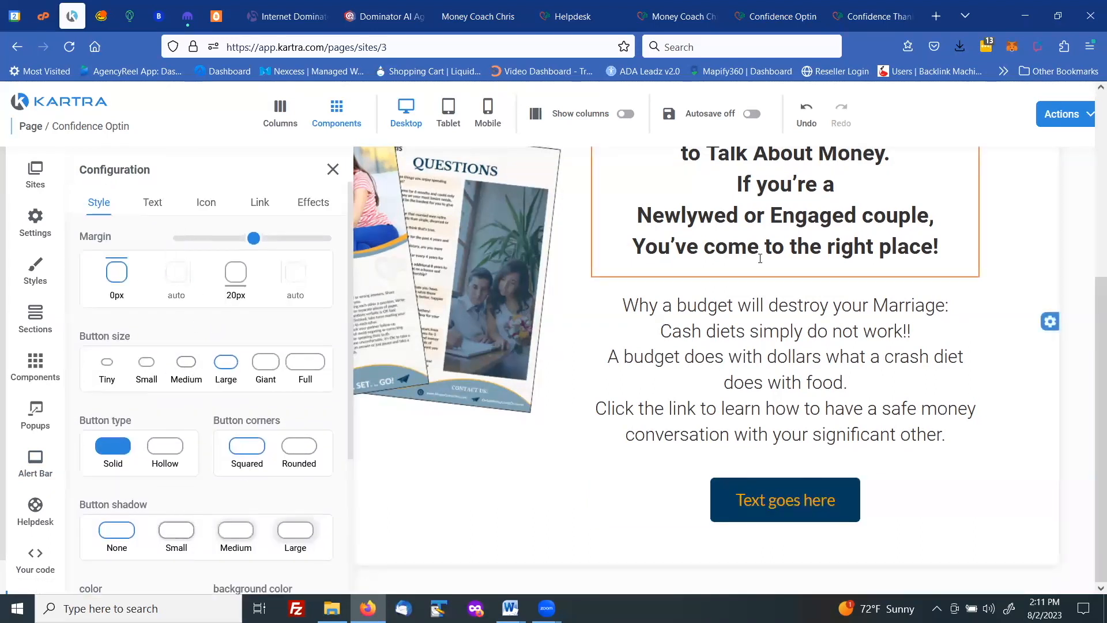
{"action": "scroll", "coordinate": [750, 250], "scroll_direction": "up", "scroll_amount": 3}
{"action": "scroll", "coordinate": [750, 251], "scroll_direction": "down", "scroll_amount": 3}
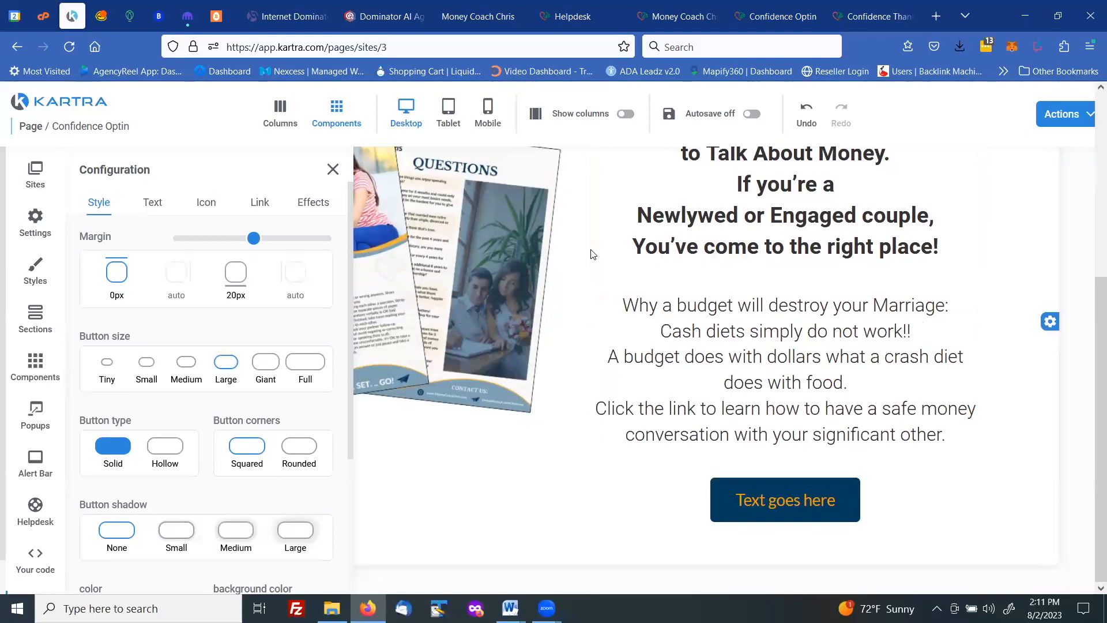
{"action": "scroll", "coordinate": [603, 291], "scroll_direction": "up", "scroll_amount": 2}
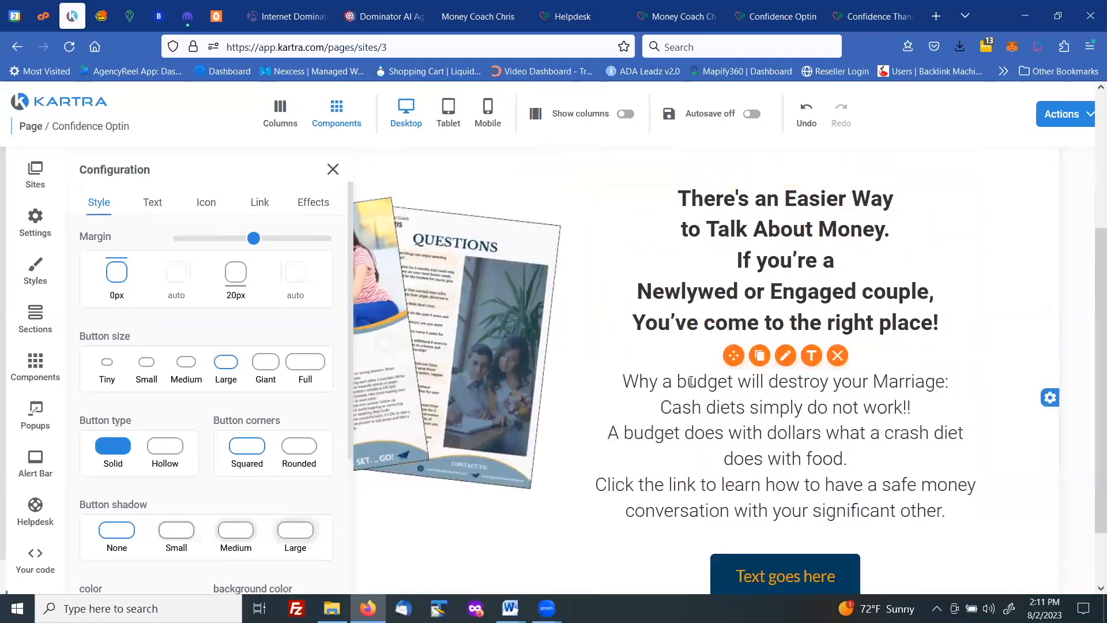
{"action": "left_click", "coordinate": [678, 408]}
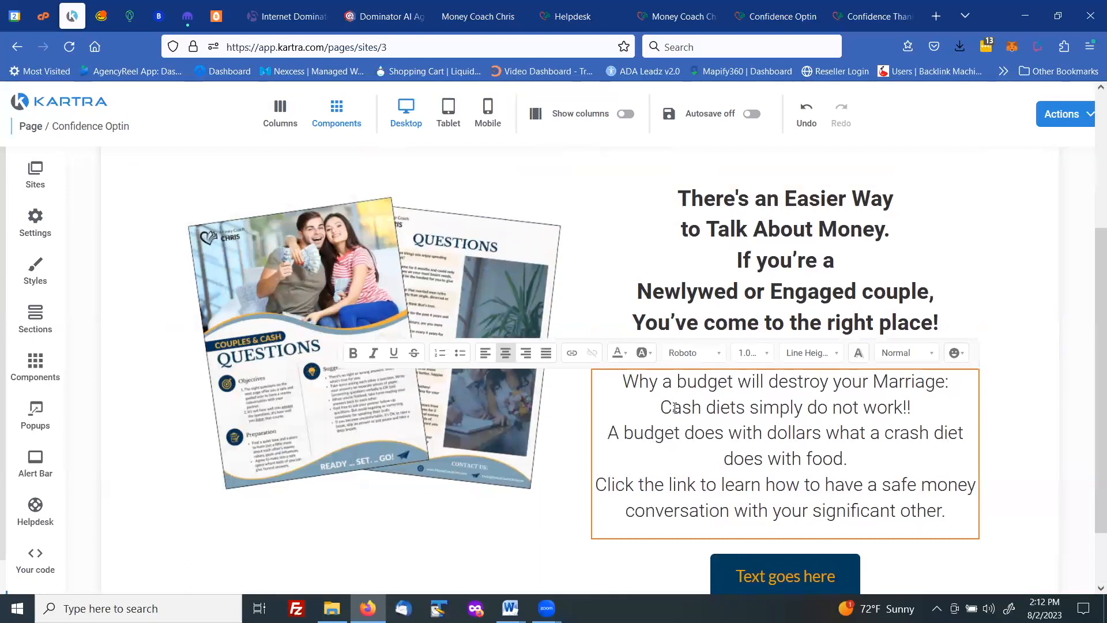
{"action": "type", "text": "r"}
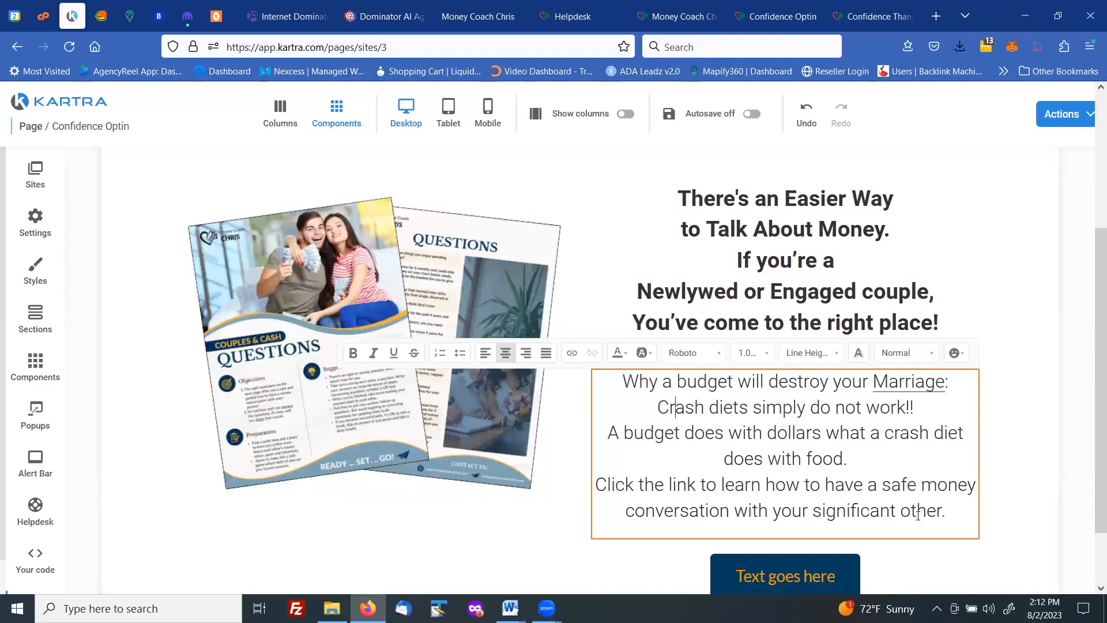
Change the text of the button below the paragraph to "Get Instant Access to the ...." and apply it.
{"action": "scroll", "coordinate": [918, 515], "scroll_direction": "down", "scroll_amount": 2}
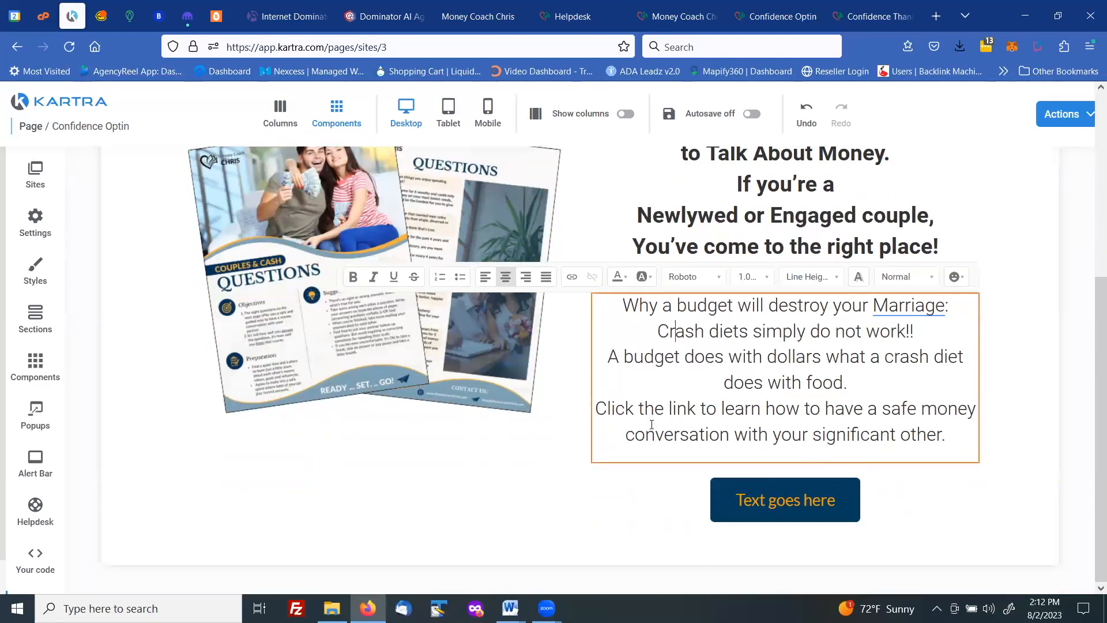
{"action": "scroll", "coordinate": [457, 245], "scroll_direction": "up", "scroll_amount": 2}
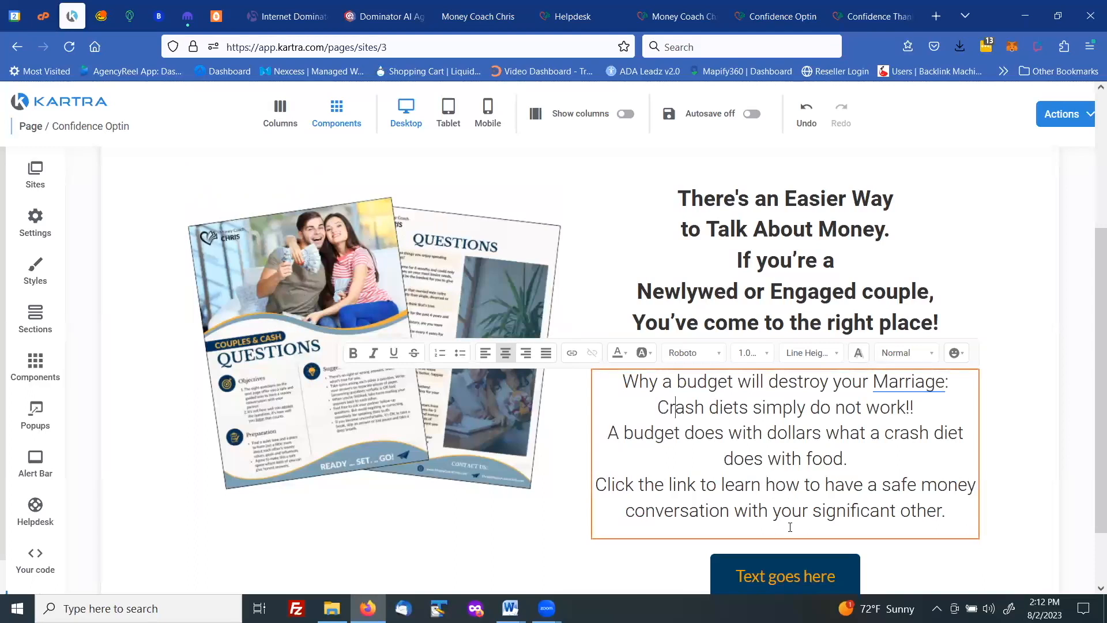
{"action": "mouse_move", "coordinate": [785, 580]}
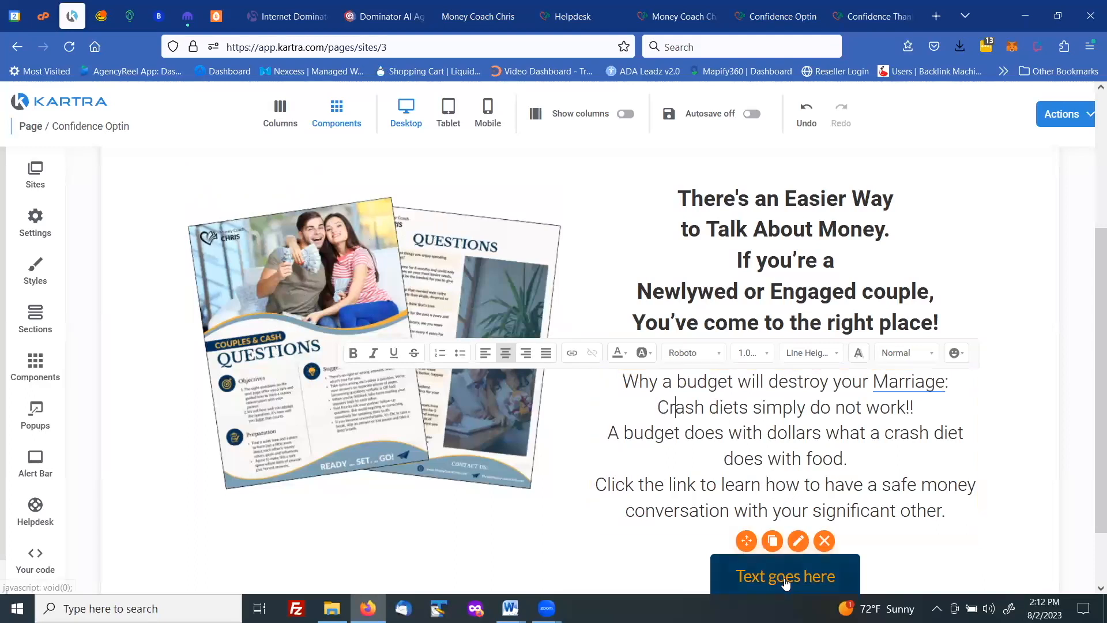
{"action": "left_click", "coordinate": [799, 542]}
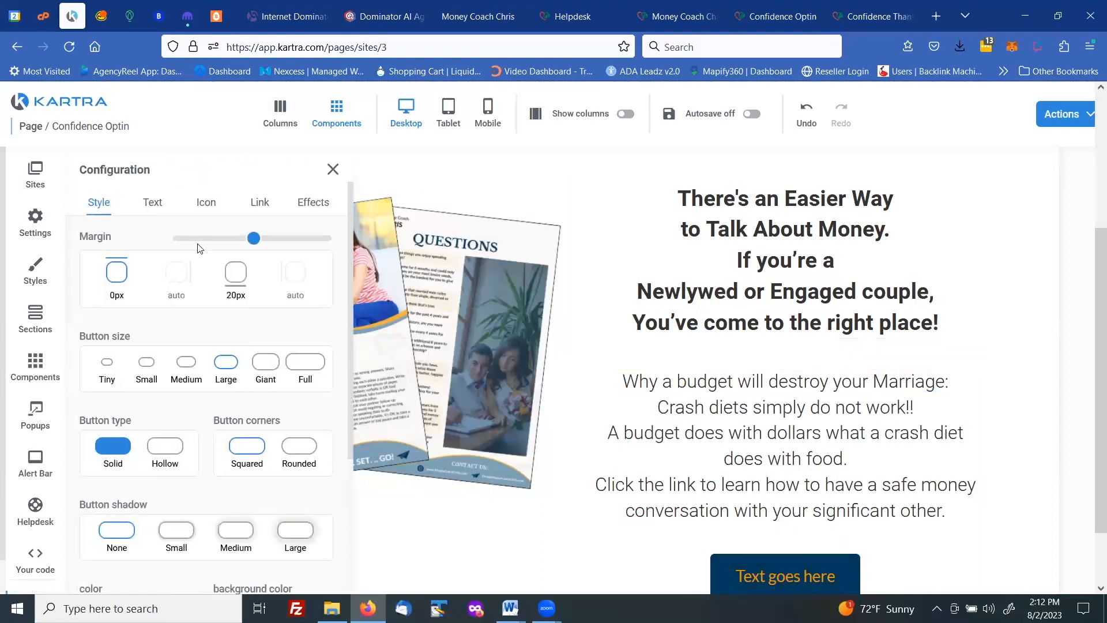
{"action": "left_click", "coordinate": [157, 208]}
{"action": "left_click_drag", "start_coordinate": [157, 259], "coordinate": [72, 265]}
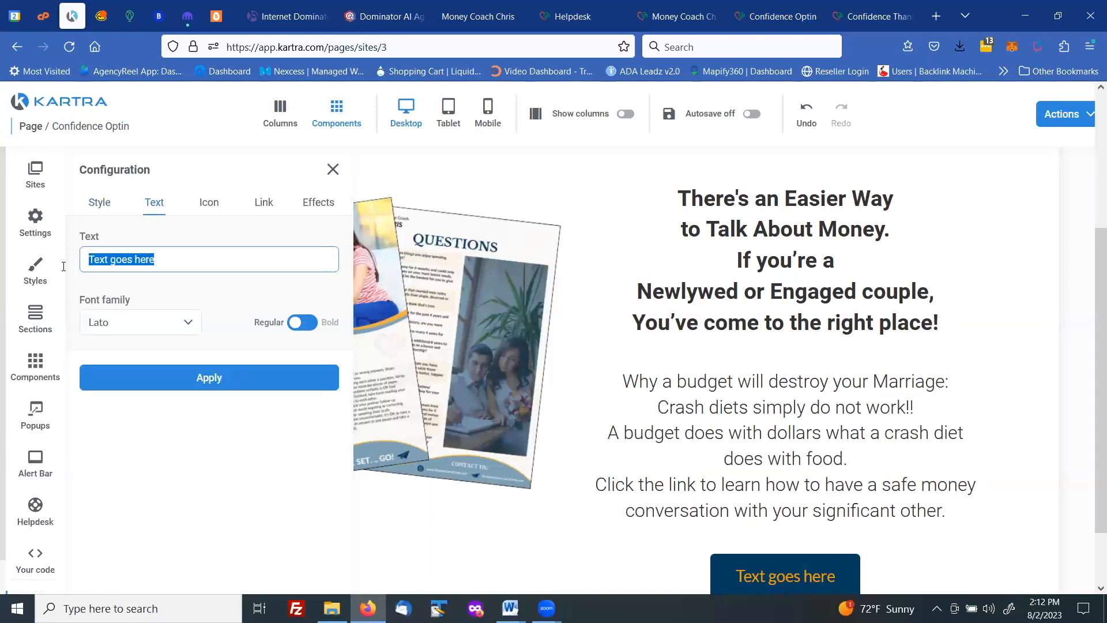
{"action": "type", "text": "Get"}
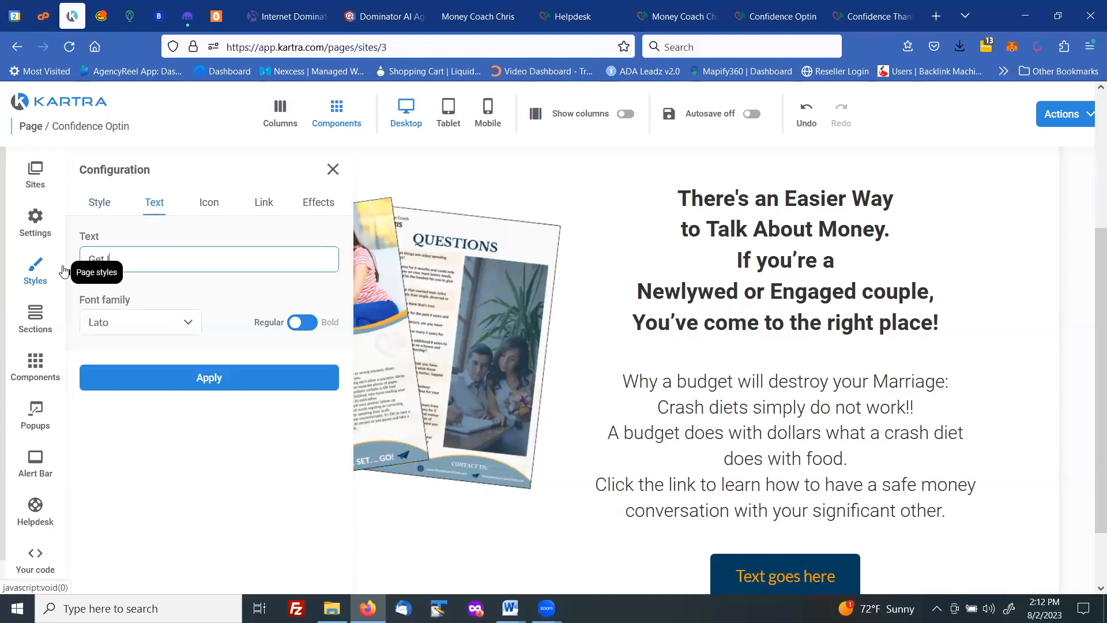
{"action": "type", "text": " Instant Access to the ...."}
{"action": "left_click", "coordinate": [203, 376]}
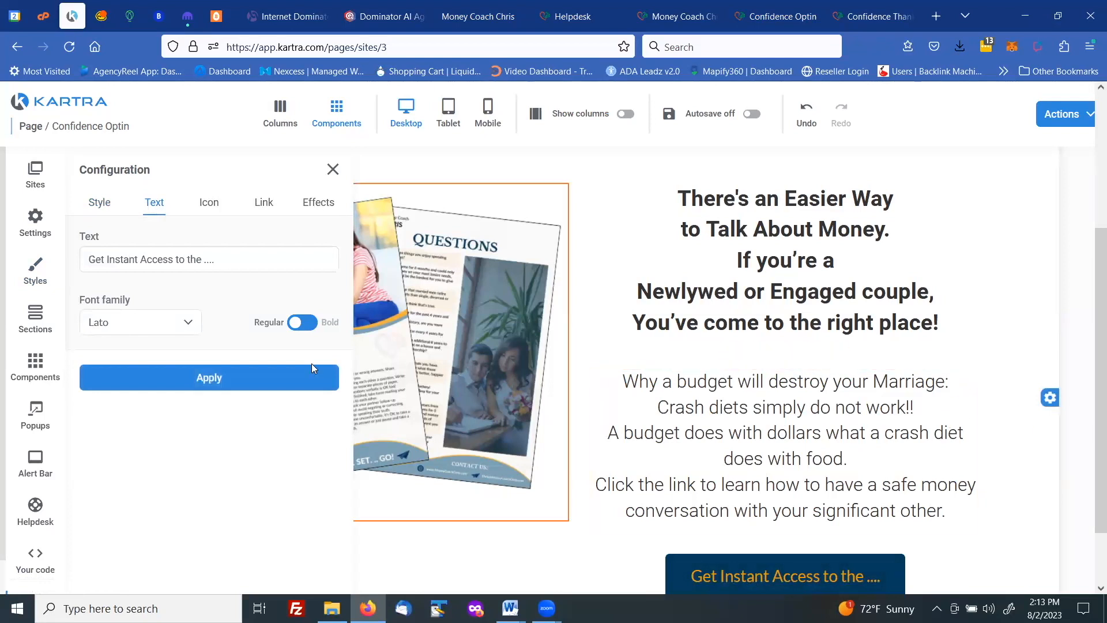
Link the "Get Instant Access to the ...." button to a pop-up opt-in form using the "Get Full Access Today!" template.
{"action": "left_click", "coordinate": [260, 209]}
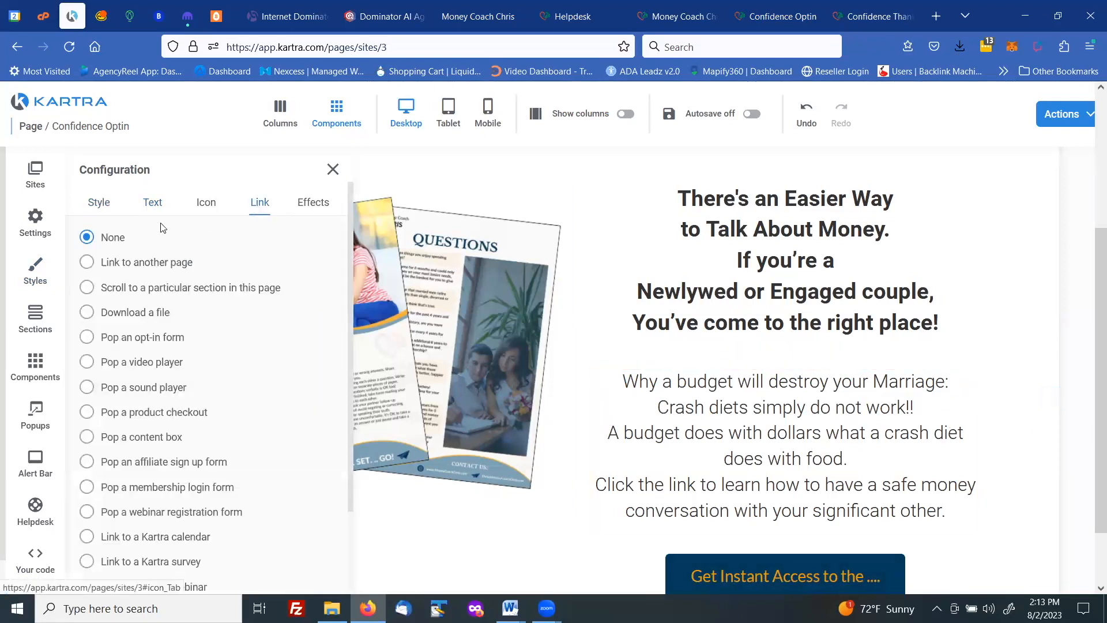
{"action": "left_click", "coordinate": [87, 338]}
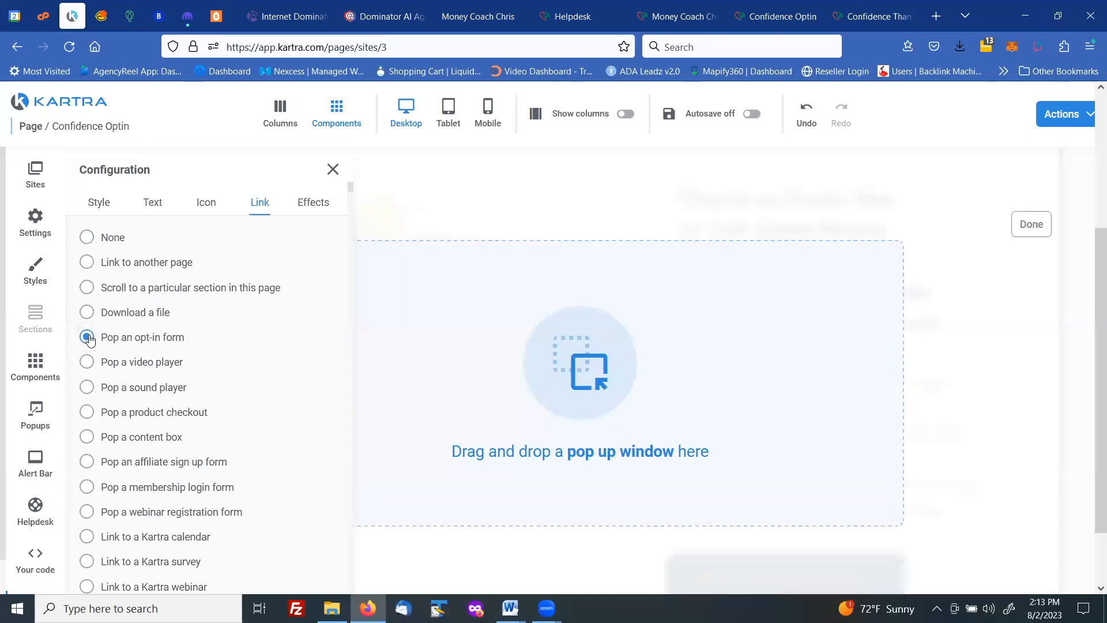
{"action": "scroll", "coordinate": [274, 343], "scroll_direction": "down", "scroll_amount": 6}
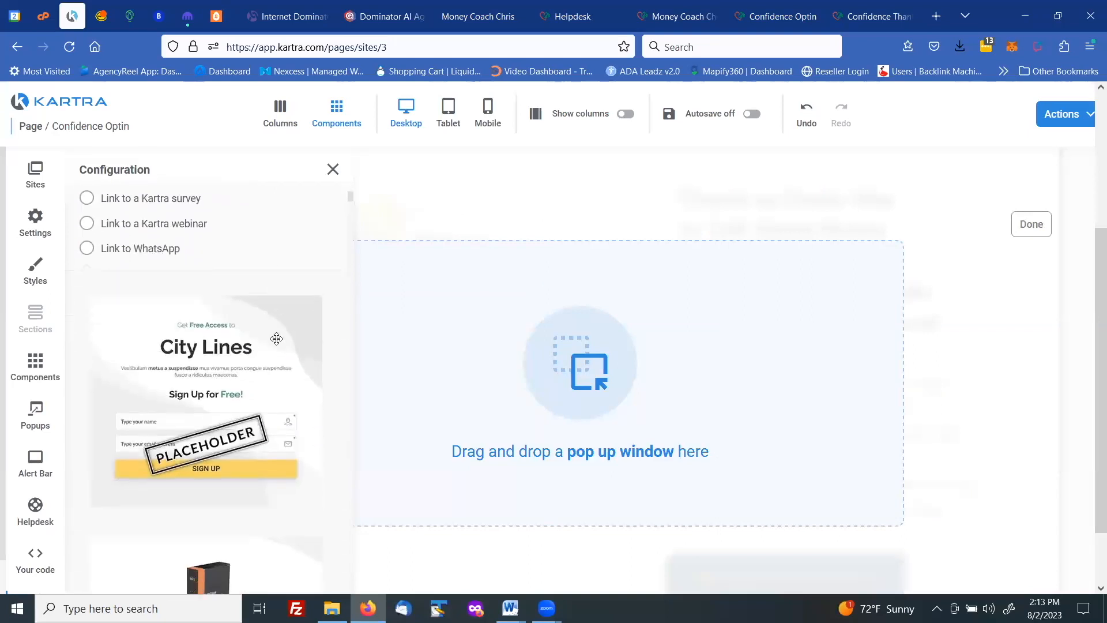
{"action": "scroll", "coordinate": [276, 339], "scroll_direction": "down", "scroll_amount": 10}
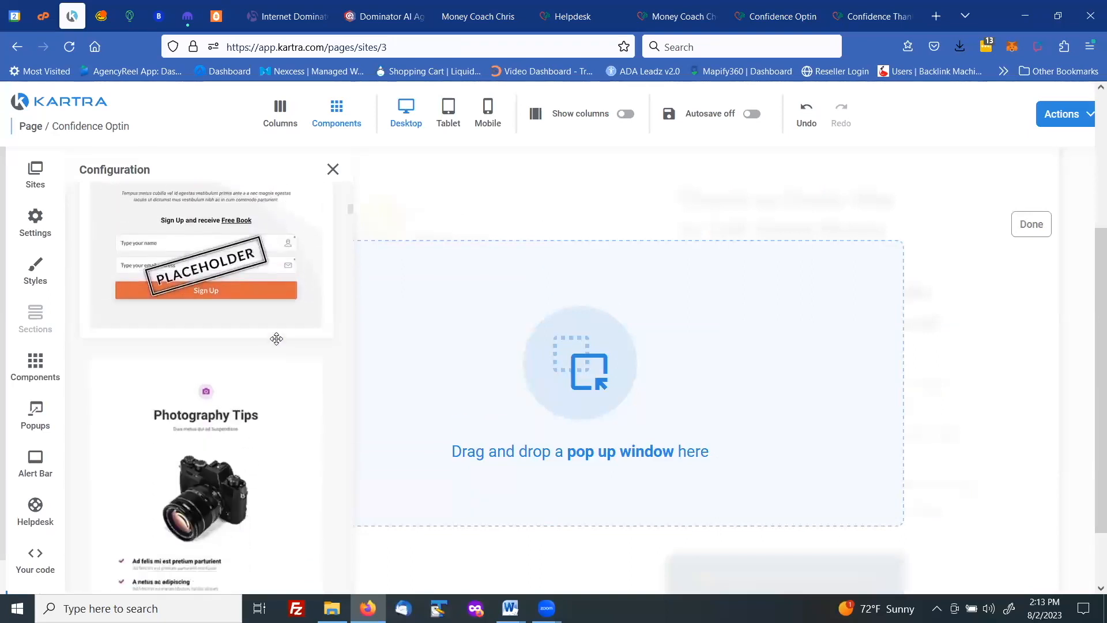
{"action": "scroll", "coordinate": [276, 338], "scroll_direction": "up", "scroll_amount": 15}
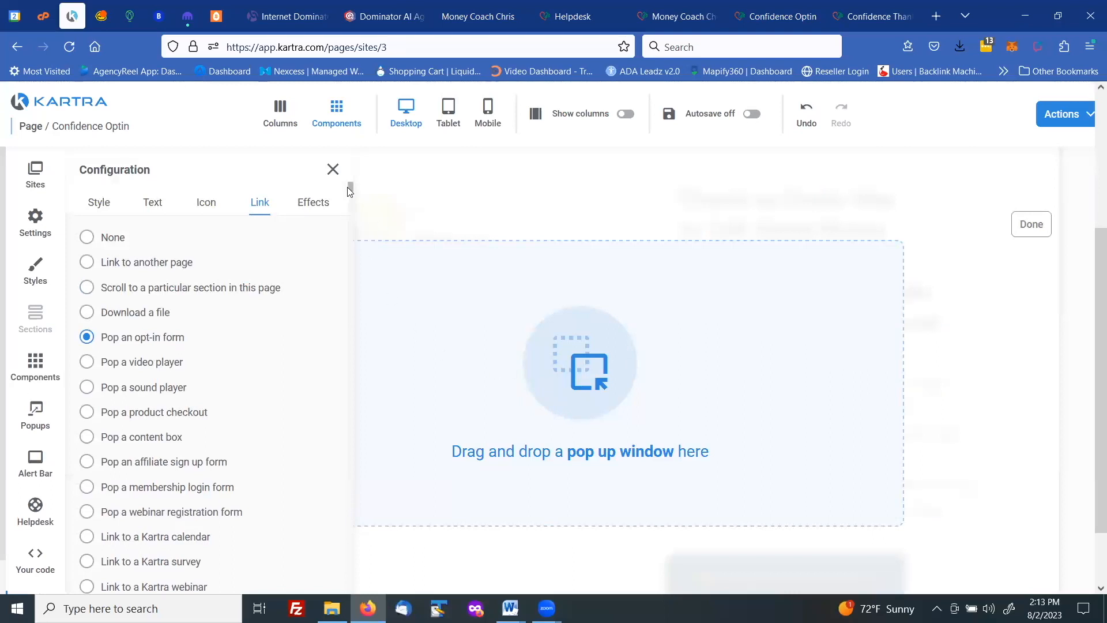
{"action": "scroll", "coordinate": [285, 321], "scroll_direction": "down", "scroll_amount": 12}
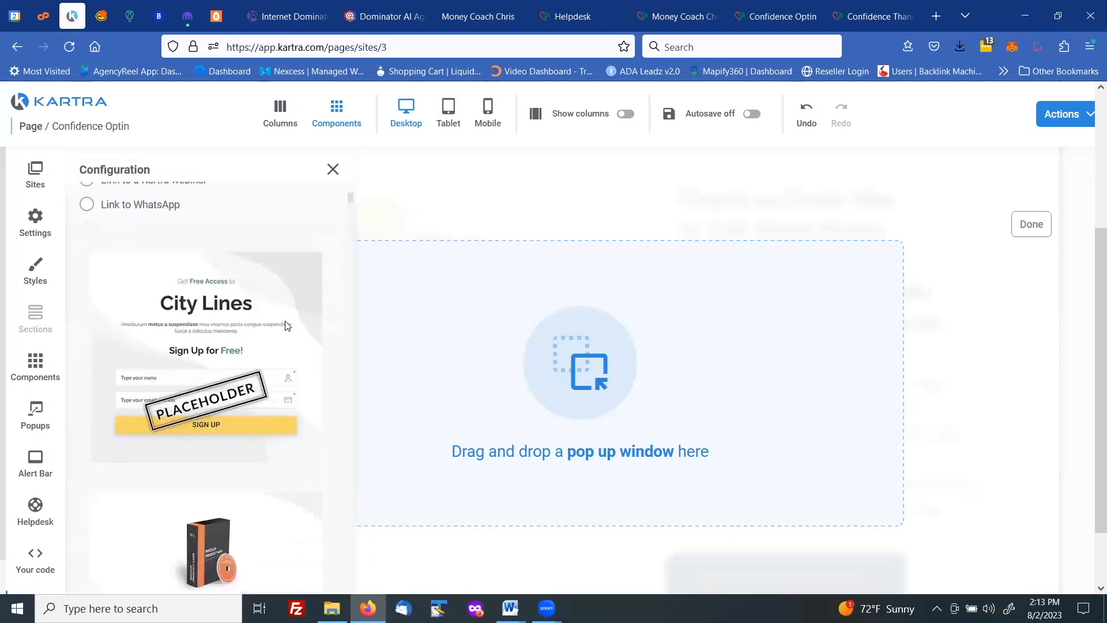
{"action": "scroll", "coordinate": [286, 320], "scroll_direction": "down", "scroll_amount": 8}
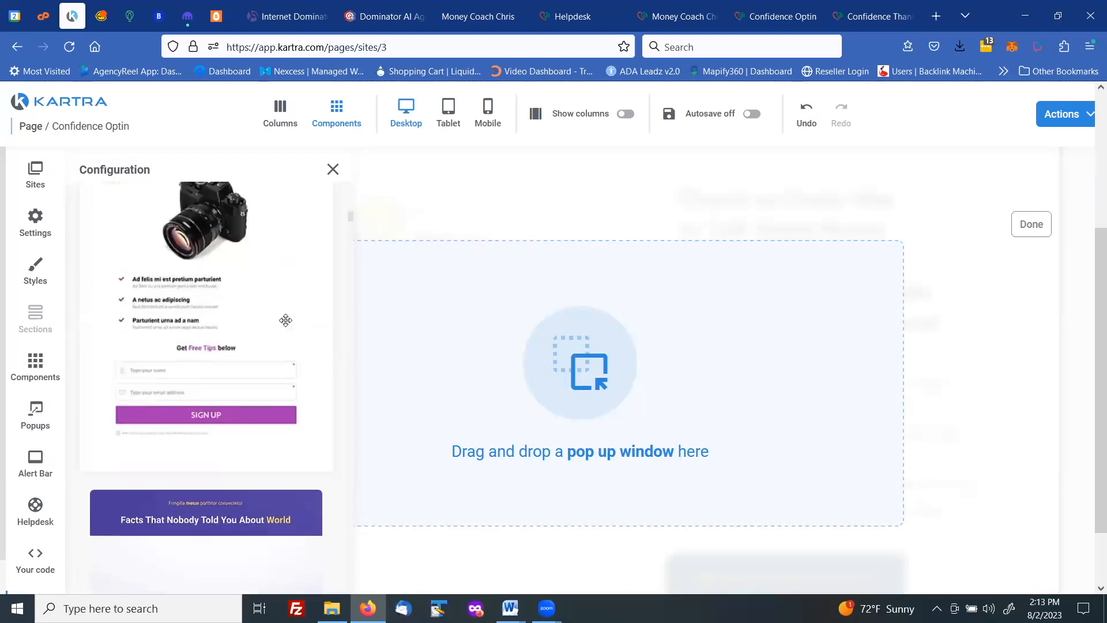
{"action": "scroll", "coordinate": [286, 320], "scroll_direction": "down", "scroll_amount": 6}
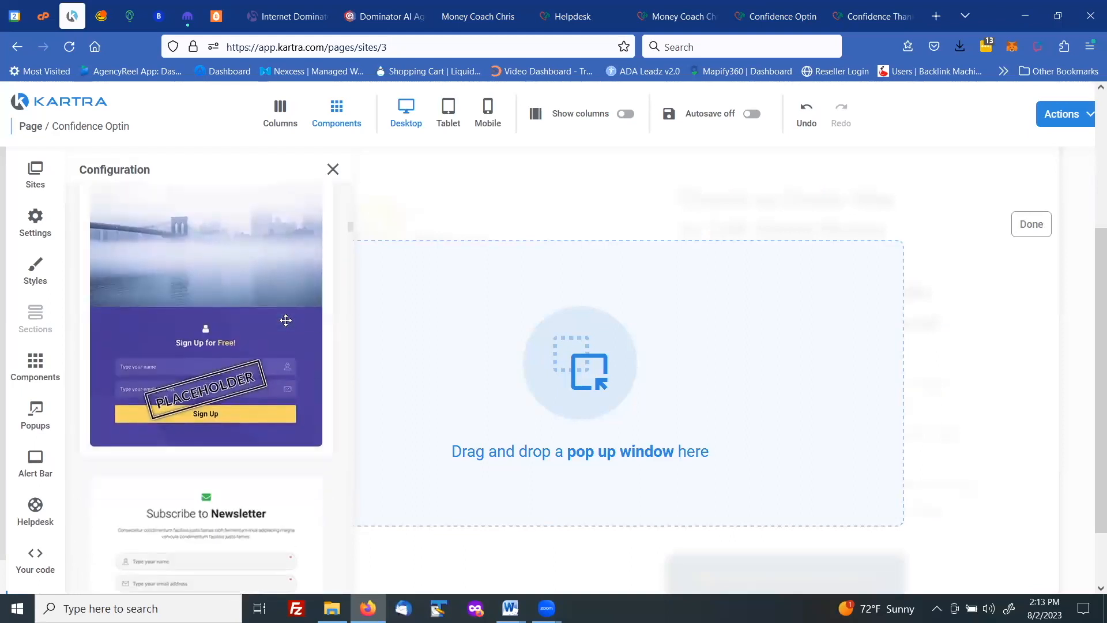
{"action": "scroll", "coordinate": [286, 320], "scroll_direction": "up", "scroll_amount": 3}
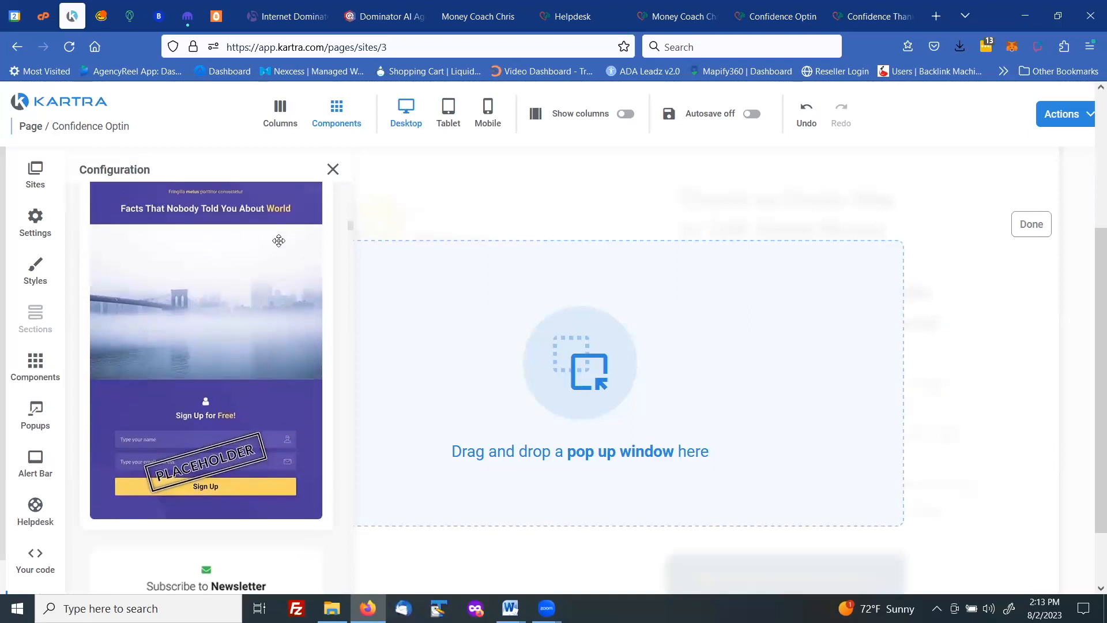
{"action": "scroll", "coordinate": [257, 354], "scroll_direction": "down", "scroll_amount": 6}
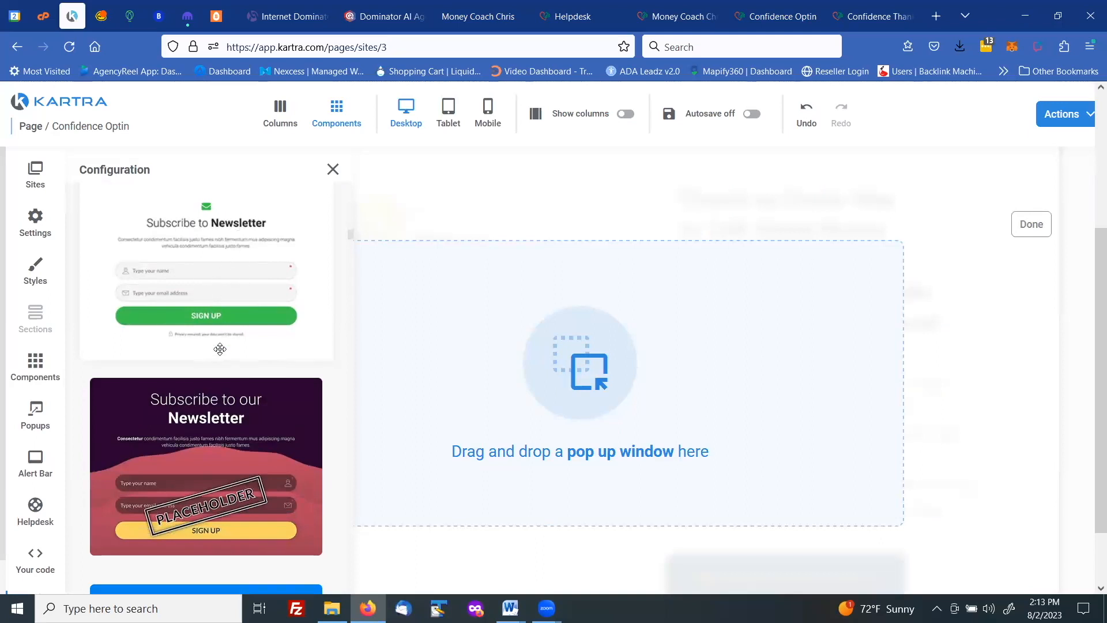
{"action": "scroll", "coordinate": [215, 437], "scroll_direction": "down", "scroll_amount": 3}
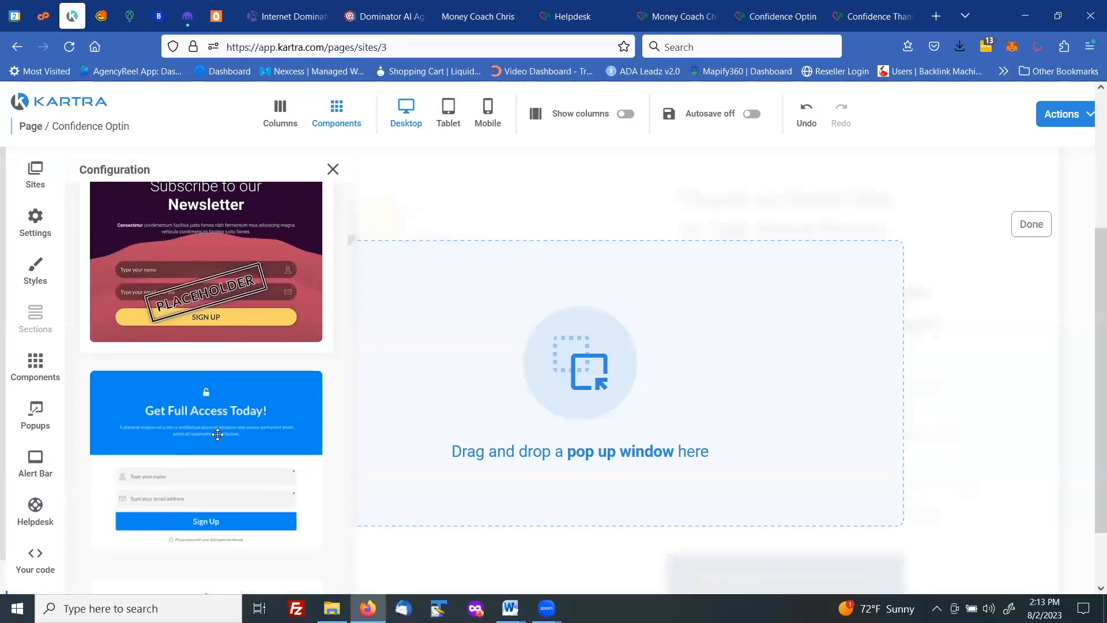
{"action": "scroll", "coordinate": [218, 434], "scroll_direction": "down", "scroll_amount": 2}
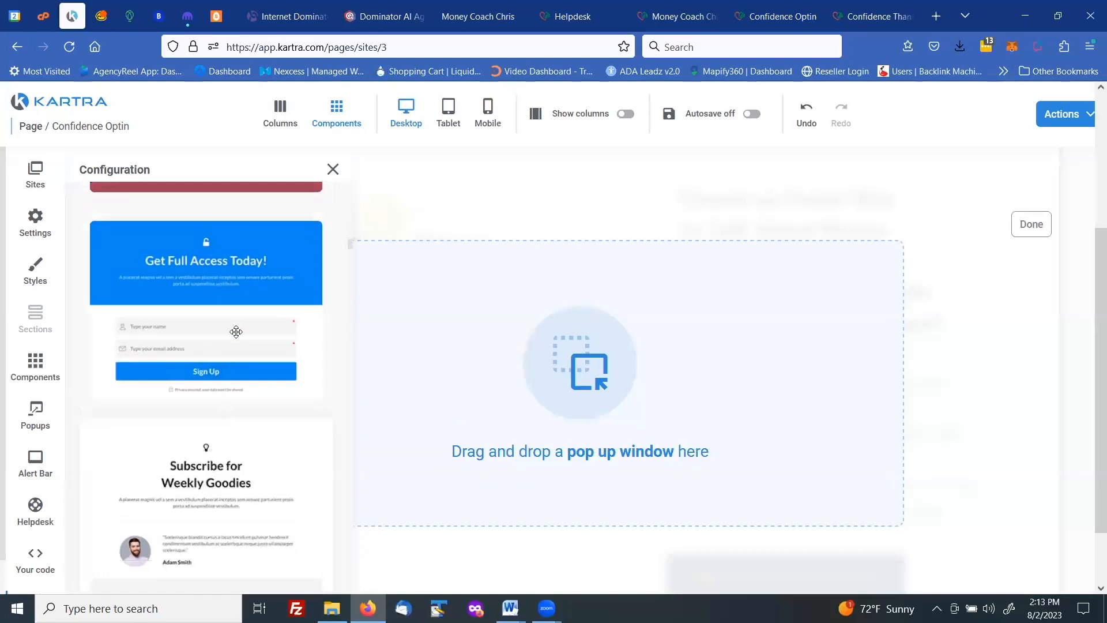
{"action": "left_click_drag", "start_coordinate": [213, 270], "coordinate": [606, 299]}
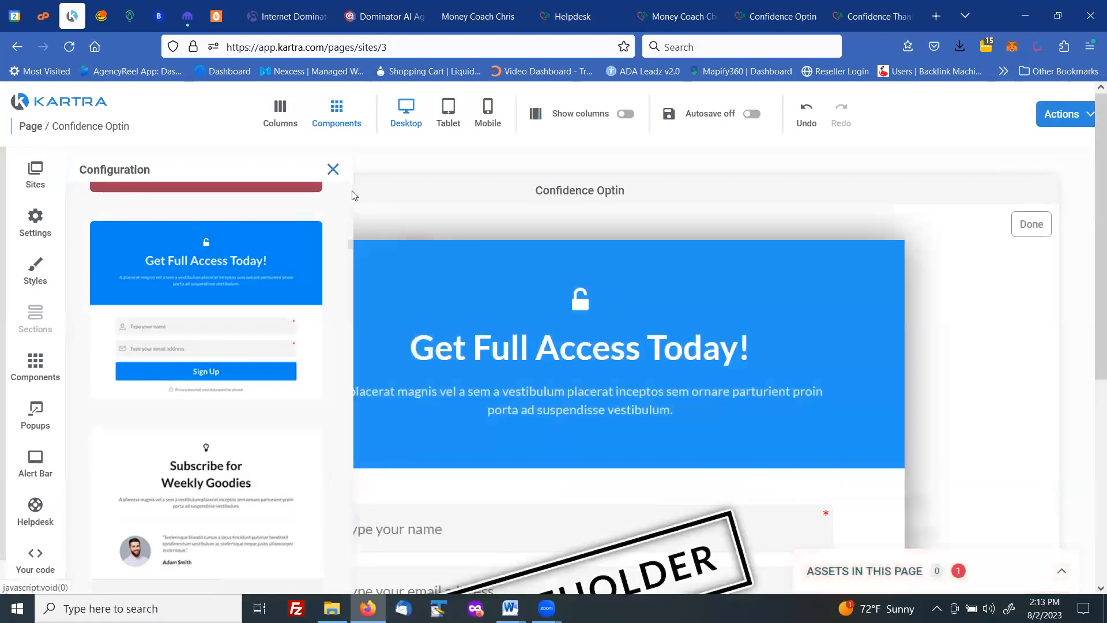
Set the background color of the pop-up's blue header section to rgb(4, 60, 93) from the Money Coach palette and apply it.
{"action": "mouse_move", "coordinate": [507, 280]}
{"action": "left_click", "coordinate": [594, 228]}
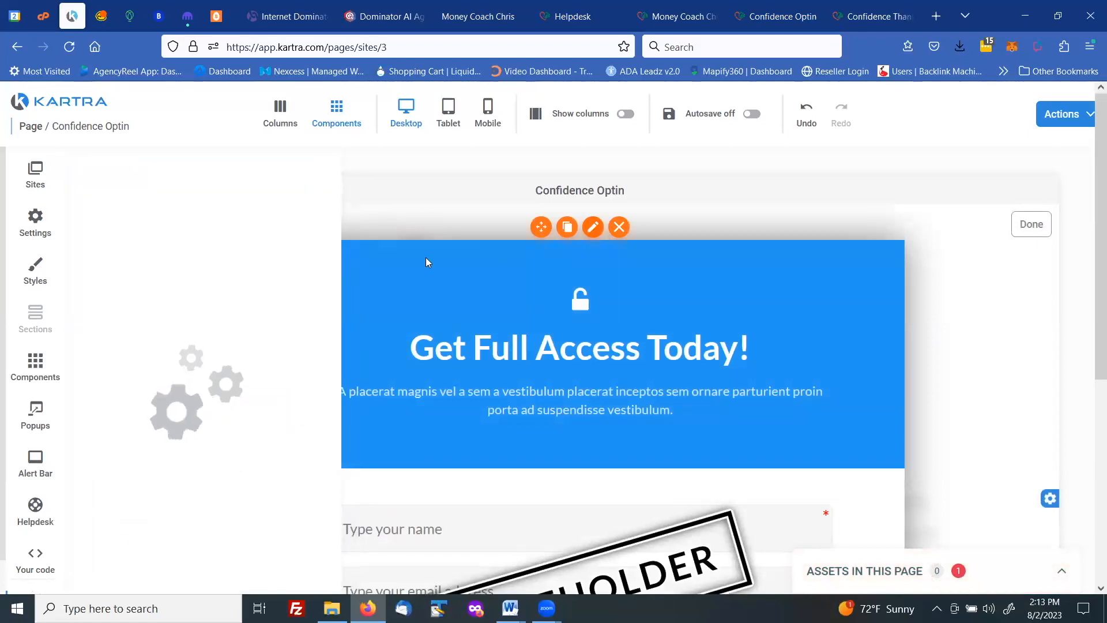
{"action": "left_click", "coordinate": [103, 519]}
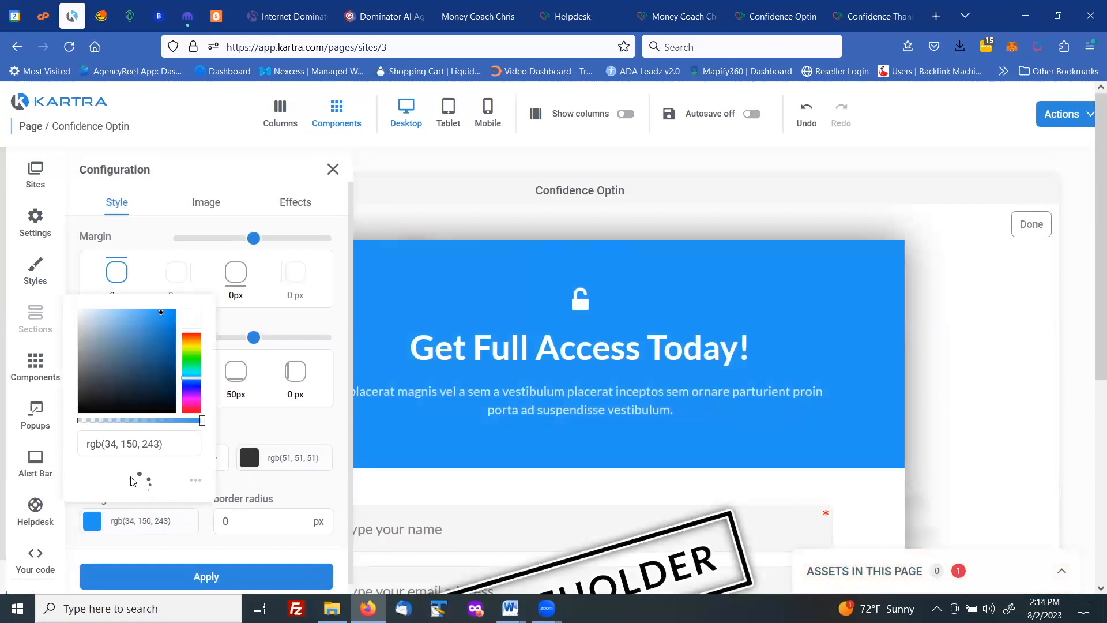
{"action": "left_click", "coordinate": [86, 481]}
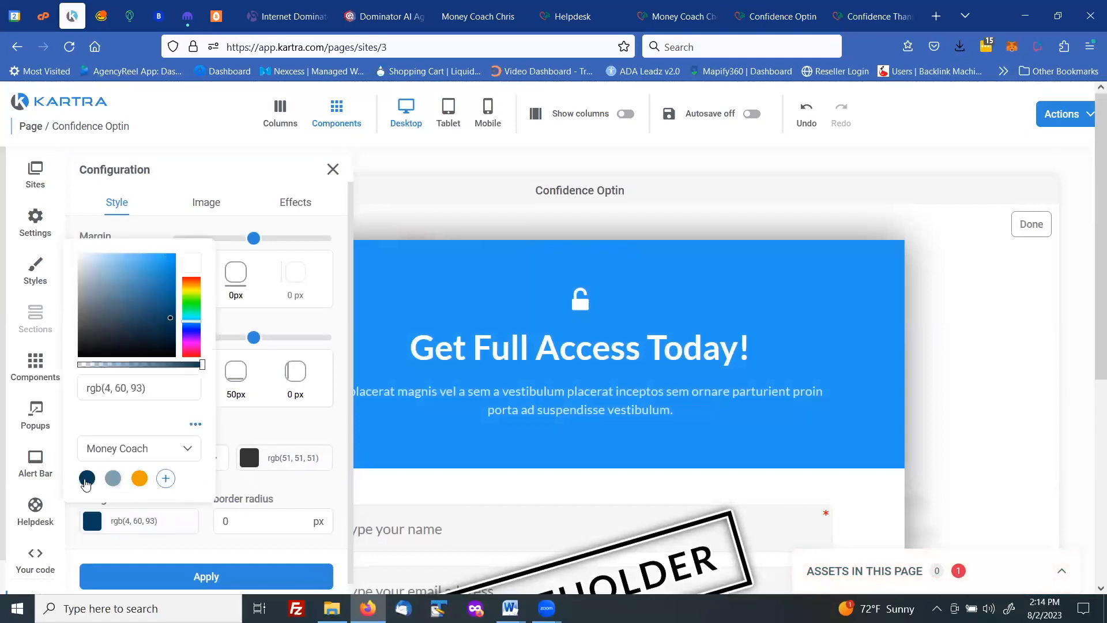
{"action": "left_click", "coordinate": [205, 577]}
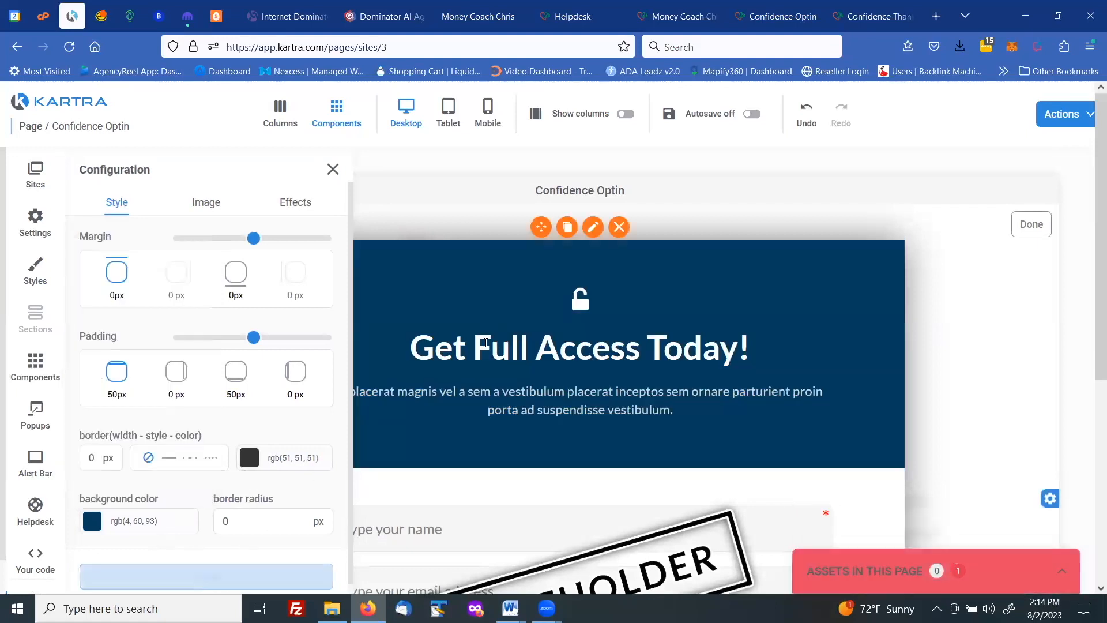
Delete the placeholder paragraph below the "Get Full Access Today!" headline in the pop-up.
{"action": "scroll", "coordinate": [607, 346], "scroll_direction": "down", "scroll_amount": 4}
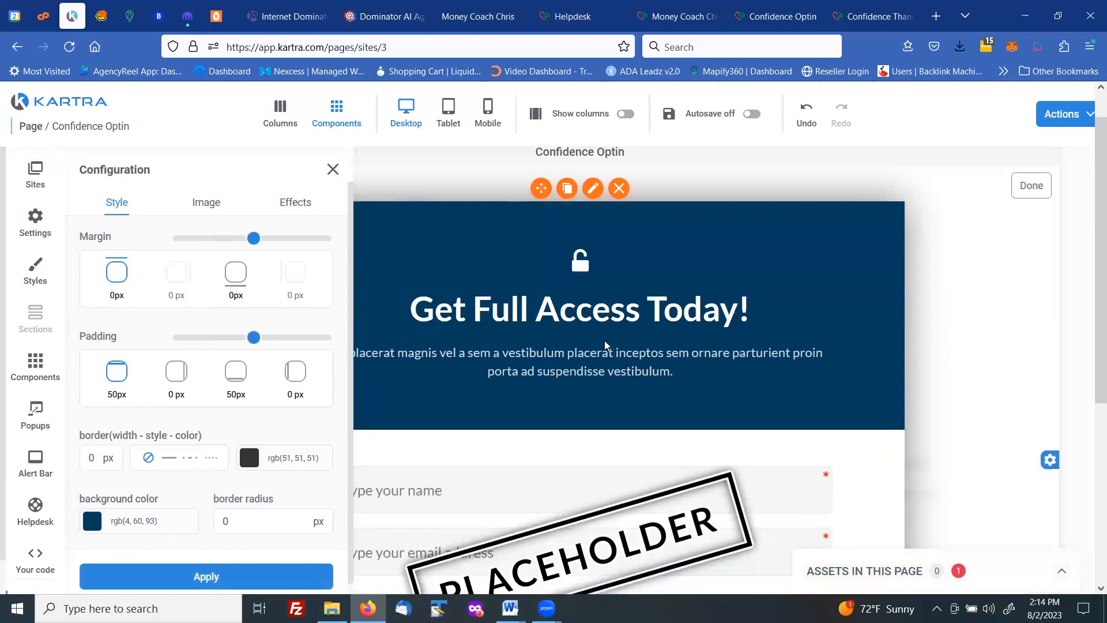
{"action": "scroll", "coordinate": [600, 338], "scroll_direction": "up", "scroll_amount": 1}
{"action": "scroll", "coordinate": [575, 320], "scroll_direction": "up", "scroll_amount": 1}
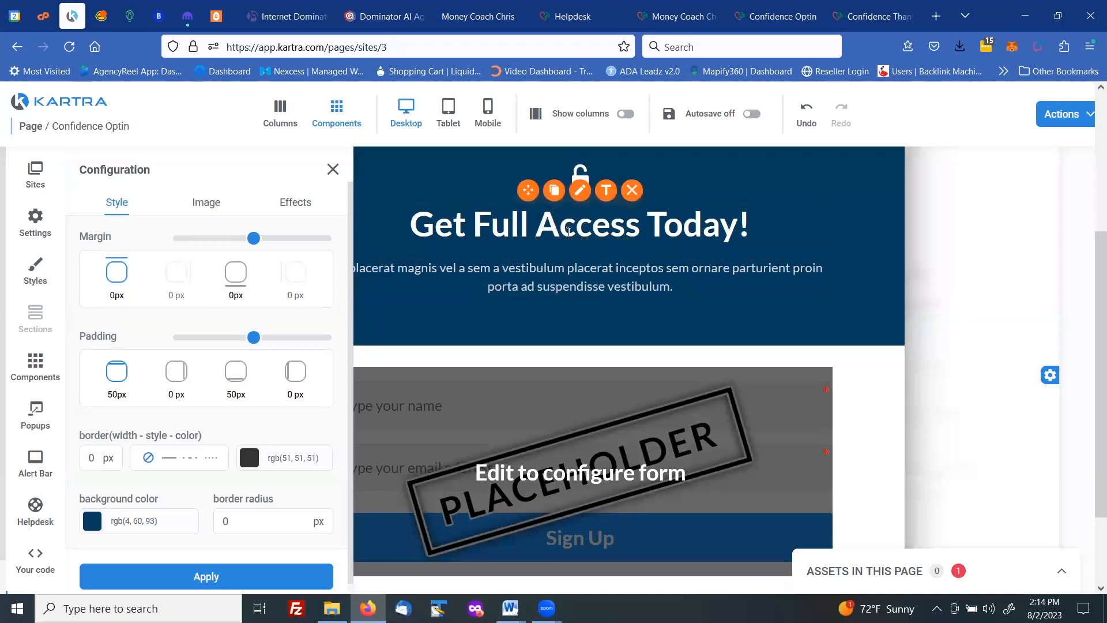
{"action": "left_click", "coordinate": [606, 191]}
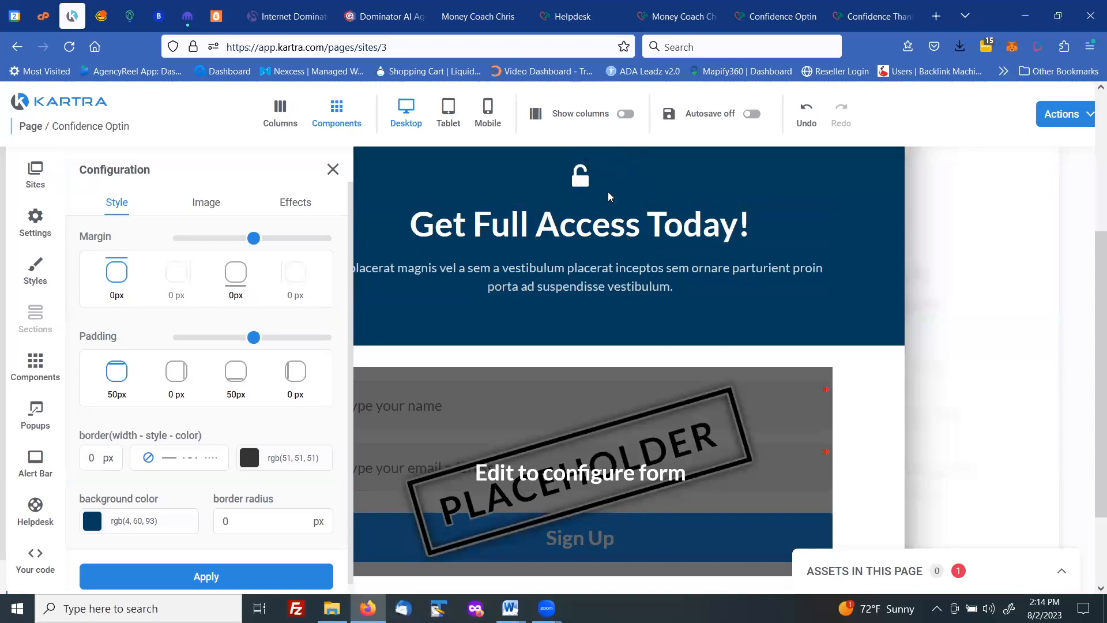
{"action": "left_click", "coordinate": [582, 276]}
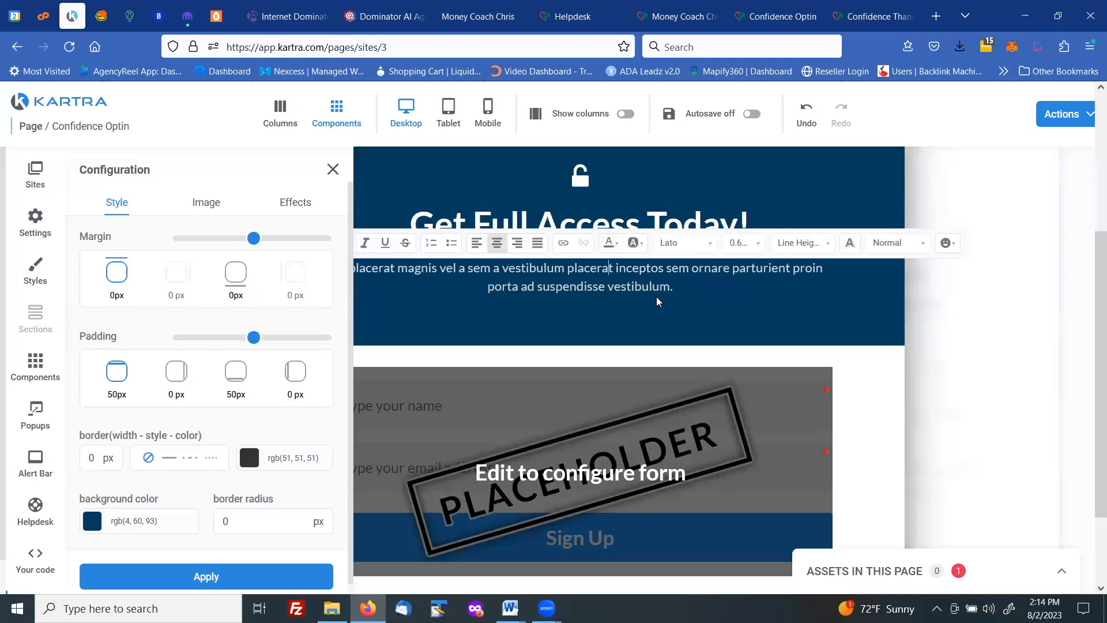
{"action": "left_click", "coordinate": [680, 171]}
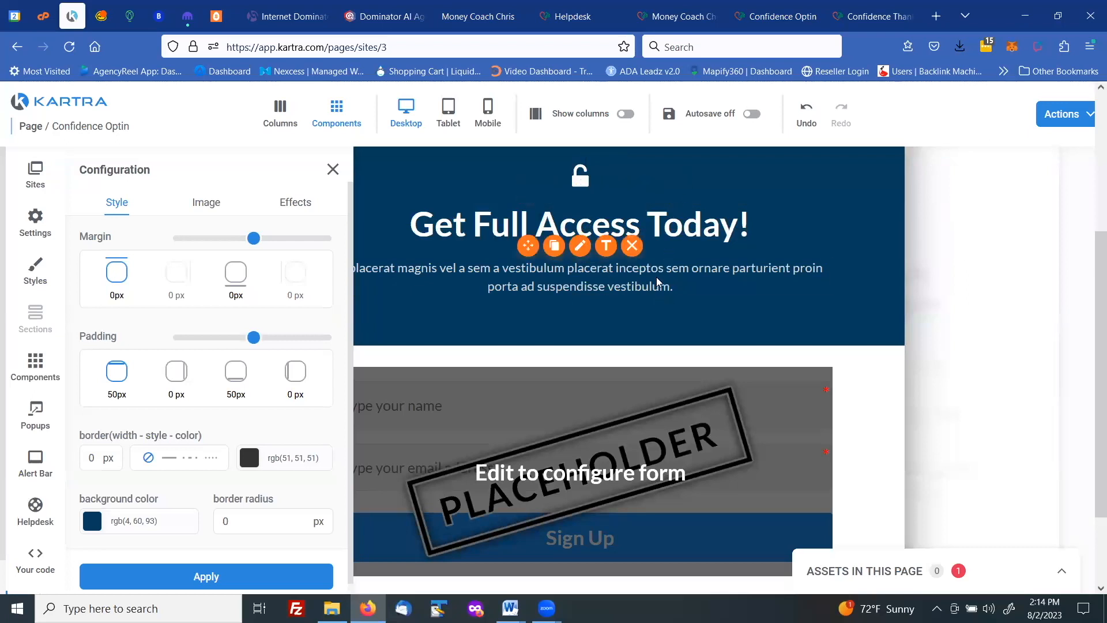
{"action": "left_click", "coordinate": [630, 248]}
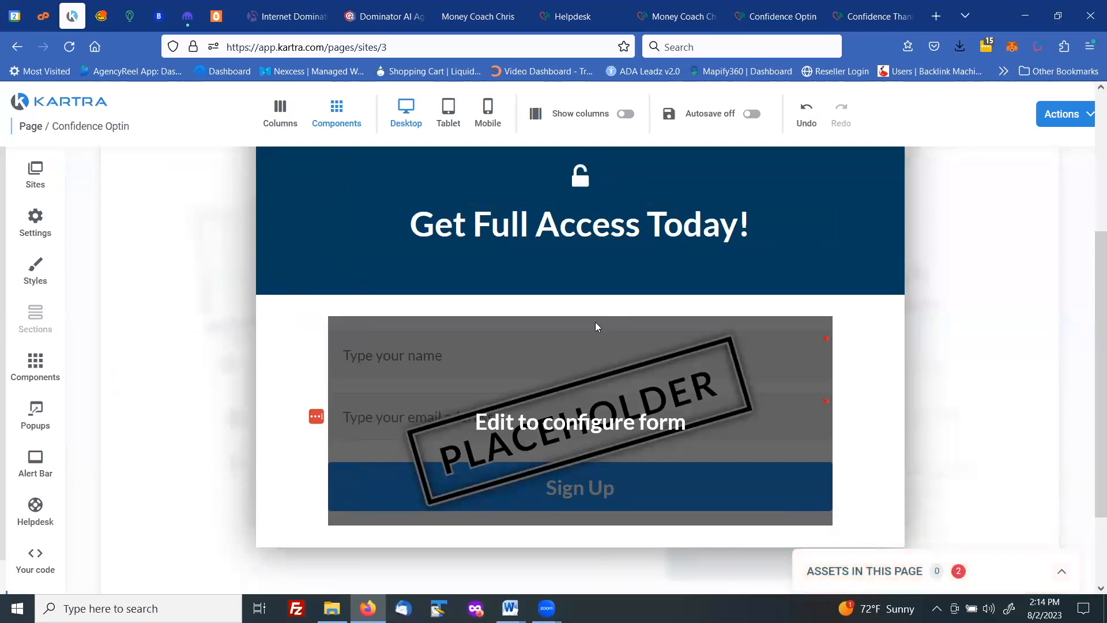
Connect the pop-up's placeholder form to the "Confidence Lead Magnet" opt-in form, apply it and finish editing the pop-up.
{"action": "scroll", "coordinate": [590, 300], "scroll_direction": "down", "scroll_amount": 1}
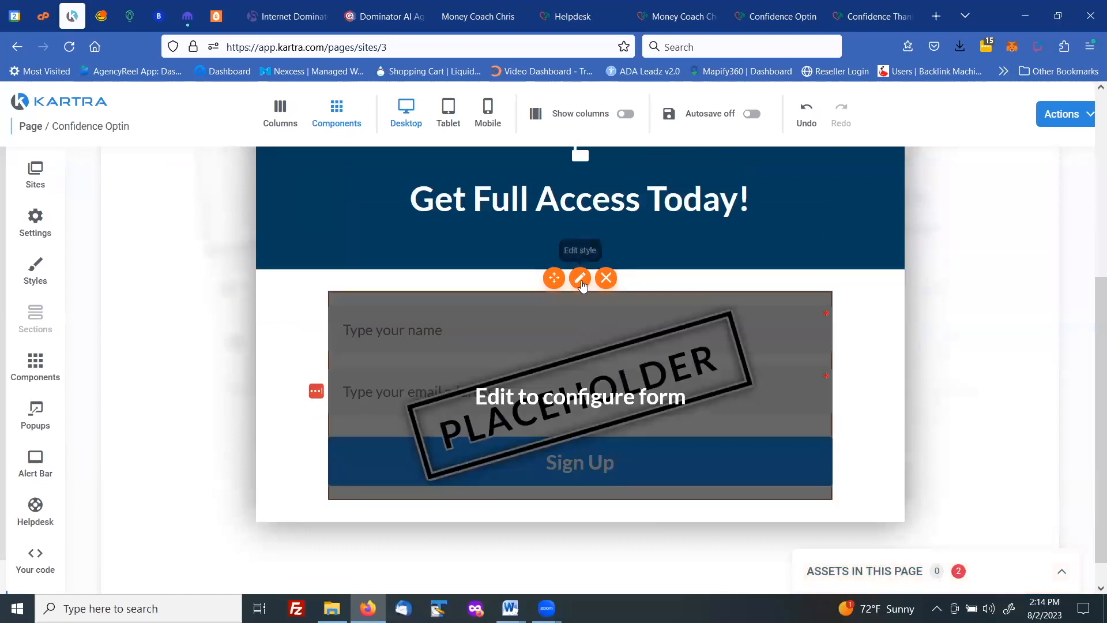
{"action": "left_click", "coordinate": [581, 281]}
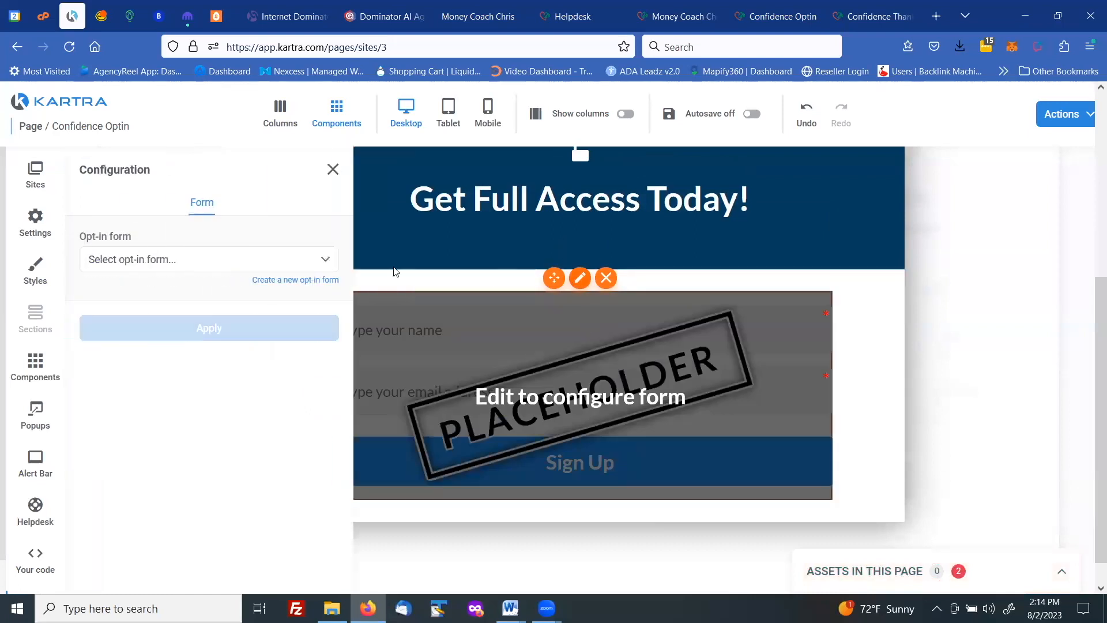
{"action": "left_click", "coordinate": [191, 266]}
{"action": "left_click", "coordinate": [168, 316]}
{"action": "left_click", "coordinate": [187, 327]}
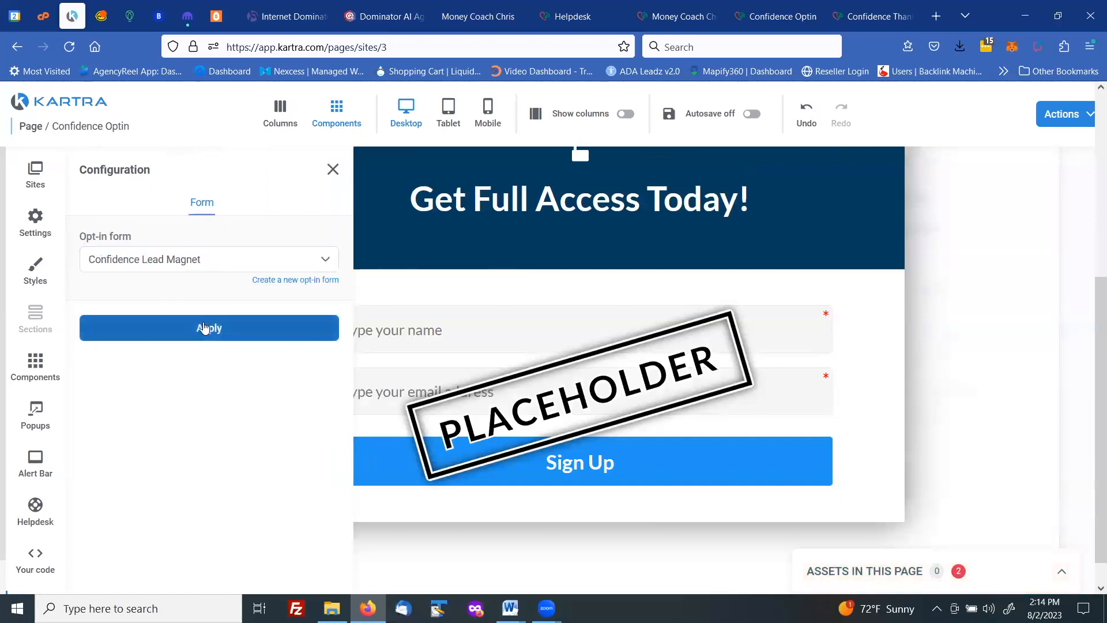
{"action": "left_click", "coordinate": [203, 327]}
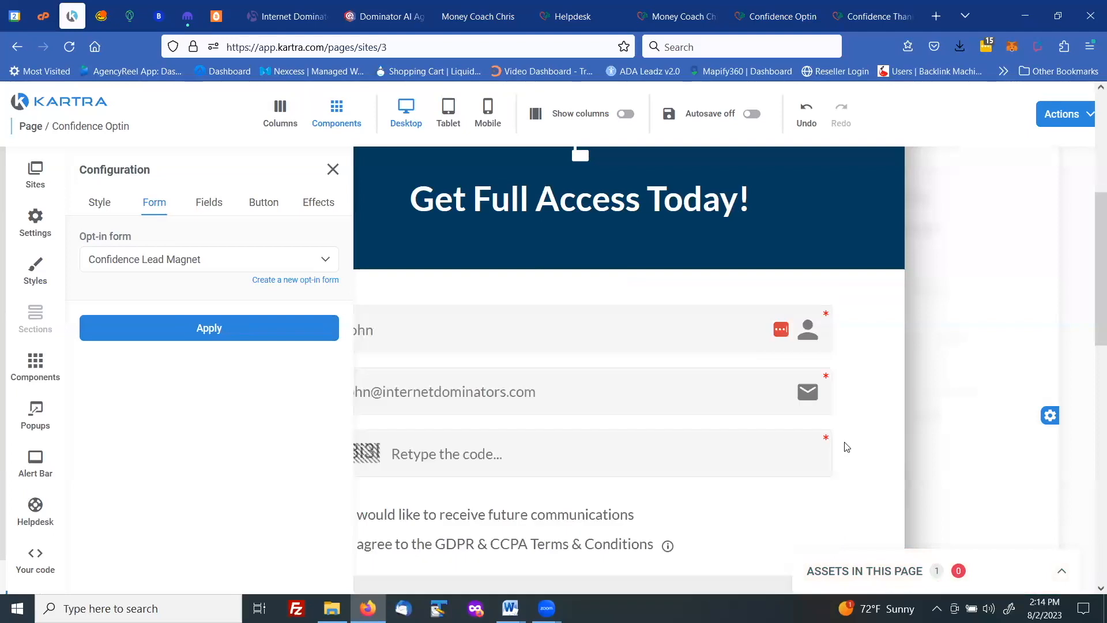
{"action": "scroll", "coordinate": [998, 376], "scroll_direction": "up", "scroll_amount": 3}
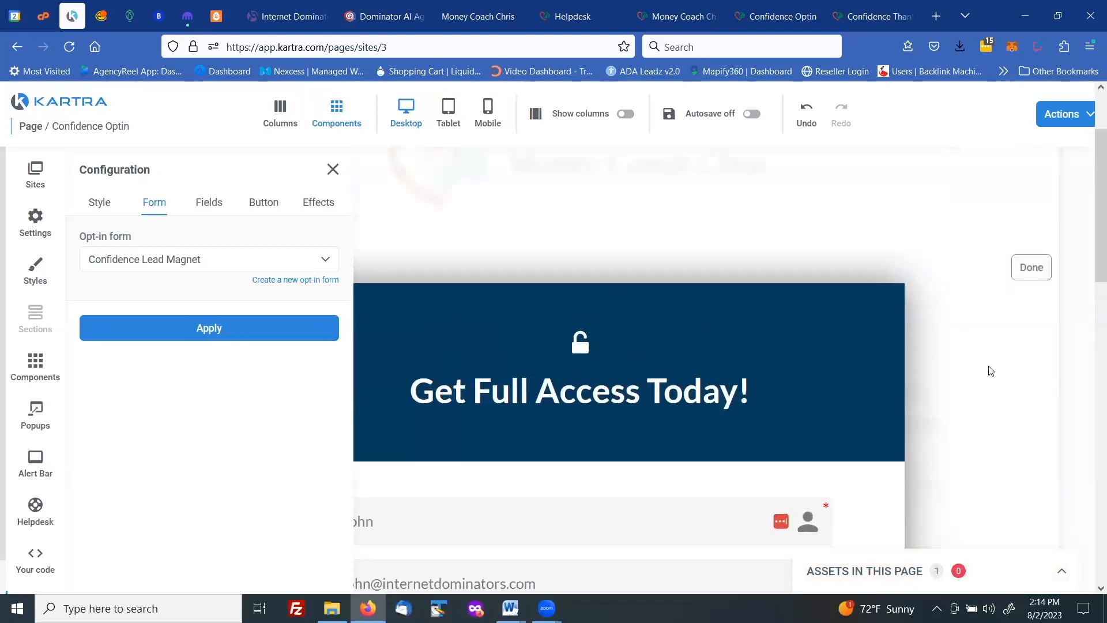
{"action": "left_click", "coordinate": [1030, 228]}
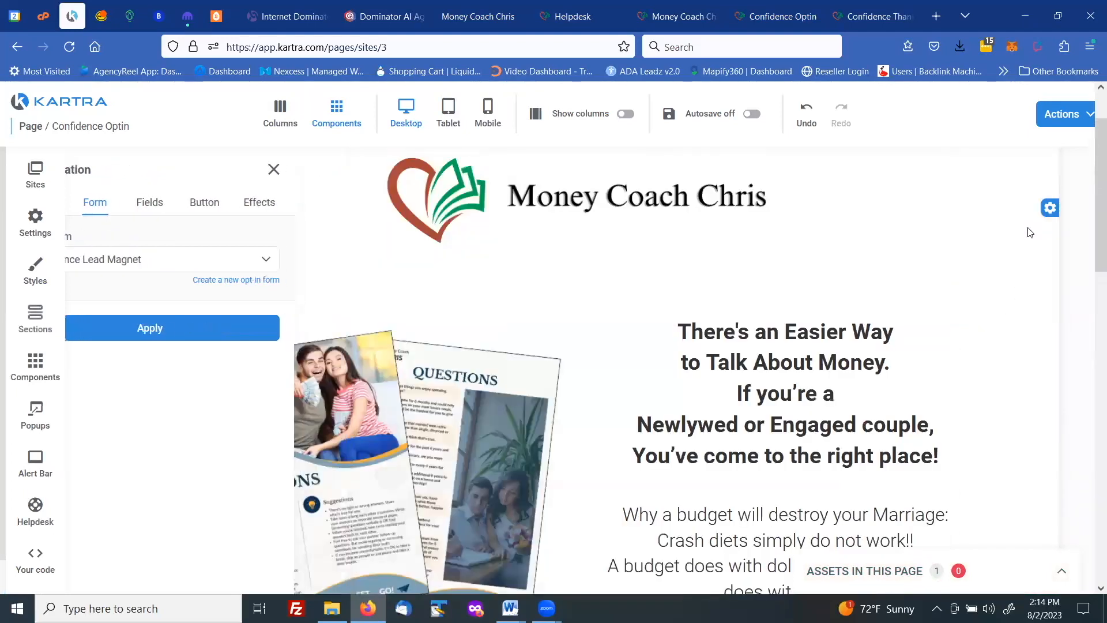
Publish the Confidence Optin page live and choose to get the direct page link.
{"action": "scroll", "coordinate": [883, 204], "scroll_direction": "down", "scroll_amount": 2}
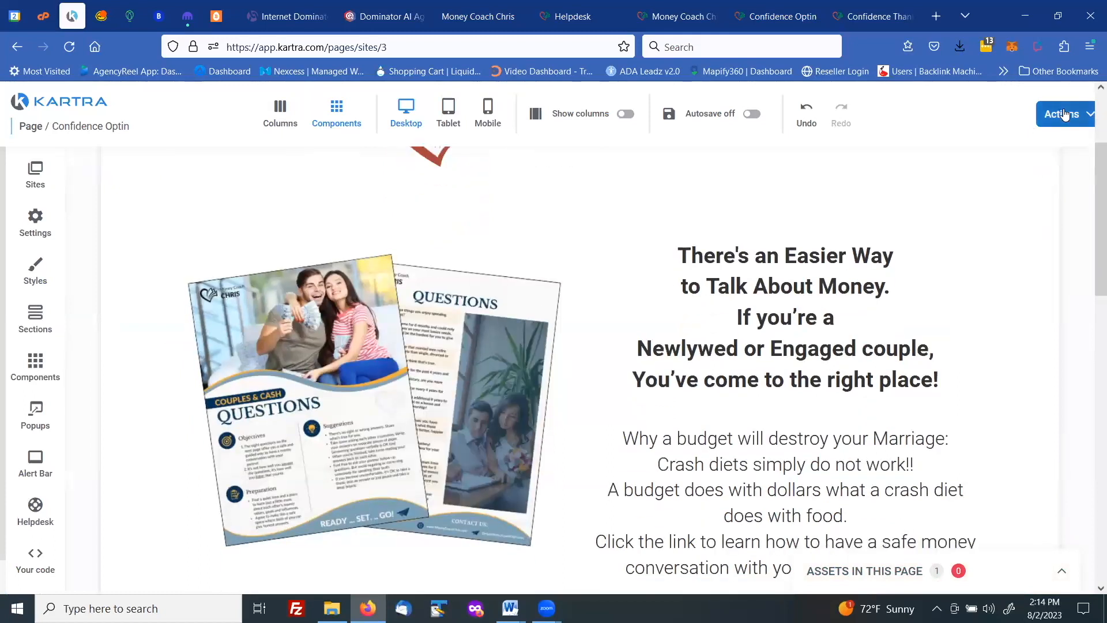
{"action": "left_click", "coordinate": [1063, 114]}
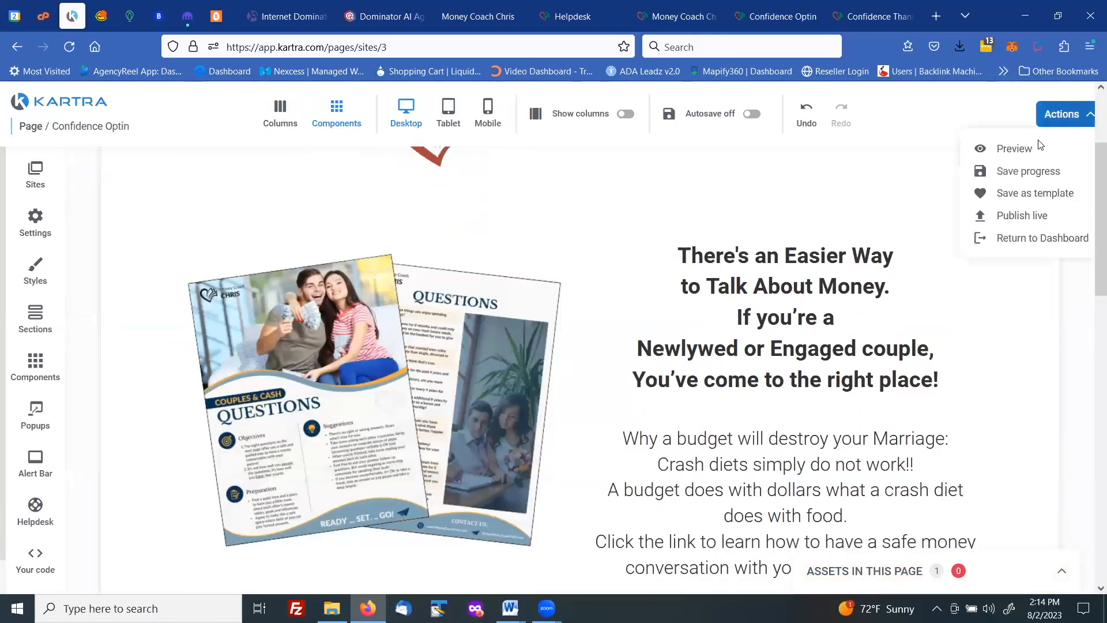
{"action": "left_click", "coordinate": [1019, 216]}
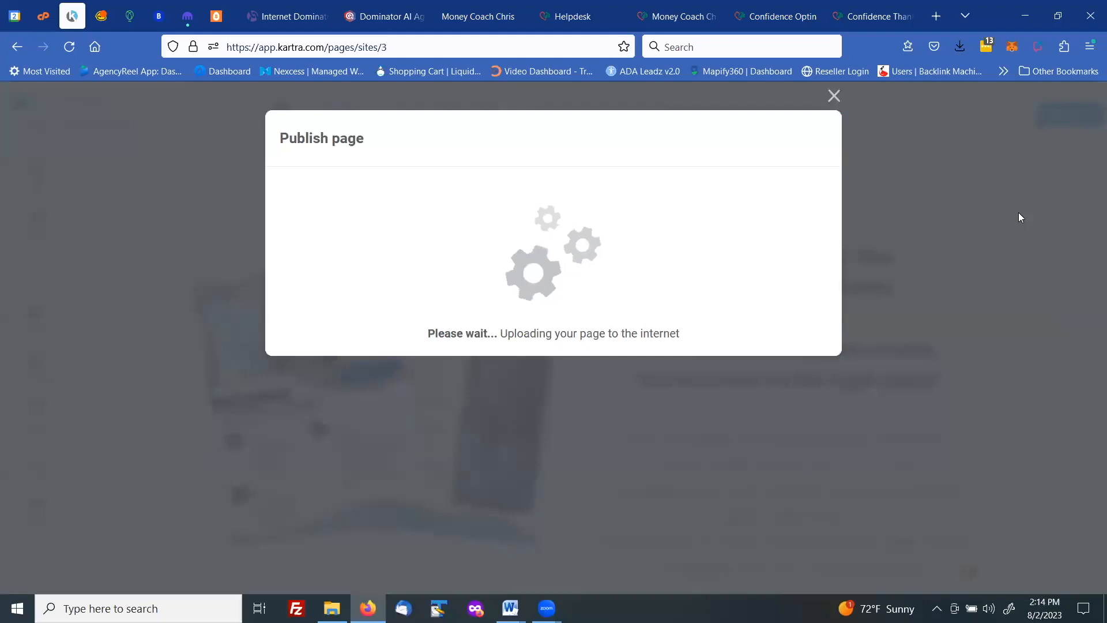
{"action": "left_click", "coordinate": [451, 279]}
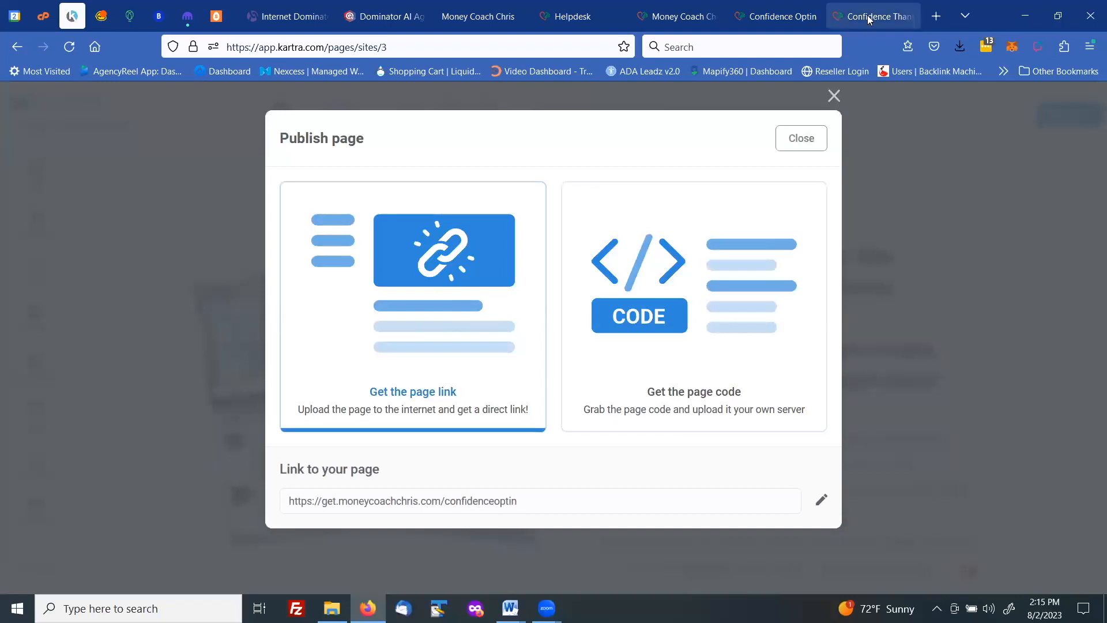
Reload the live Confidence Optin page in its browser tab and check the button below the paragraph.
{"action": "left_click", "coordinate": [808, 23]}
{"action": "left_click", "coordinate": [75, 46]}
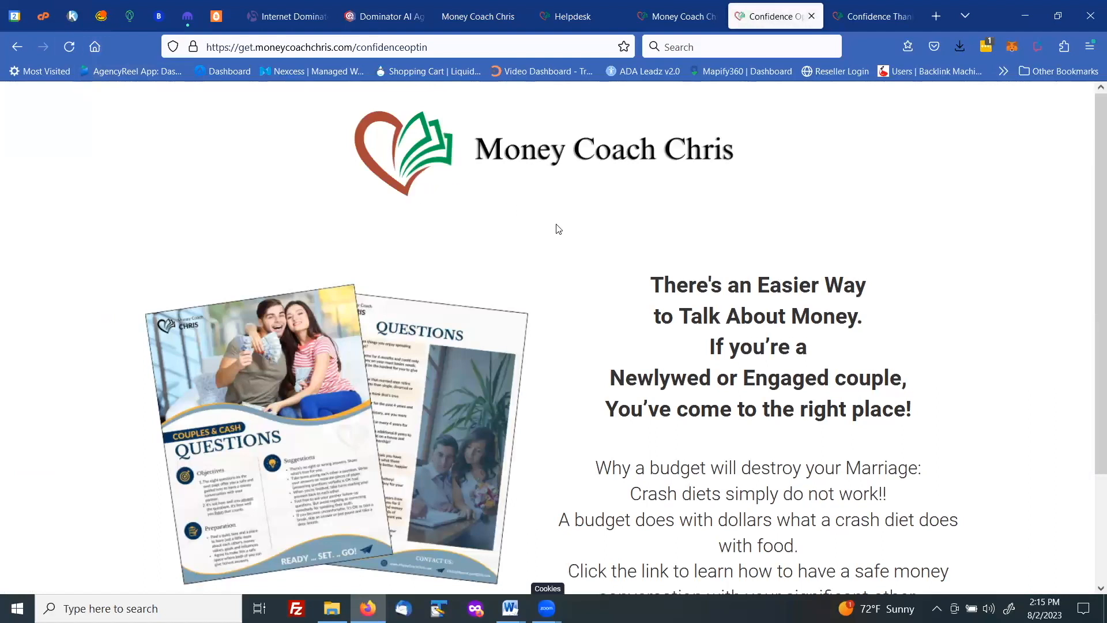
{"action": "scroll", "coordinate": [558, 229], "scroll_direction": "down", "scroll_amount": 2}
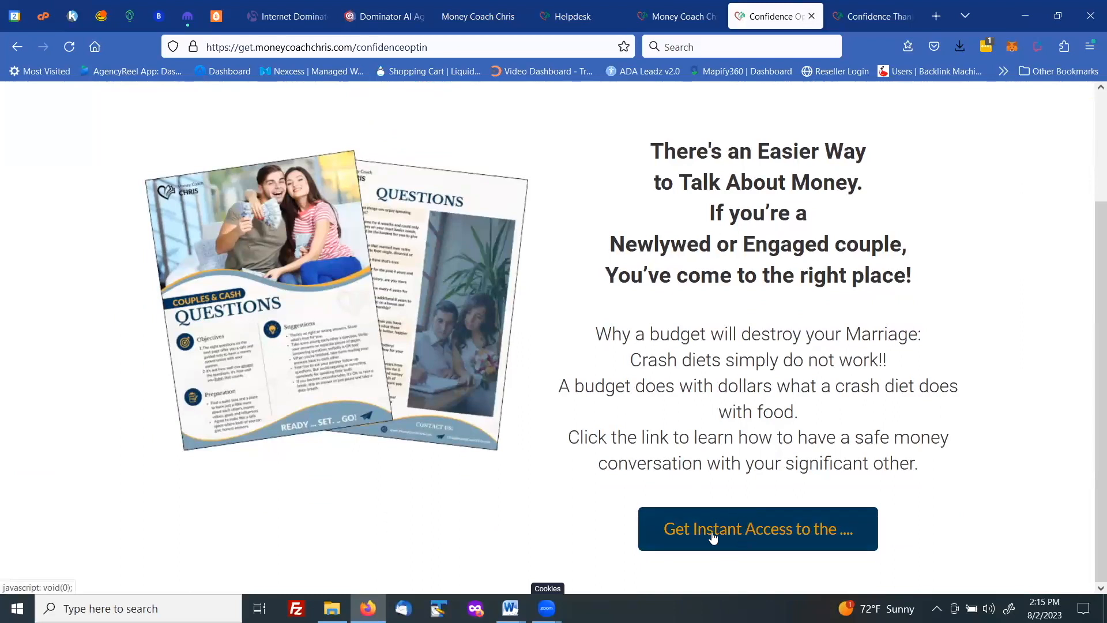
Open the opt-in pop-up on the live page, retype the captcha code and submit the sign-up form.
{"action": "left_click", "coordinate": [843, 536]}
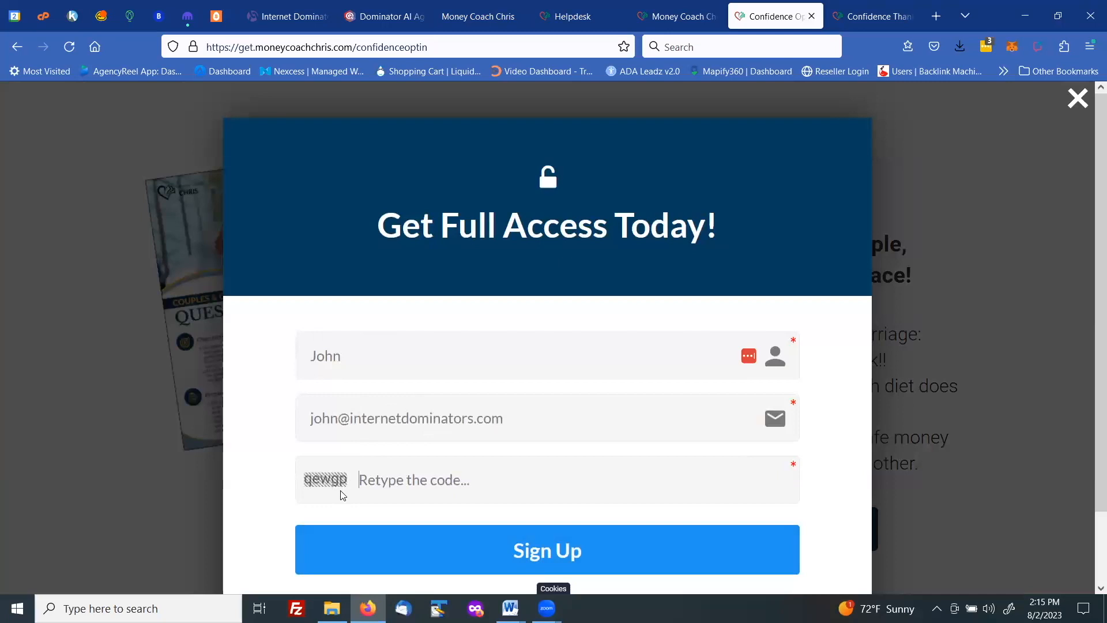
{"action": "type", "text": "qewgp"}
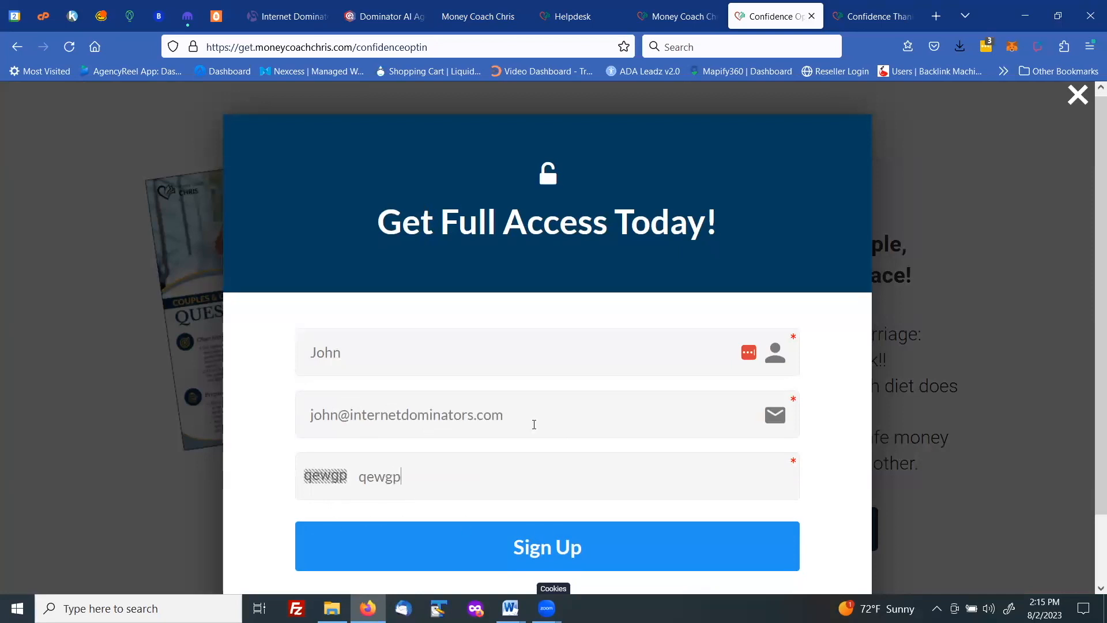
{"action": "scroll", "coordinate": [531, 422], "scroll_direction": "down", "scroll_amount": 2}
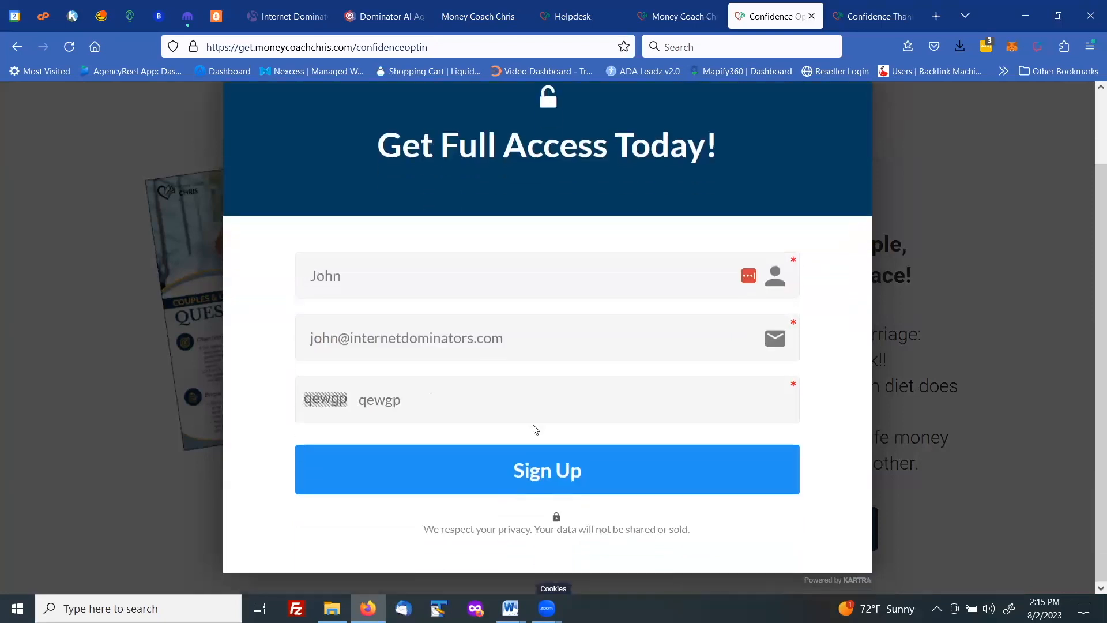
{"action": "left_click", "coordinate": [549, 475]}
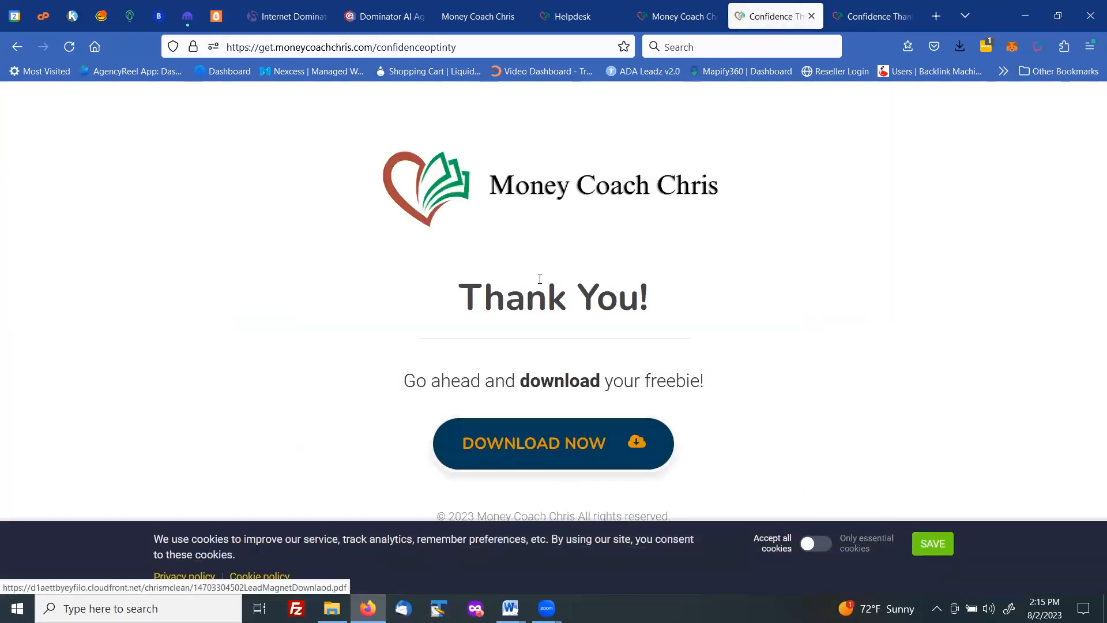
Download the freebie PDF from the thank-you page to the Desktop and save the cookie preferences.
{"action": "left_click", "coordinate": [556, 443]}
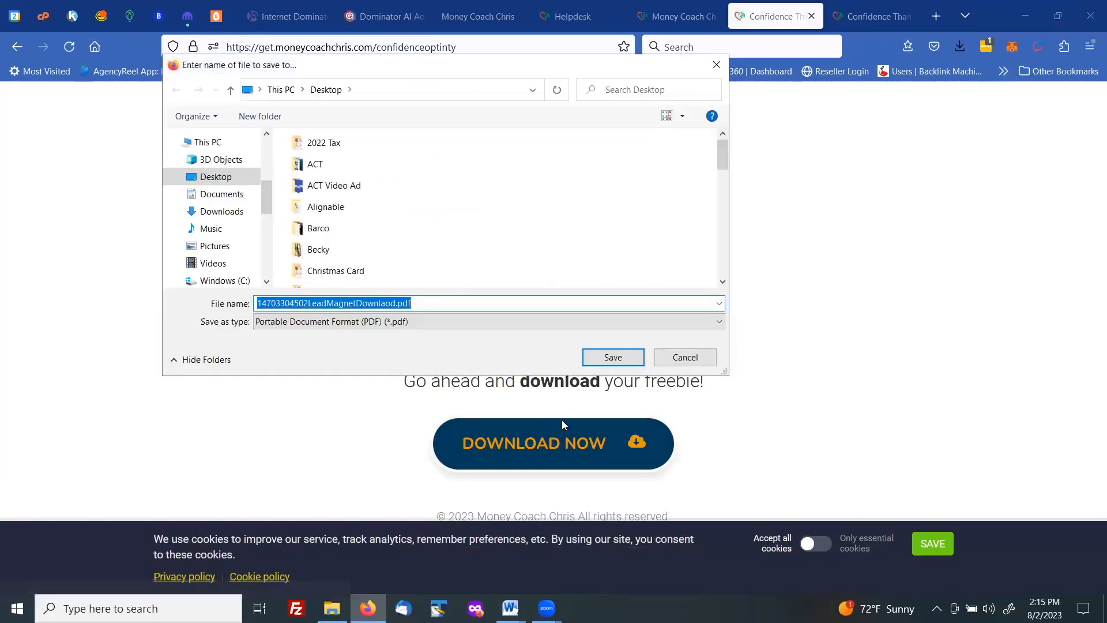
{"action": "left_click", "coordinate": [607, 358]}
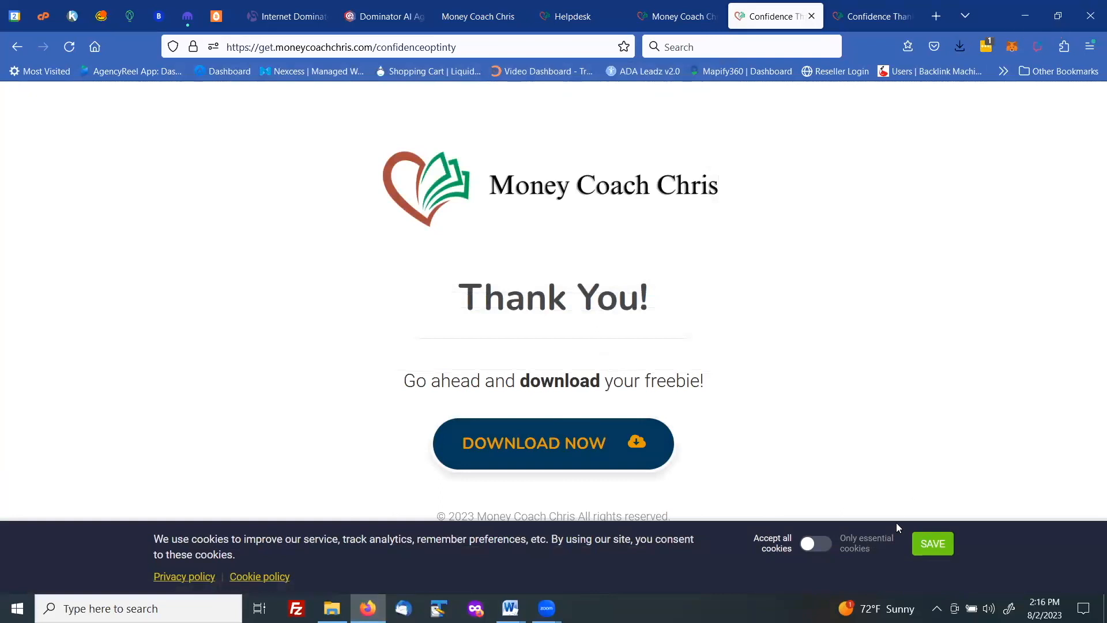
{"action": "left_click", "coordinate": [946, 544]}
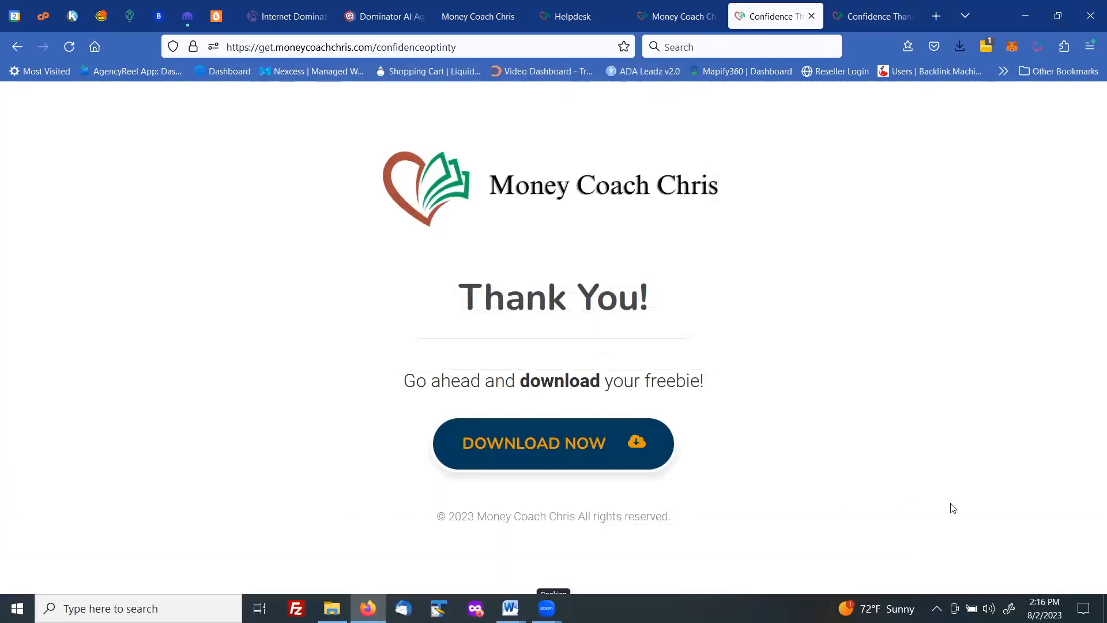
Open the downloaded freebie PDF from the desktop, look through both of its pages and close it.
{"action": "left_click", "coordinate": [1031, 18]}
{"action": "left_click", "coordinate": [1020, 17]}
{"action": "left_click", "coordinate": [1020, 18]}
{"action": "left_click", "coordinate": [1020, 17]}
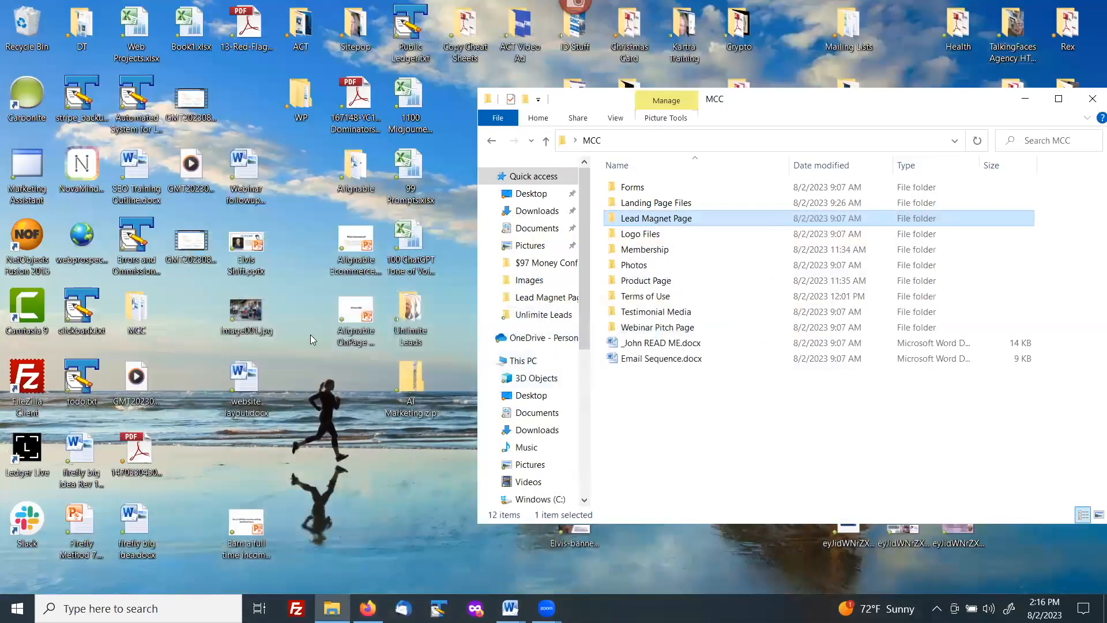
{"action": "double_click", "coordinate": [137, 456]}
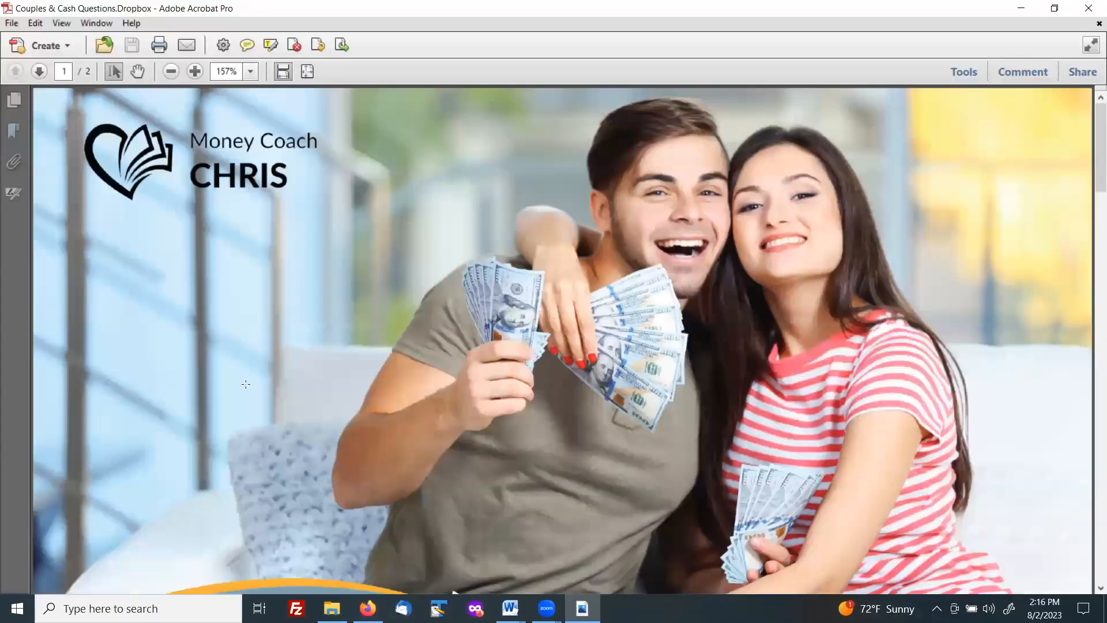
{"action": "scroll", "coordinate": [388, 265], "scroll_direction": "down", "scroll_amount": 15}
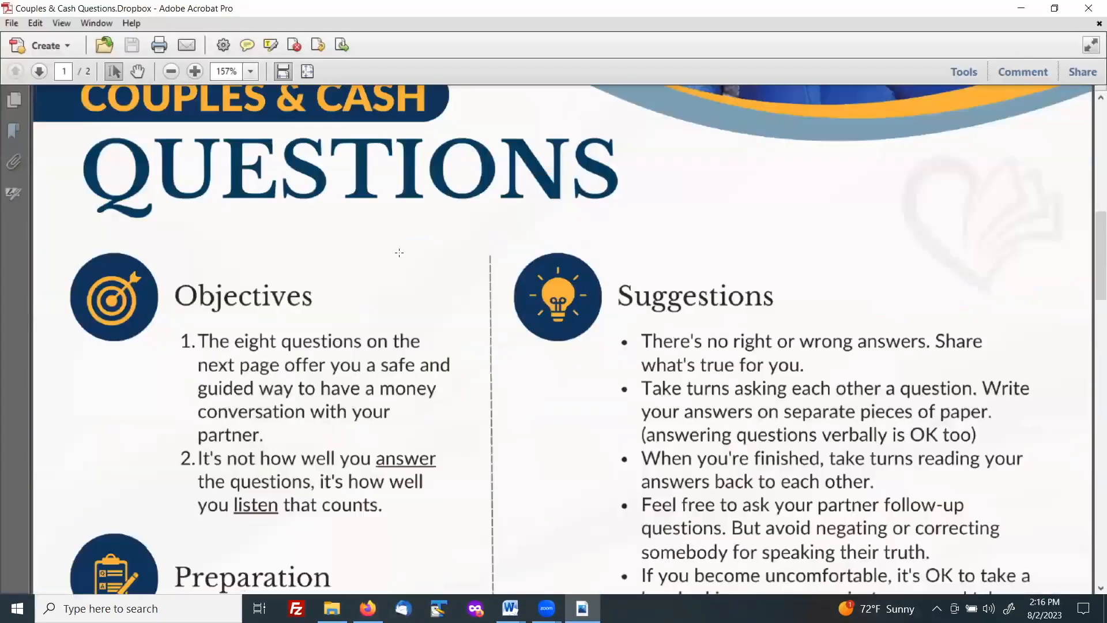
{"action": "scroll", "coordinate": [399, 253], "scroll_direction": "down", "scroll_amount": 10}
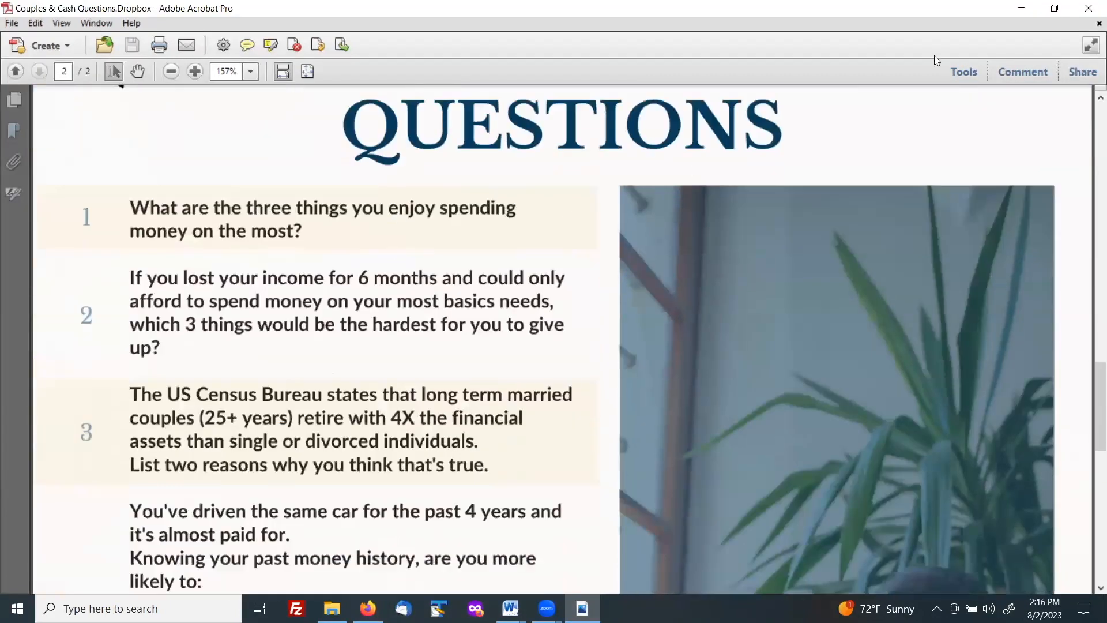
{"action": "left_click", "coordinate": [1089, 9]}
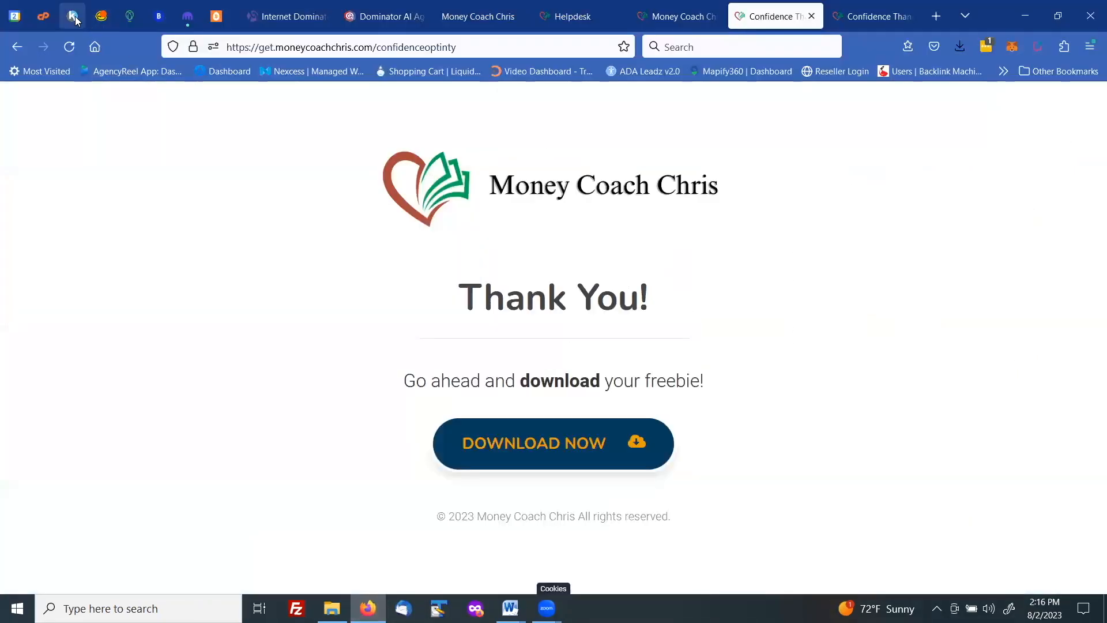
Close the publish dialog of the Confidence Optin page in Kartra and return to the dashboard.
{"action": "left_click", "coordinate": [73, 19]}
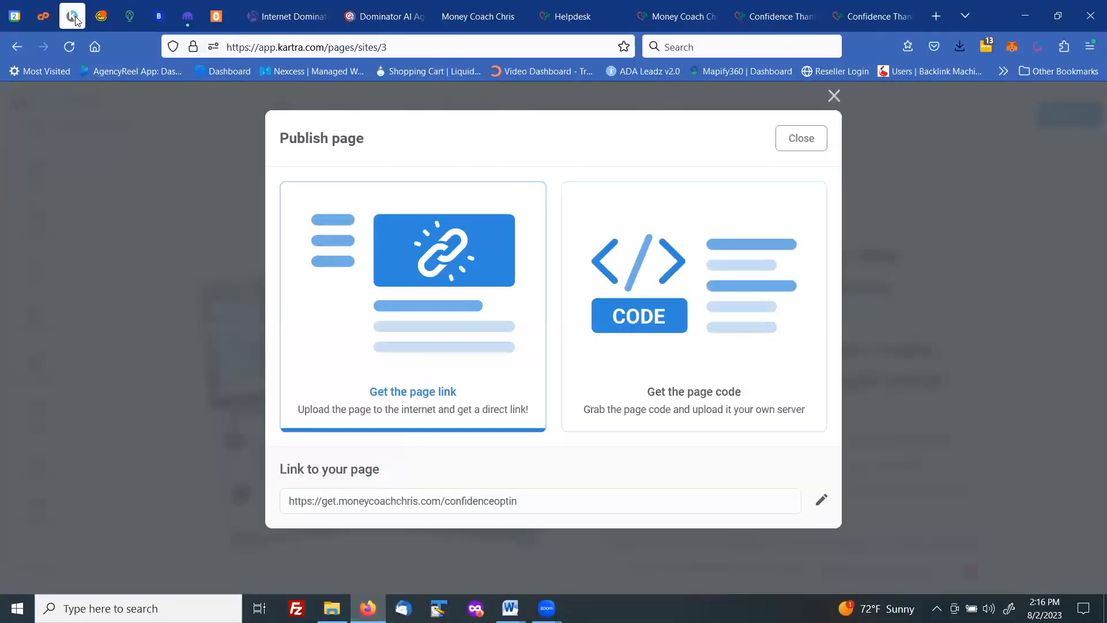
{"action": "left_click", "coordinate": [803, 141]}
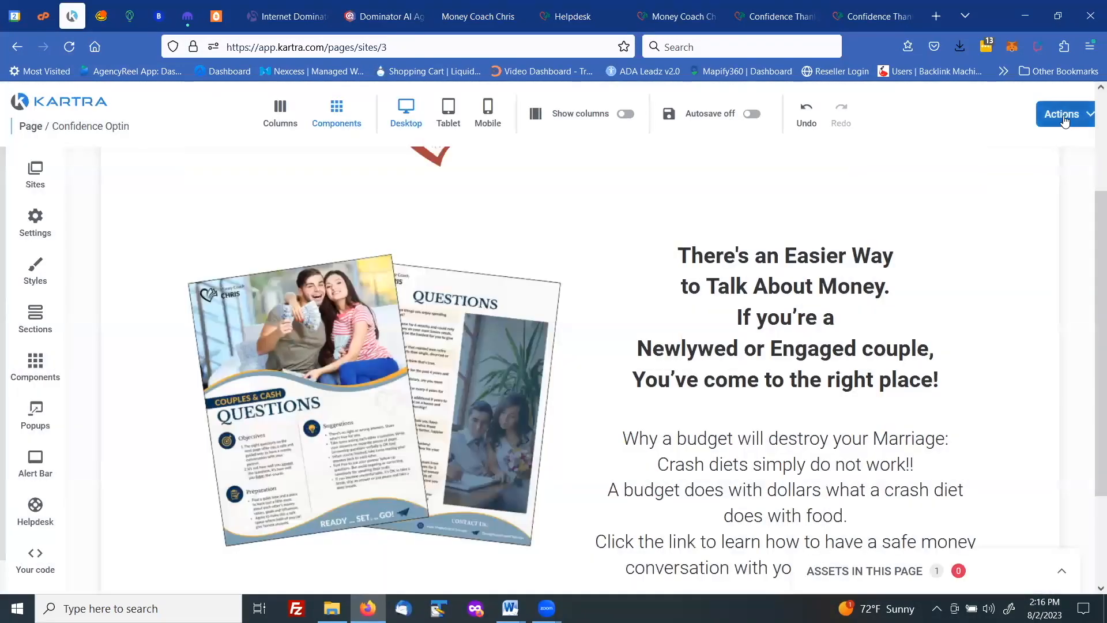
{"action": "left_click", "coordinate": [1064, 120]}
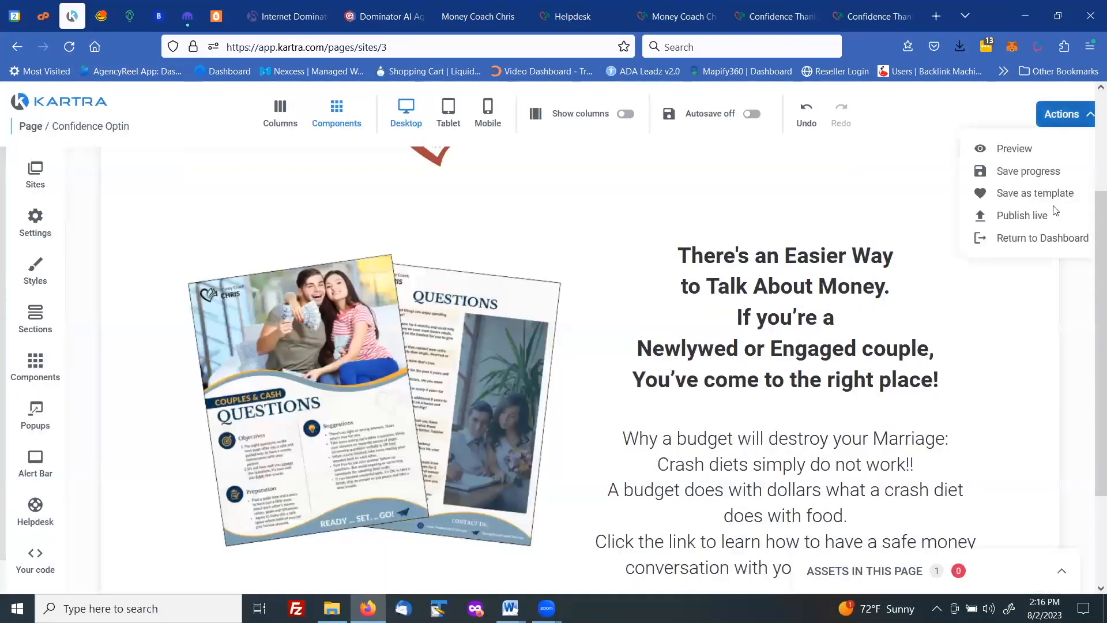
{"action": "left_click", "coordinate": [1043, 237]}
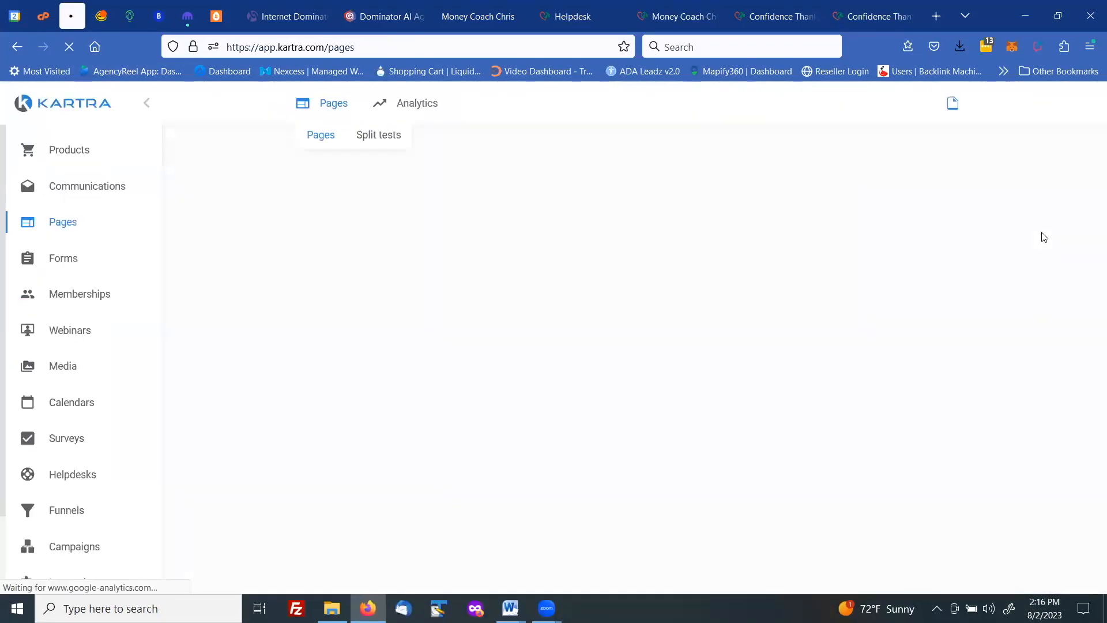
Open the leads list under Communications, check the test lead's lists and tags, and open the lead's profile.
{"action": "left_click", "coordinate": [91, 190]}
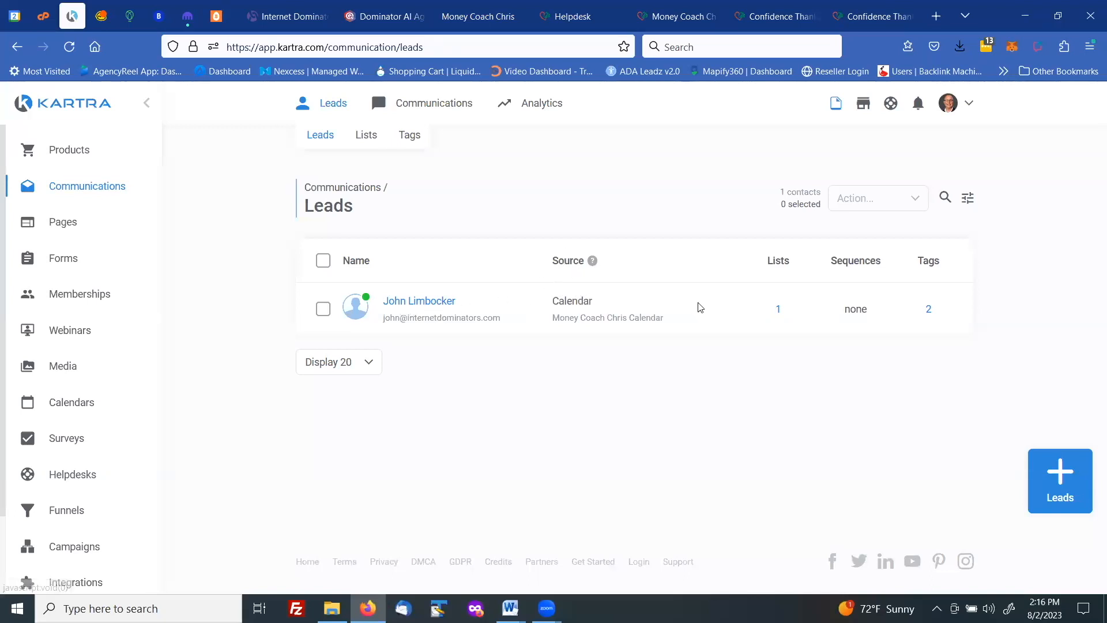
{"action": "mouse_move", "coordinate": [780, 311]}
{"action": "mouse_move", "coordinate": [929, 310]}
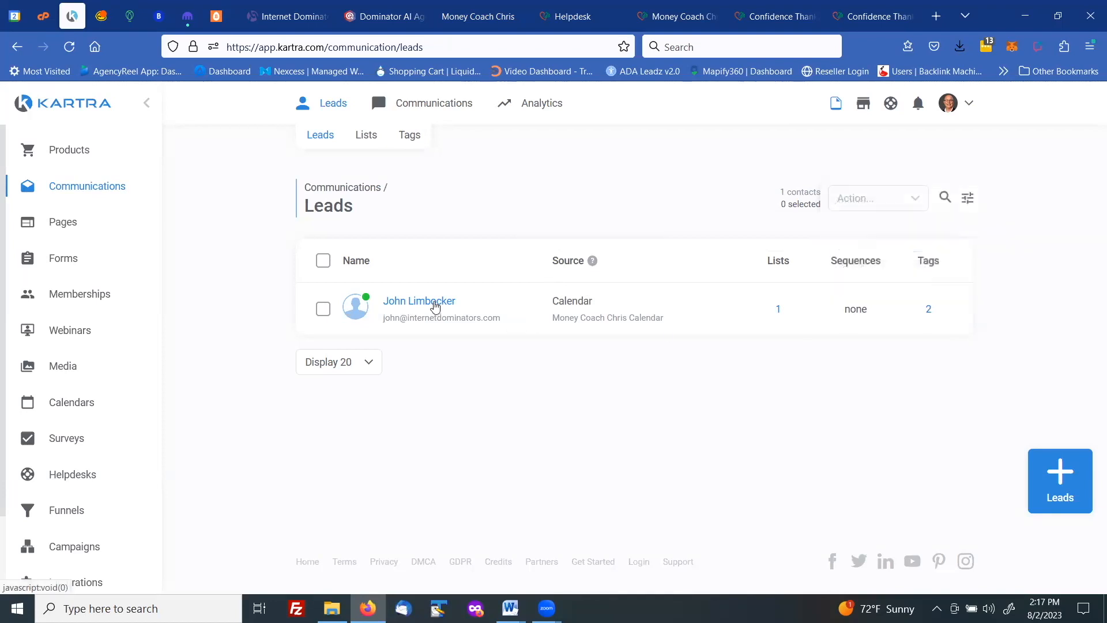
{"action": "left_click", "coordinate": [433, 305]}
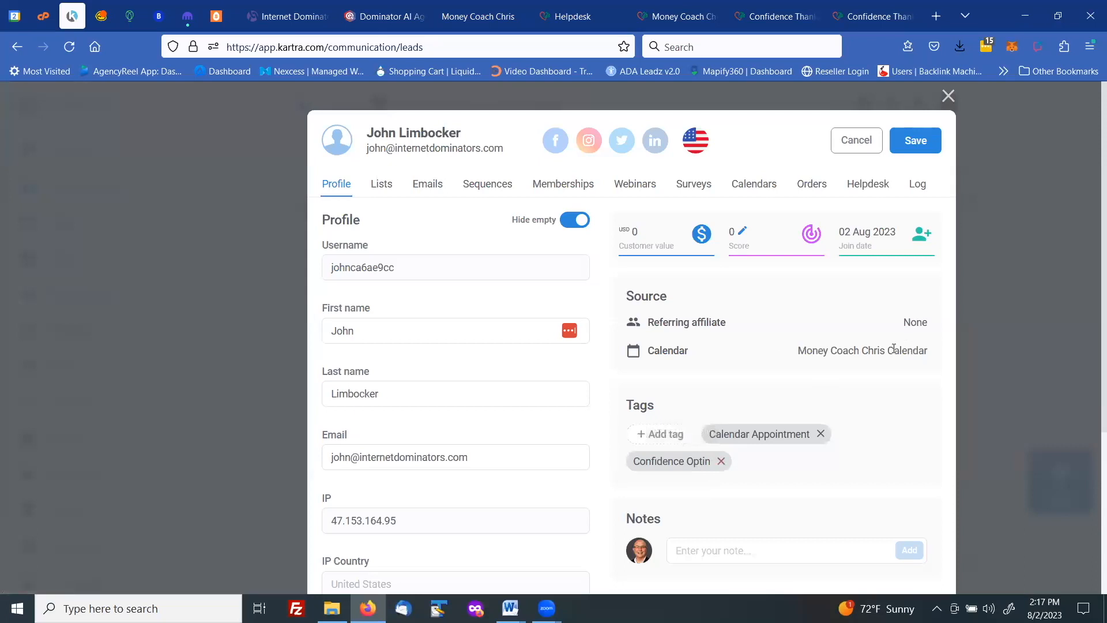
Review the test lead's orders and memberships, and examine the activity log for the form completion, assigned tag and sent e-mail.
{"action": "left_click", "coordinate": [816, 186]}
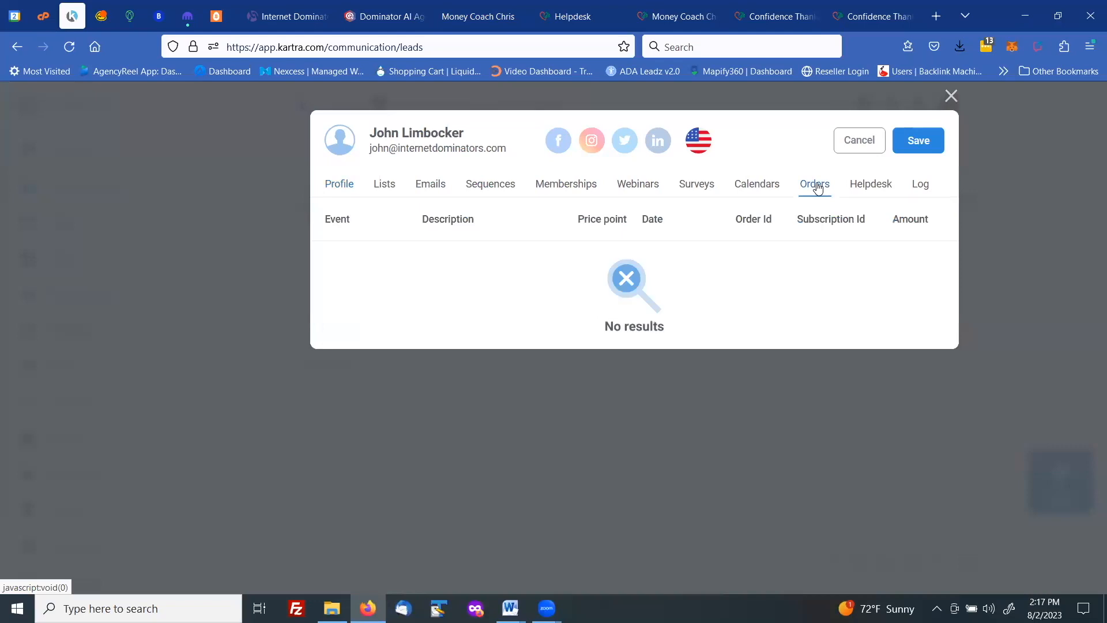
{"action": "left_click", "coordinate": [562, 191]}
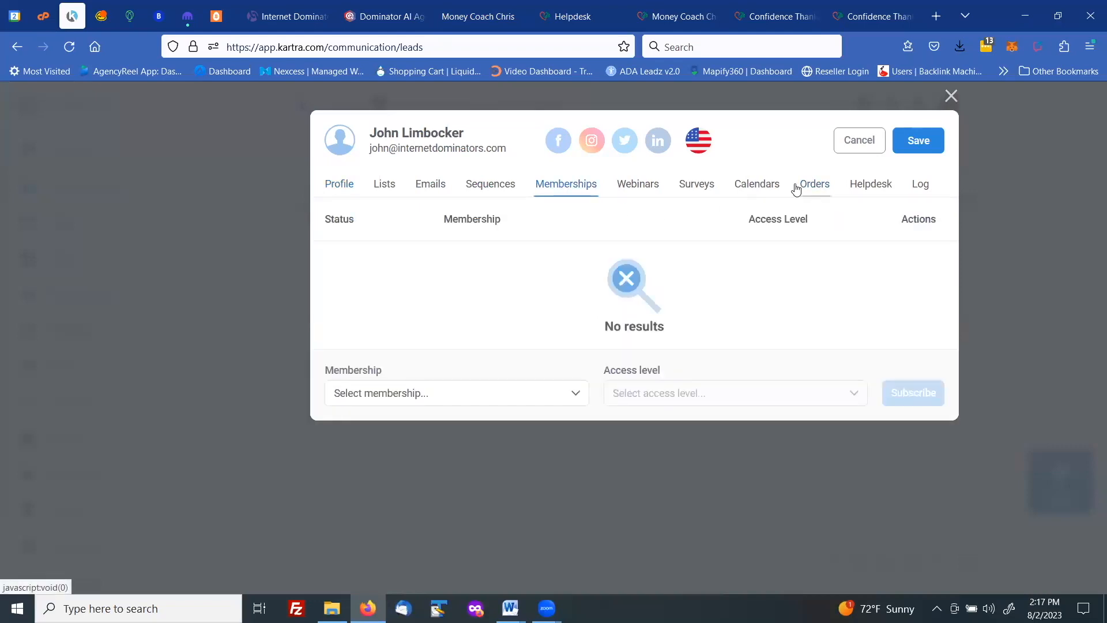
{"action": "left_click", "coordinate": [925, 188]}
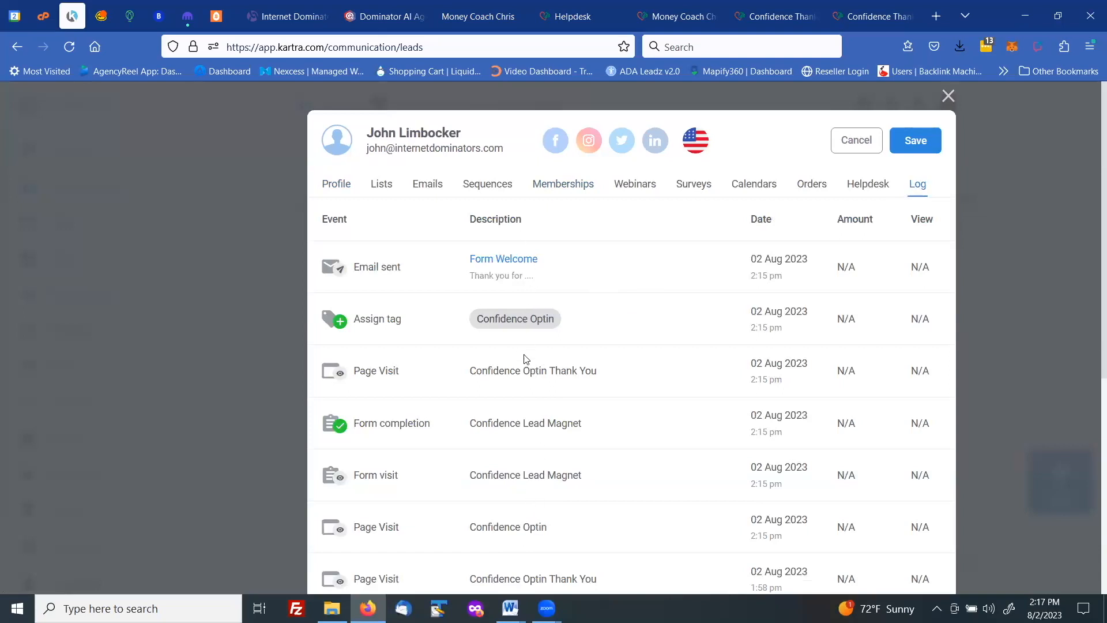
{"action": "scroll", "coordinate": [527, 402], "scroll_direction": "down", "scroll_amount": 1}
{"action": "scroll", "coordinate": [527, 406], "scroll_direction": "down", "scroll_amount": 6}
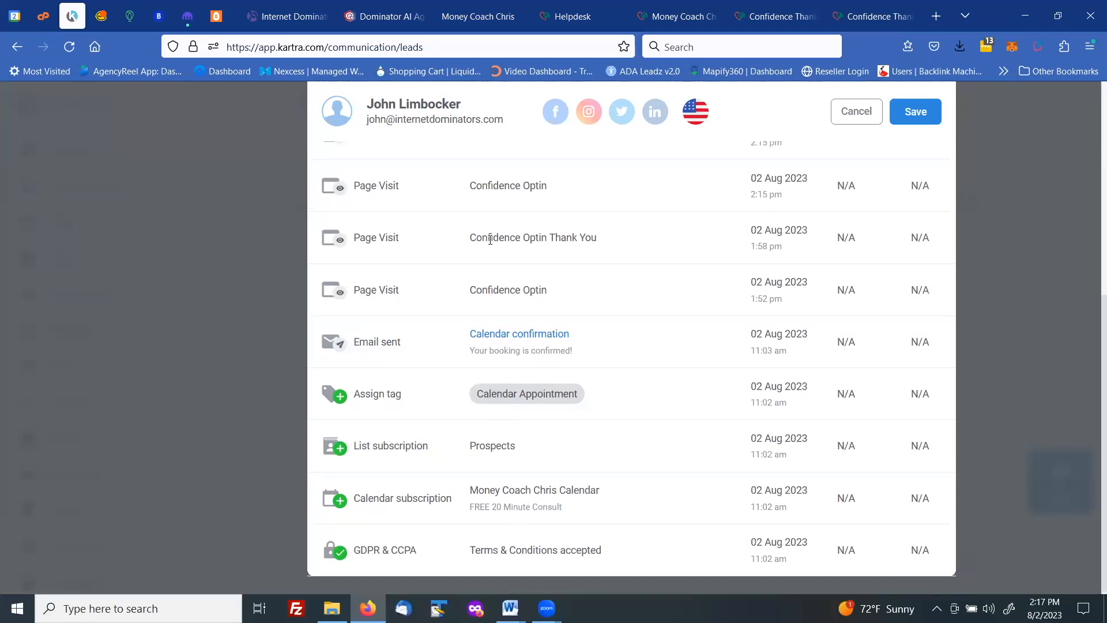
{"action": "scroll", "coordinate": [490, 239], "scroll_direction": "up", "scroll_amount": 2}
{"action": "scroll", "coordinate": [490, 242], "scroll_direction": "up", "scroll_amount": 3}
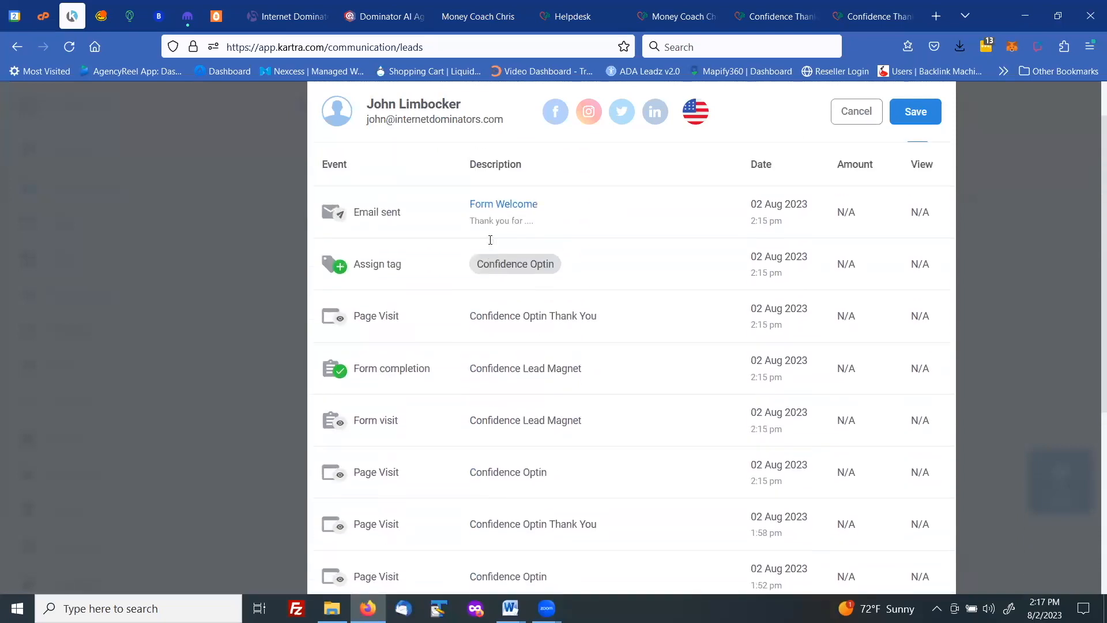
{"action": "scroll", "coordinate": [490, 243], "scroll_direction": "up", "scroll_amount": 1}
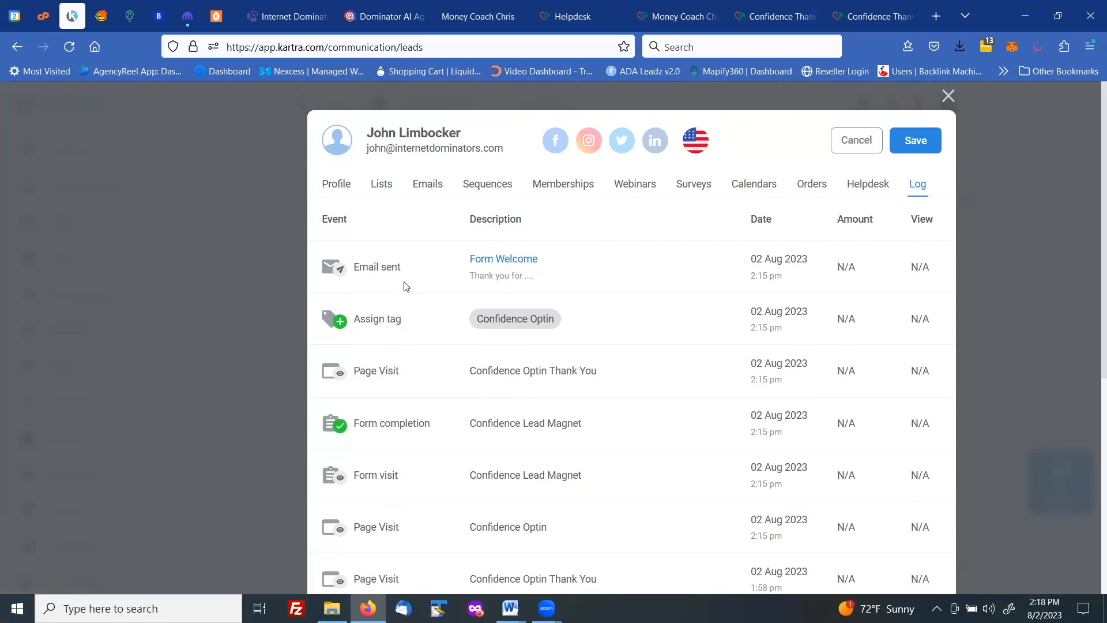
{"action": "scroll", "coordinate": [407, 291], "scroll_direction": "down", "scroll_amount": 2}
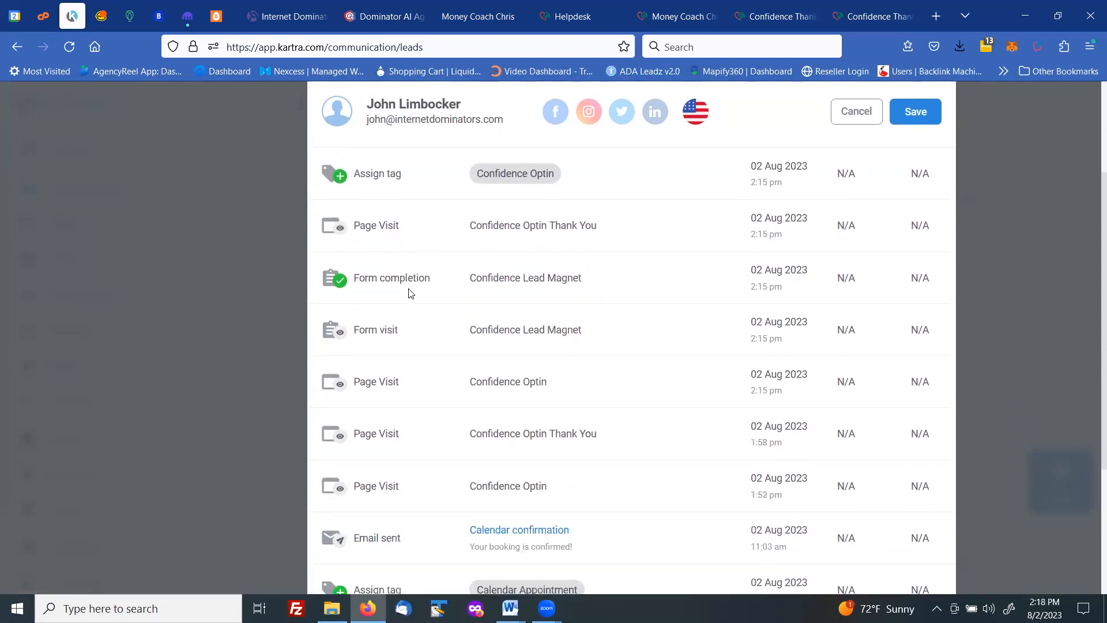
{"action": "scroll", "coordinate": [410, 293], "scroll_direction": "down", "scroll_amount": 1}
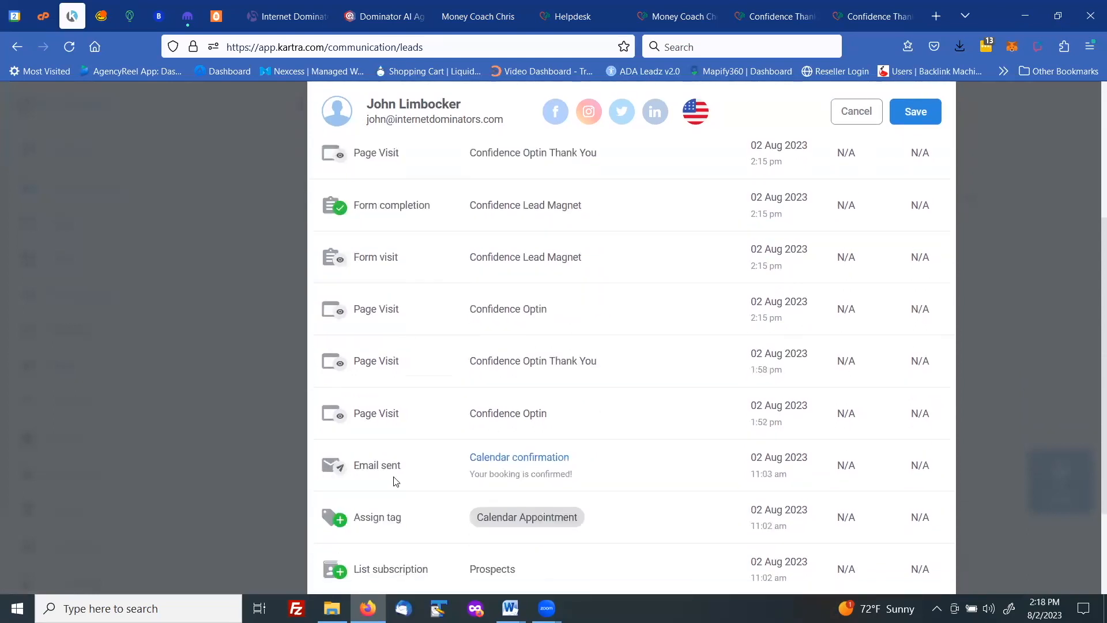
{"action": "scroll", "coordinate": [389, 461], "scroll_direction": "up", "scroll_amount": 3}
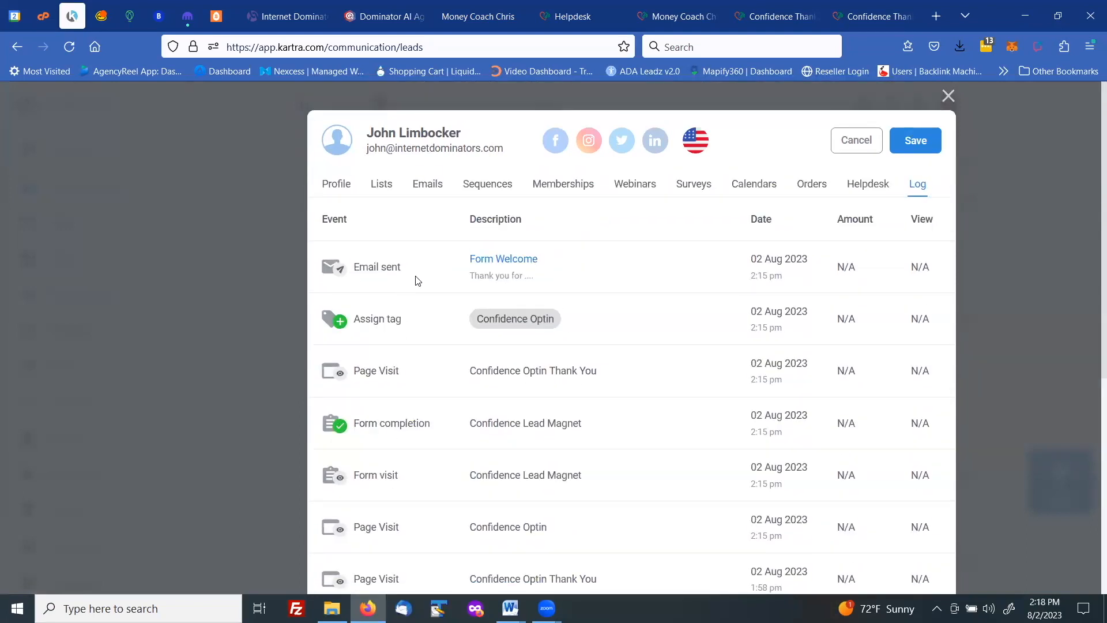
Subscribe the test lead to the Money Confidence membership with the Standard access level.
{"action": "left_click", "coordinate": [571, 189]}
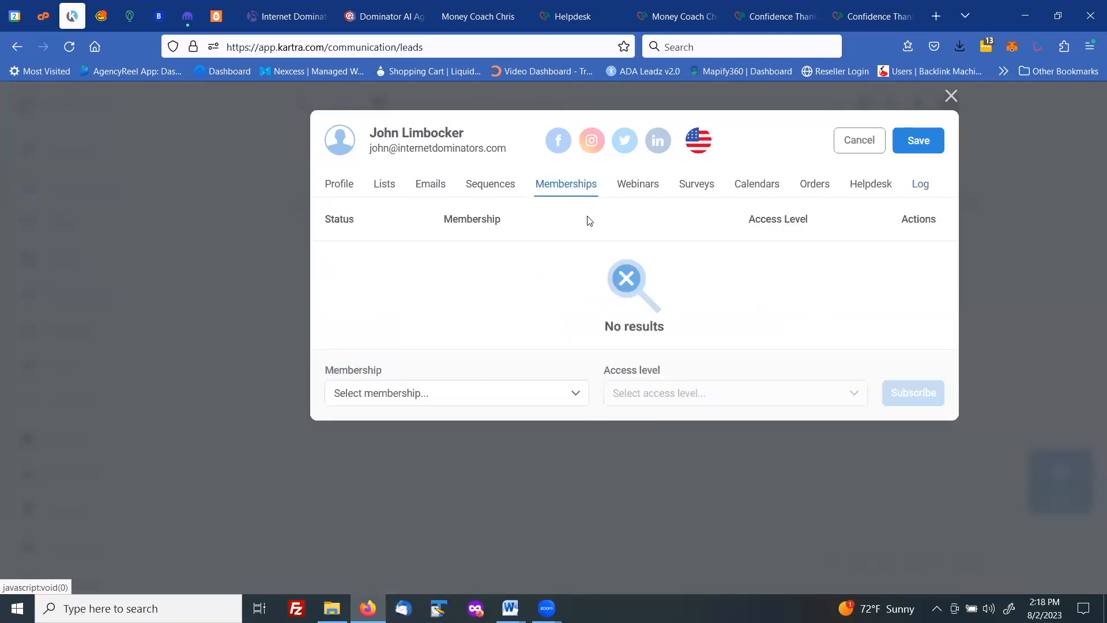
{"action": "left_click", "coordinate": [572, 397]}
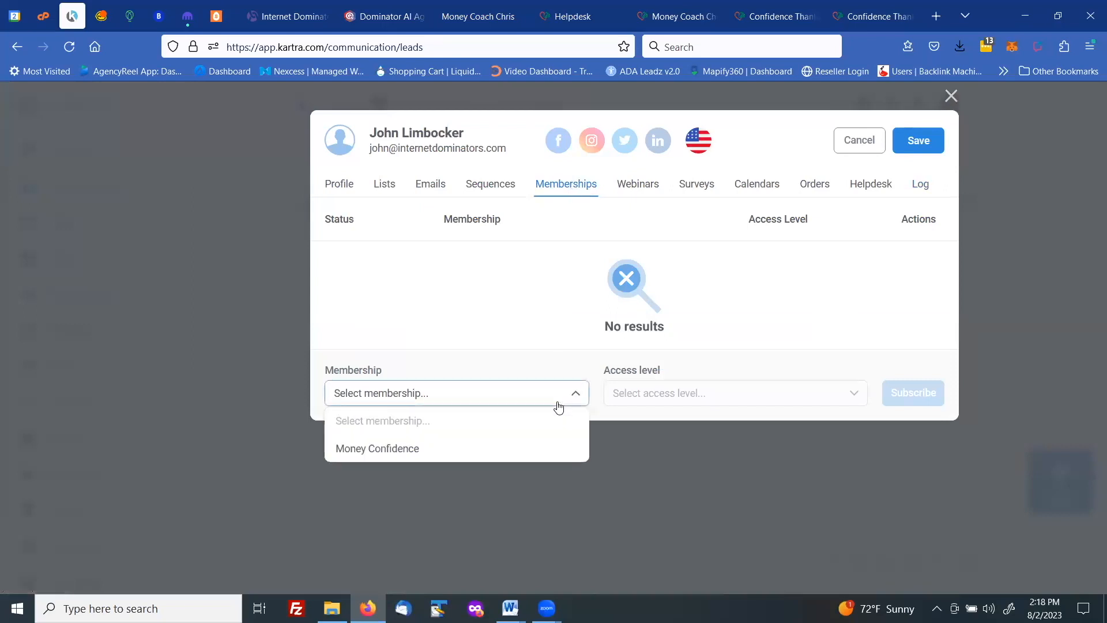
{"action": "left_click", "coordinate": [403, 447]}
{"action": "left_click", "coordinate": [643, 394]}
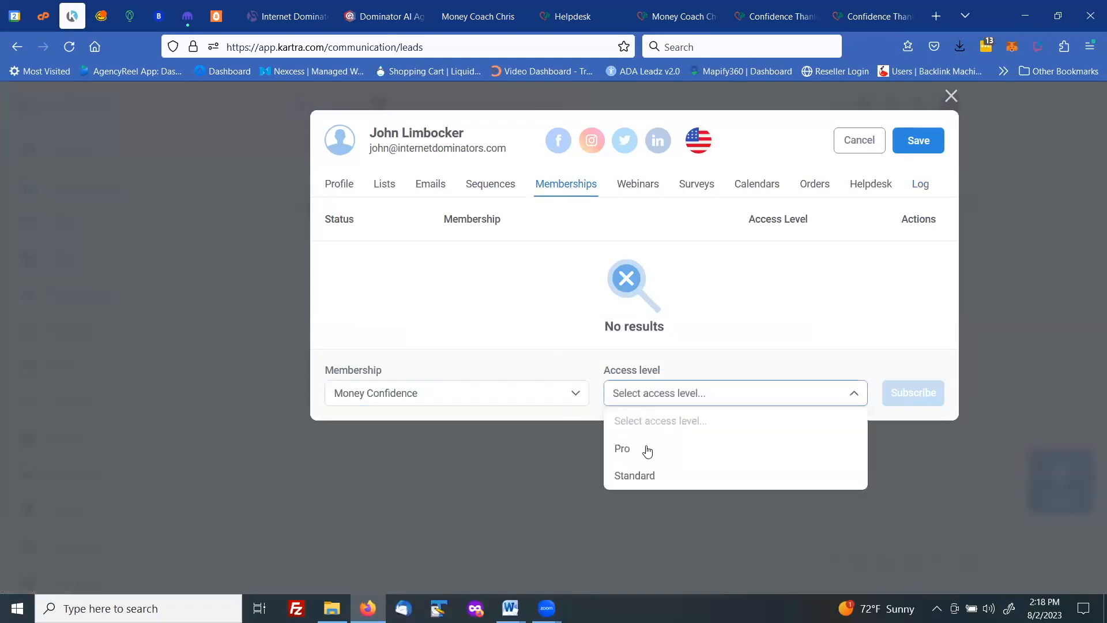
{"action": "left_click", "coordinate": [634, 475]}
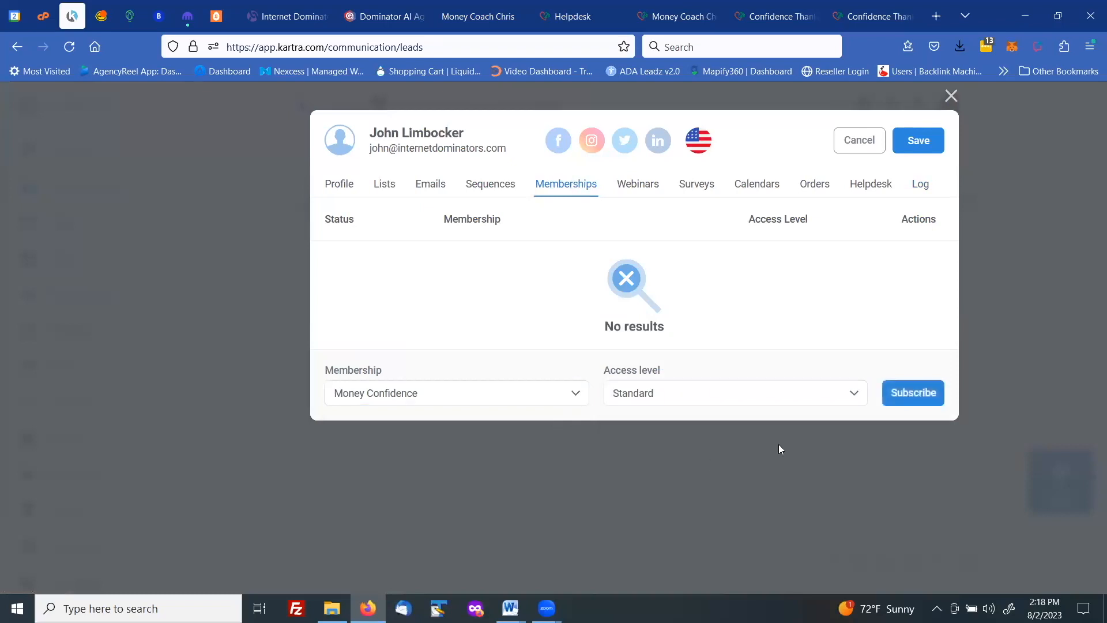
{"action": "left_click", "coordinate": [913, 394]}
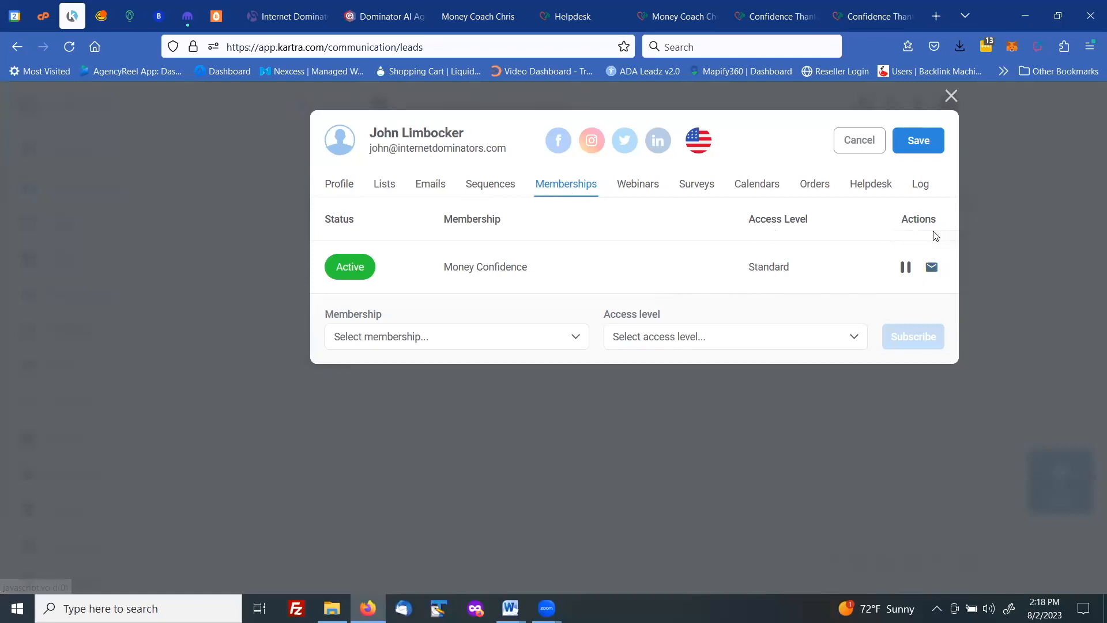
{"action": "left_click", "coordinate": [932, 267]}
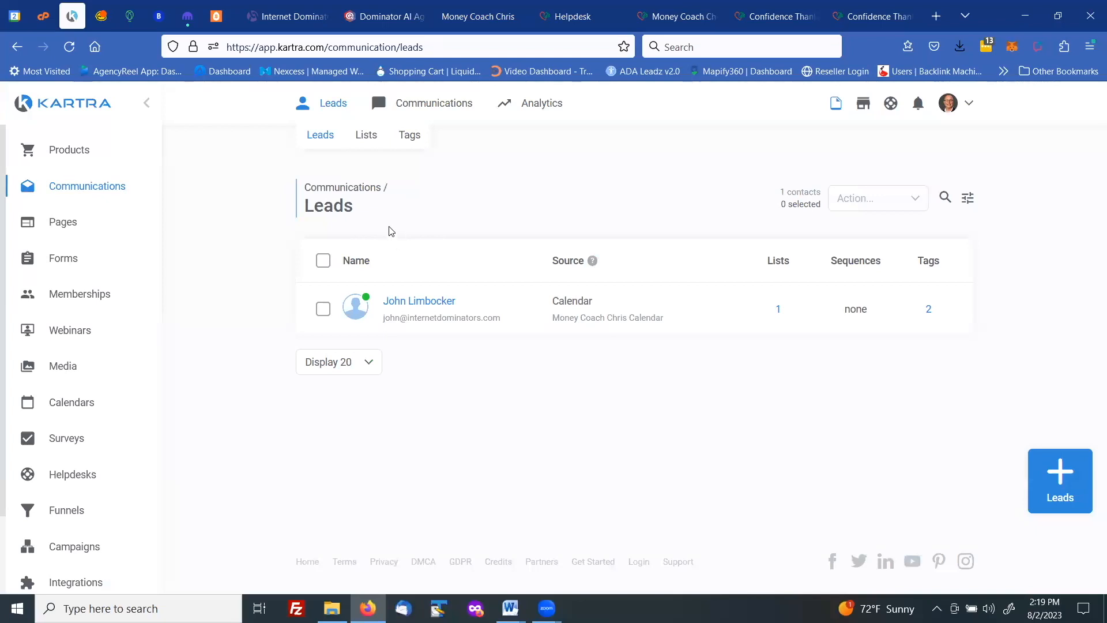
Check the contact lists, view the leads in the Prospects list, and review how many leads carry each tag.
{"action": "left_click", "coordinate": [365, 136]}
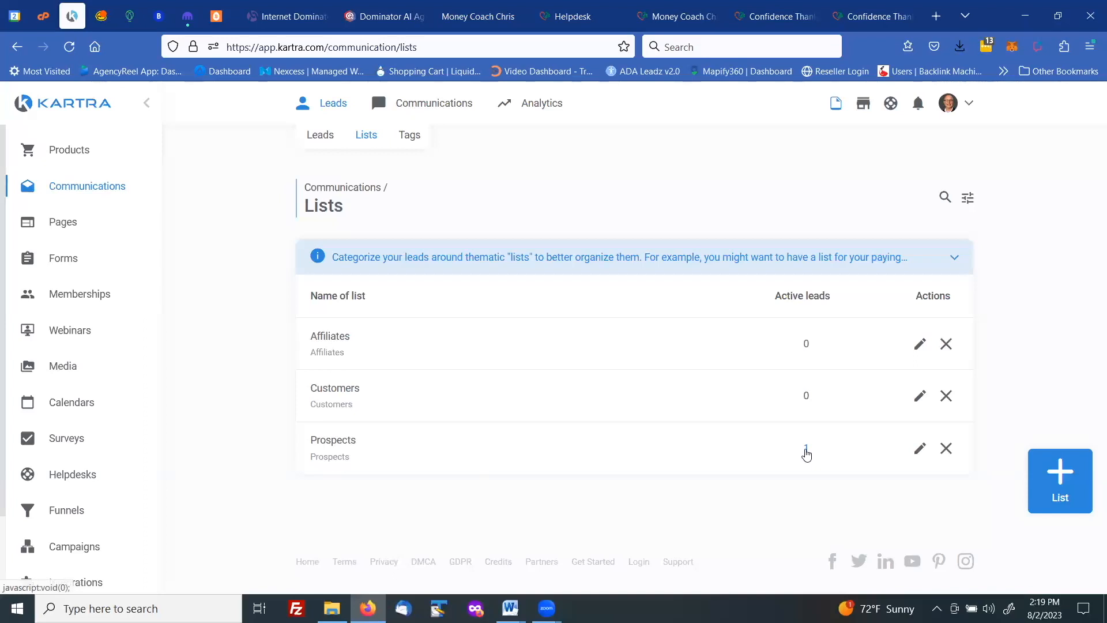
{"action": "left_click", "coordinate": [805, 451]}
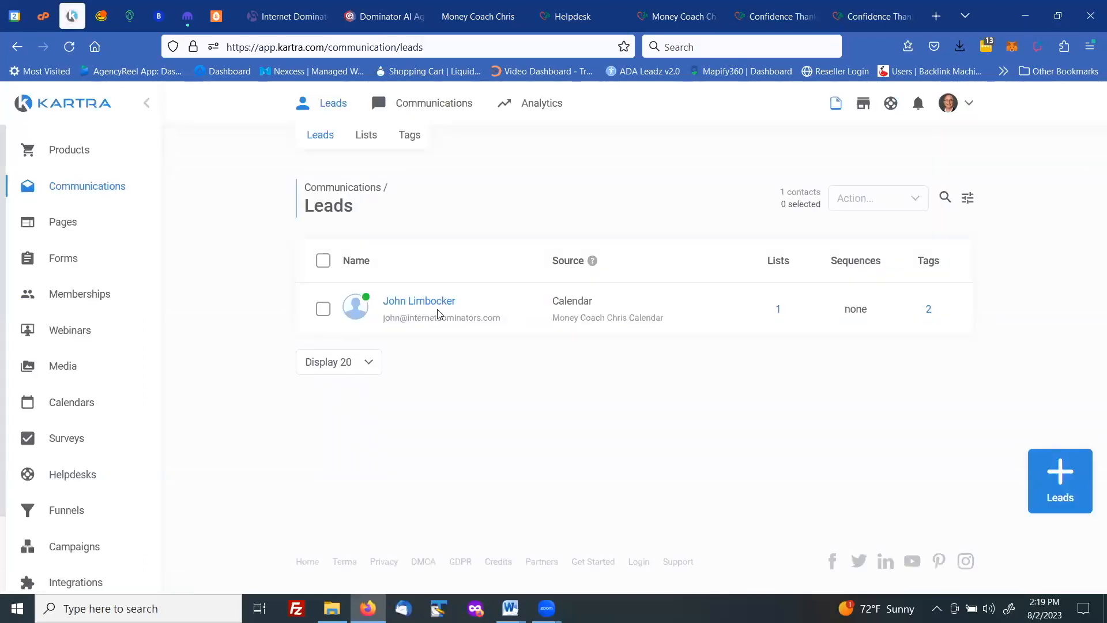
{"action": "left_click", "coordinate": [415, 139]}
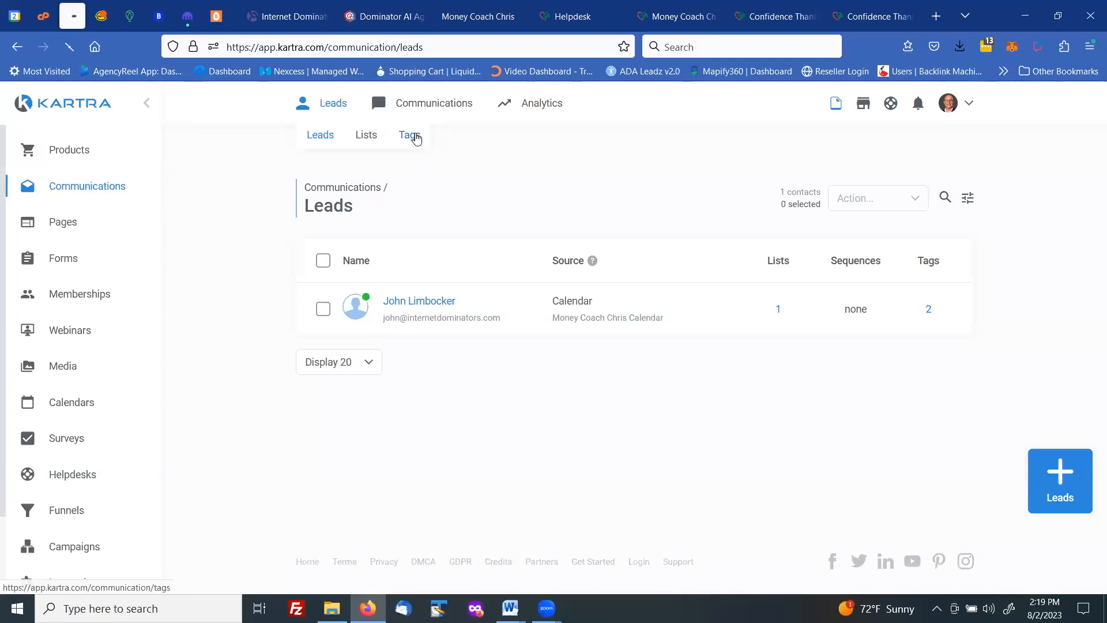
{"action": "scroll", "coordinate": [469, 249], "scroll_direction": "down", "scroll_amount": 3}
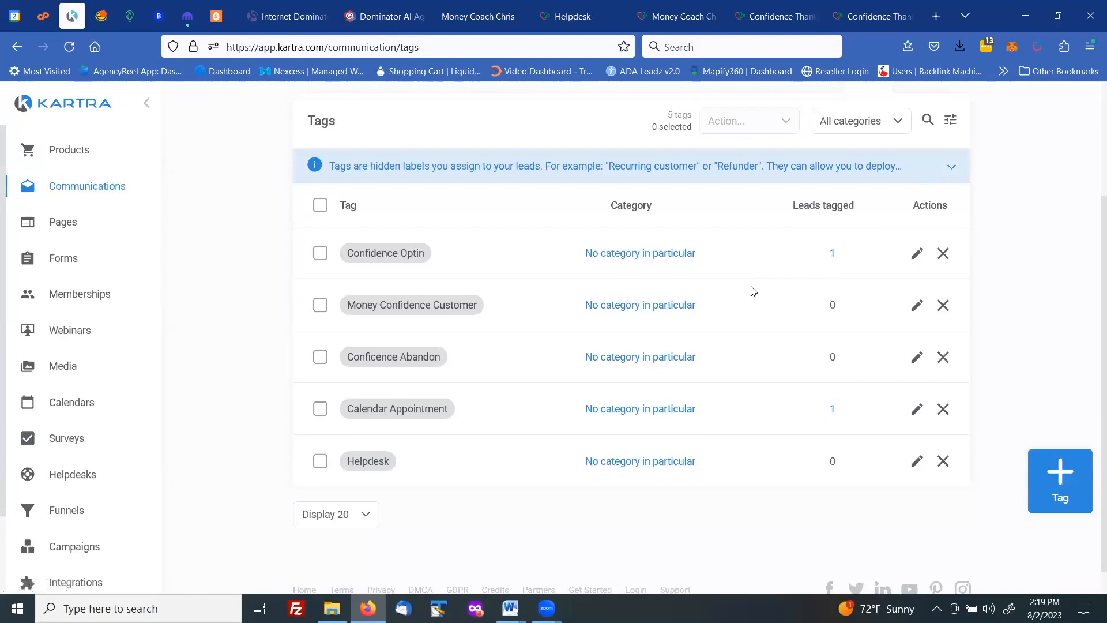
{"action": "scroll", "coordinate": [751, 291], "scroll_direction": "up", "scroll_amount": 3}
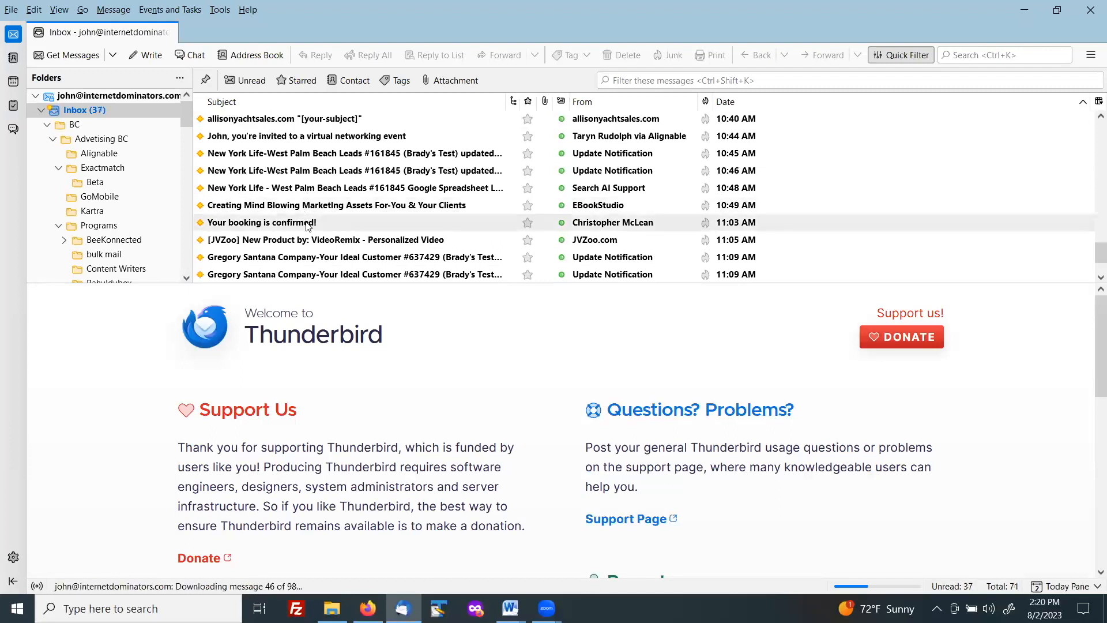
Switch to Thunderbird, read the "Your booking is confirmed!" e-mail and look through the inbox for the newest messages from the Money Coach Chris account.
{"action": "left_click", "coordinate": [308, 224]}
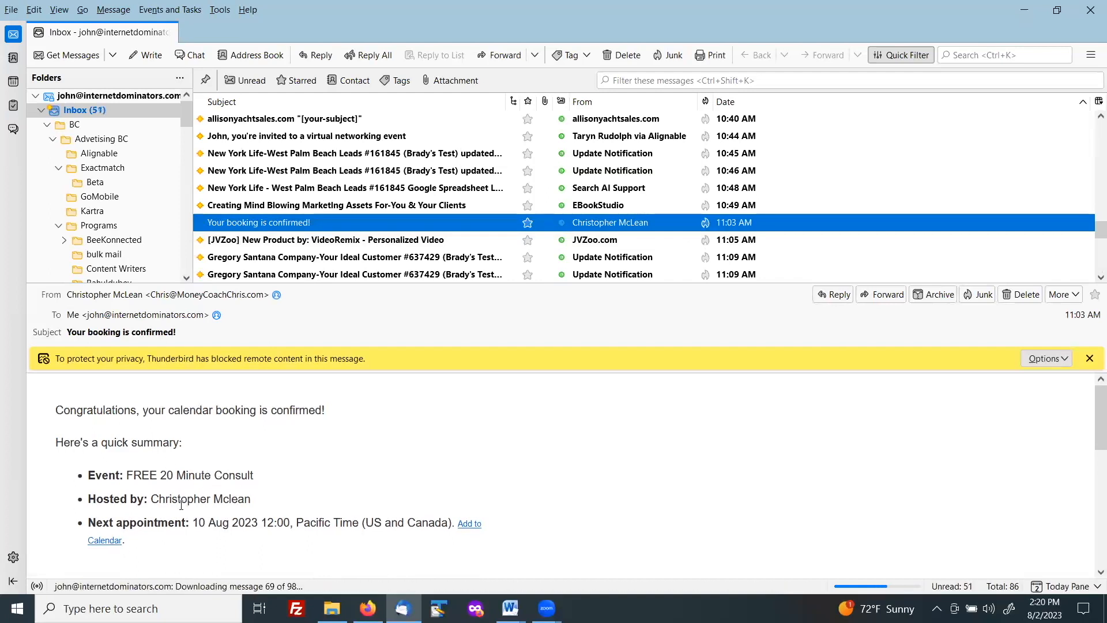
{"action": "scroll", "coordinate": [394, 217], "scroll_direction": "down", "scroll_amount": 3}
{"action": "scroll", "coordinate": [396, 212], "scroll_direction": "down", "scroll_amount": 2}
{"action": "scroll", "coordinate": [396, 211], "scroll_direction": "down", "scroll_amount": 5}
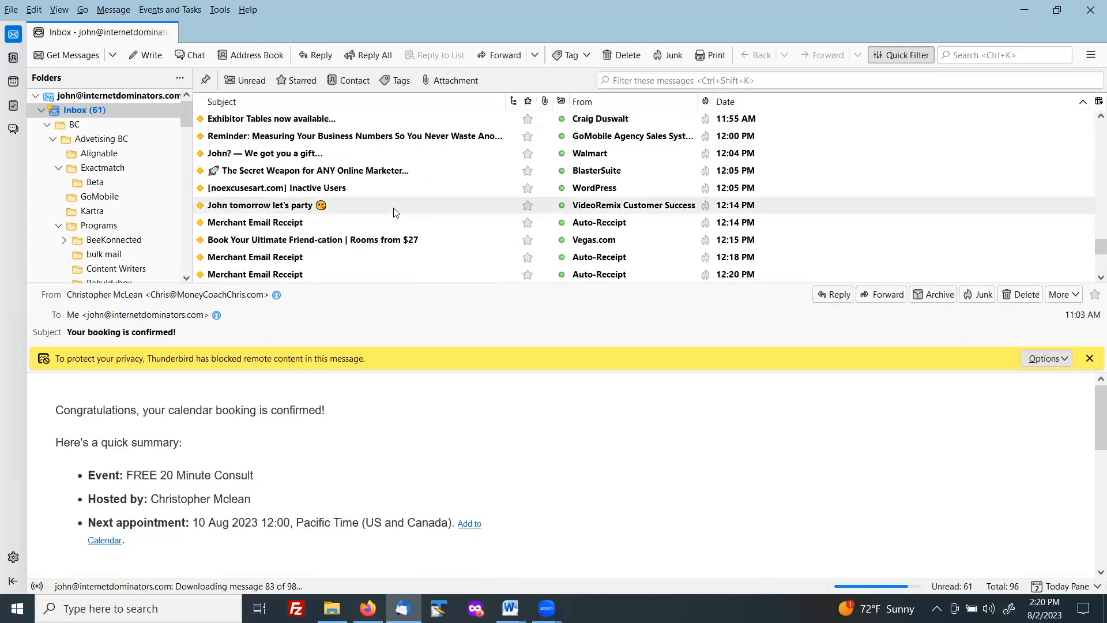
{"action": "scroll", "coordinate": [396, 208], "scroll_direction": "down", "scroll_amount": 2}
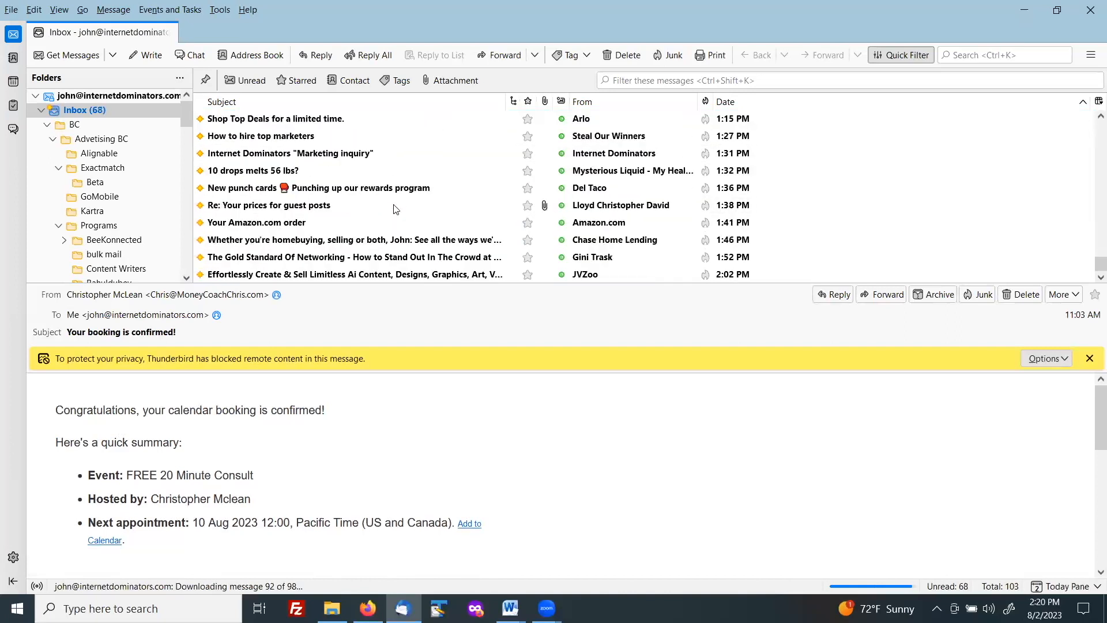
{"action": "scroll", "coordinate": [396, 209], "scroll_direction": "down", "scroll_amount": 1}
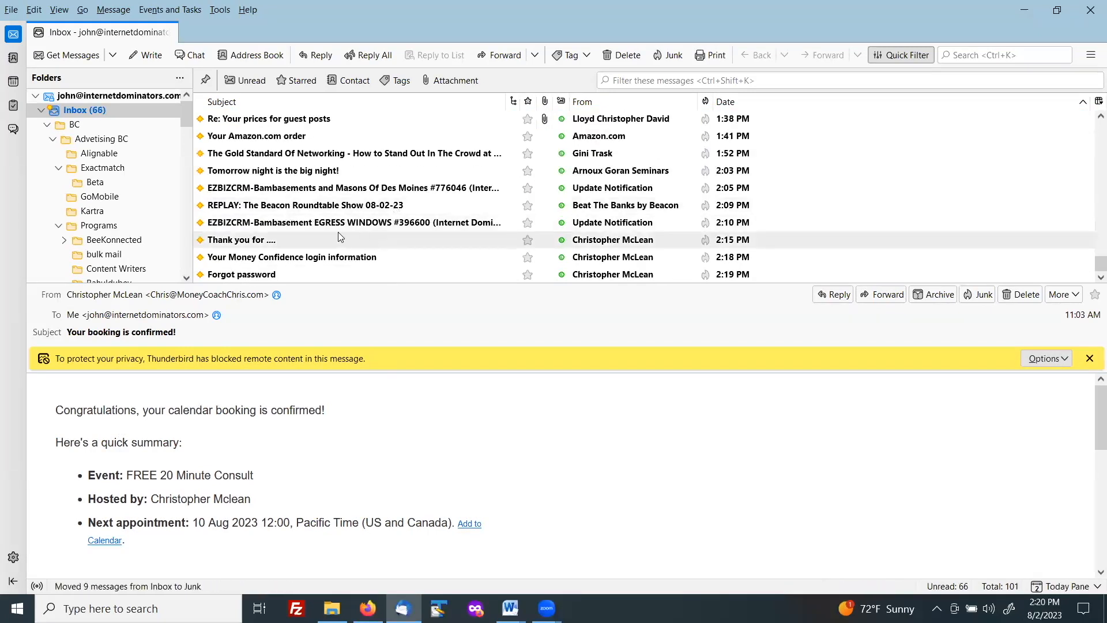
Open the "Thank you for ...." e-mail and test its lead magnet download link to the confidenceoptinty page.
{"action": "left_click", "coordinate": [321, 239]}
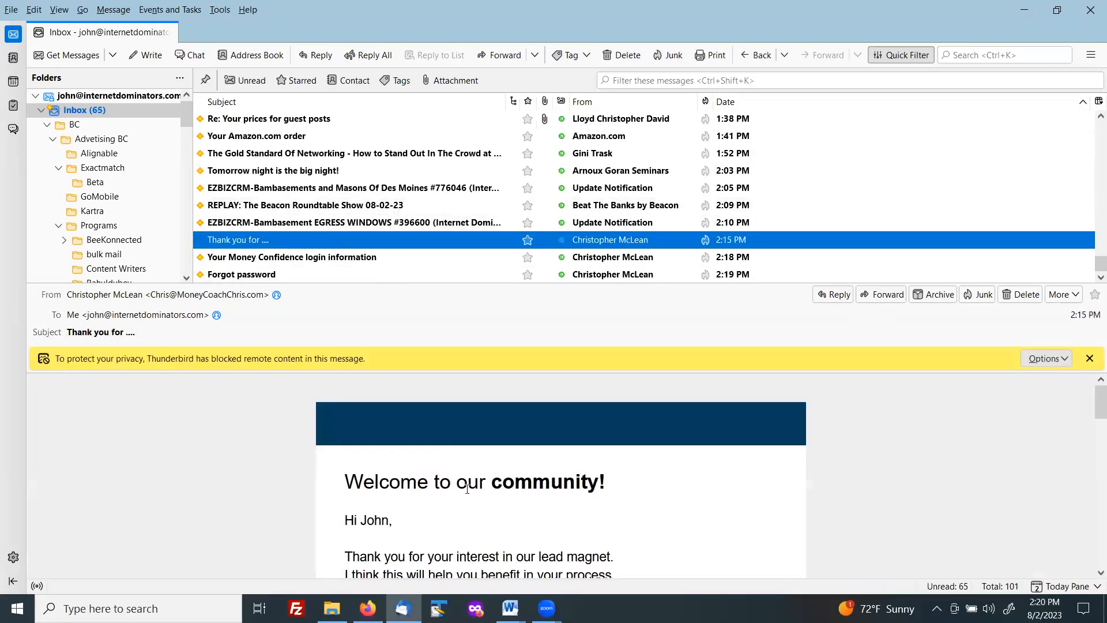
{"action": "scroll", "coordinate": [466, 488], "scroll_direction": "down", "scroll_amount": 3}
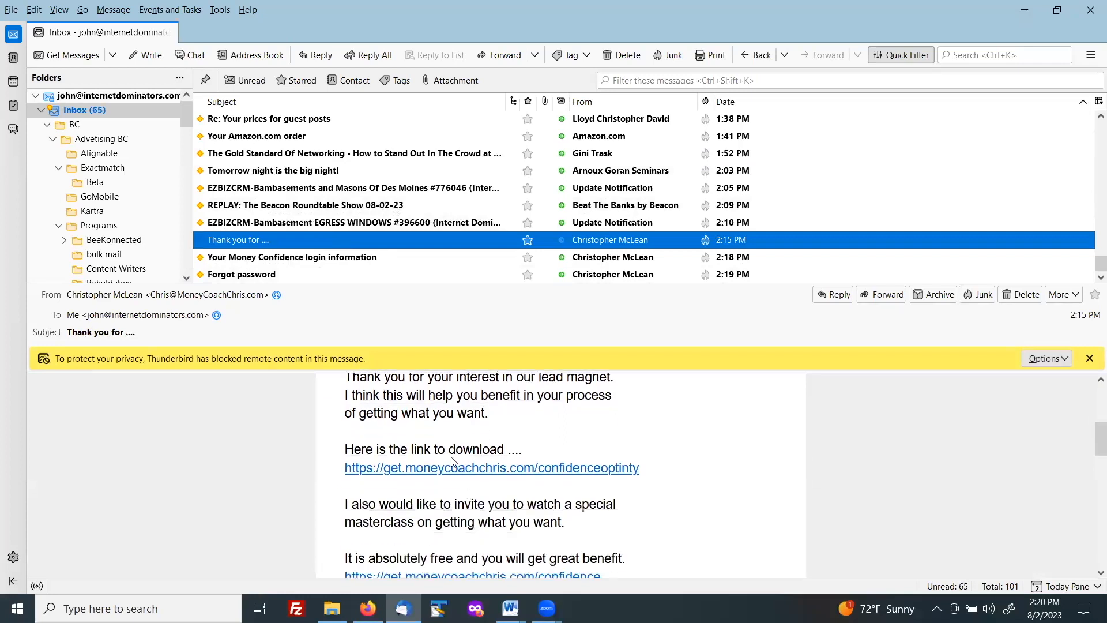
{"action": "left_click", "coordinate": [477, 468]}
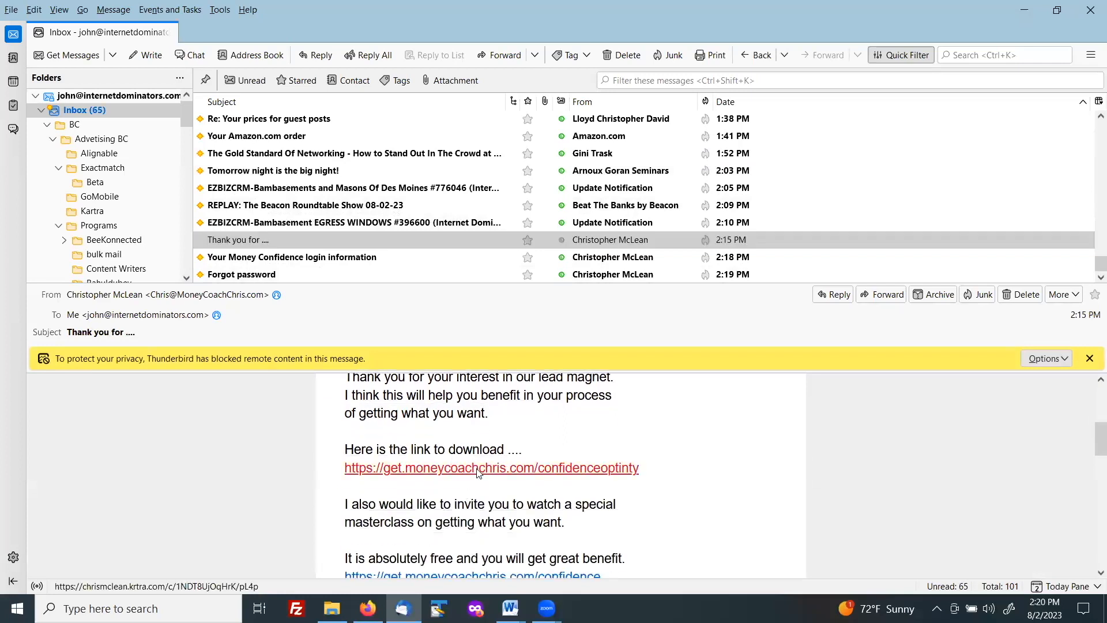
{"action": "left_click", "coordinate": [495, 341]}
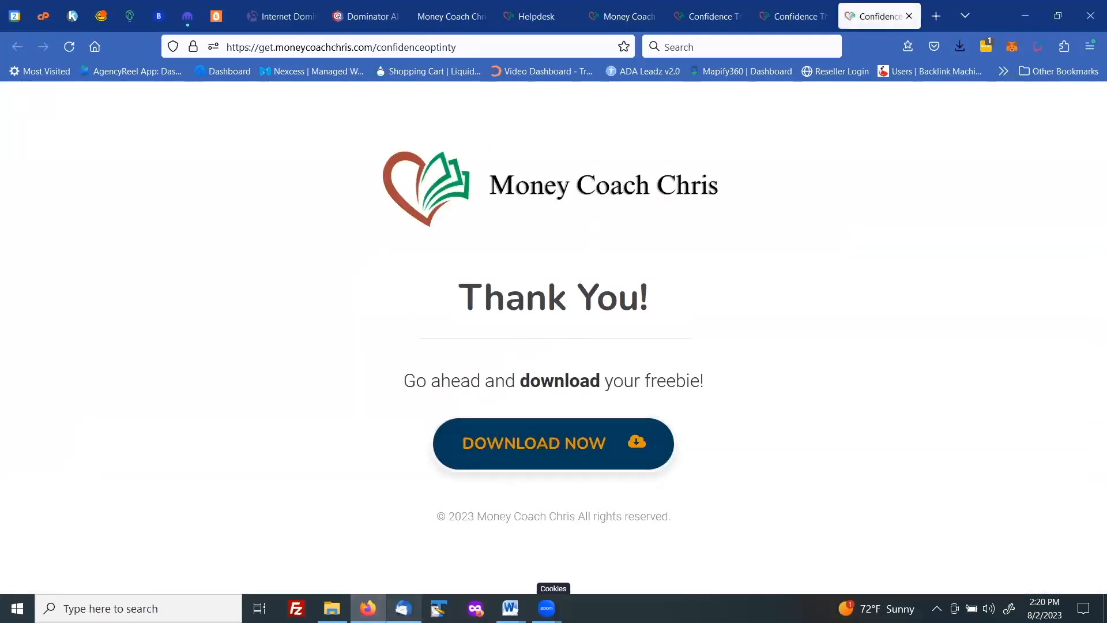
Return to the thank-you e-mail in Thunderbird, test its masterclass link to the confidence page, and go back to the inbox.
{"action": "left_click", "coordinate": [402, 609]}
{"action": "scroll", "coordinate": [458, 480], "scroll_direction": "down", "scroll_amount": 5}
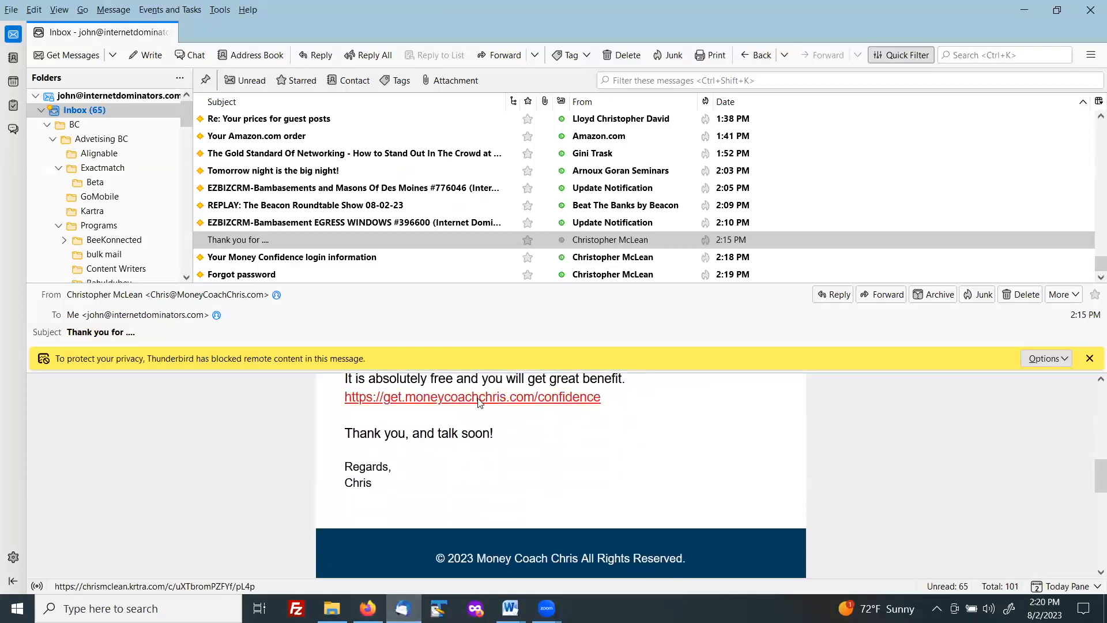
{"action": "left_click", "coordinate": [478, 403]}
{"action": "left_click", "coordinate": [477, 340]}
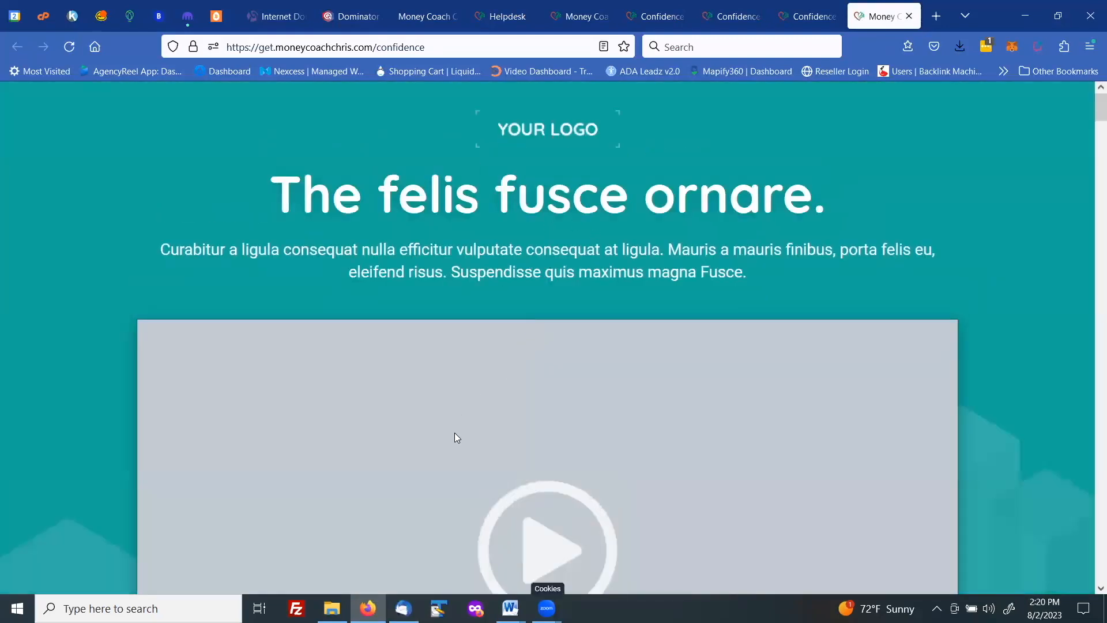
{"action": "left_click", "coordinate": [402, 607]}
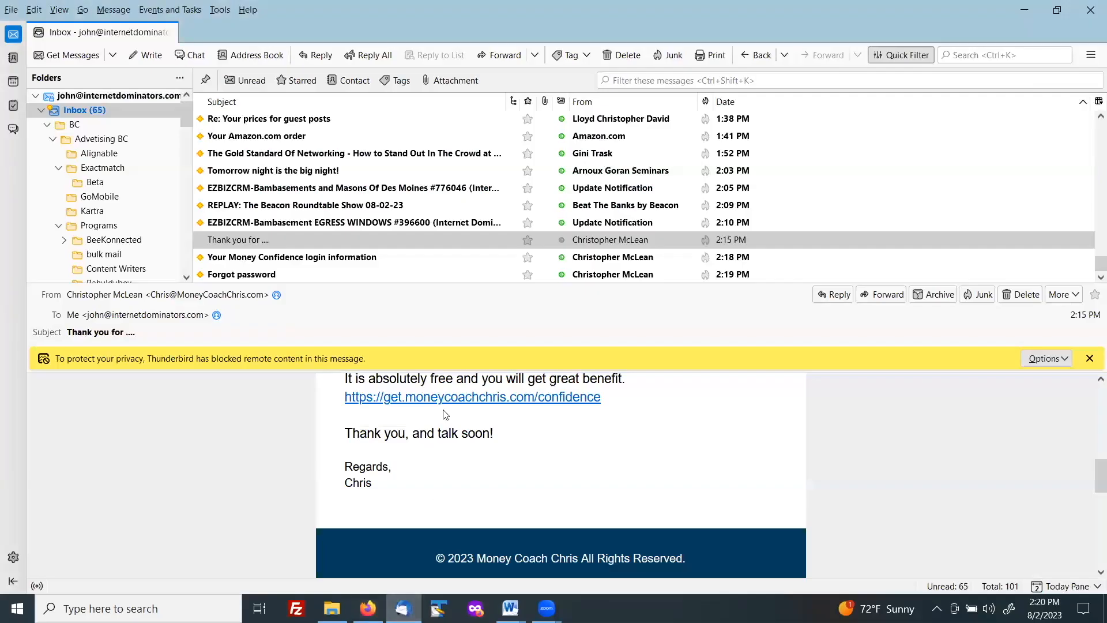
Open the "Your Money Confidence login information" e-mail and examine the login page, e-mail and temporary password it provides.
{"action": "left_click", "coordinate": [321, 259]}
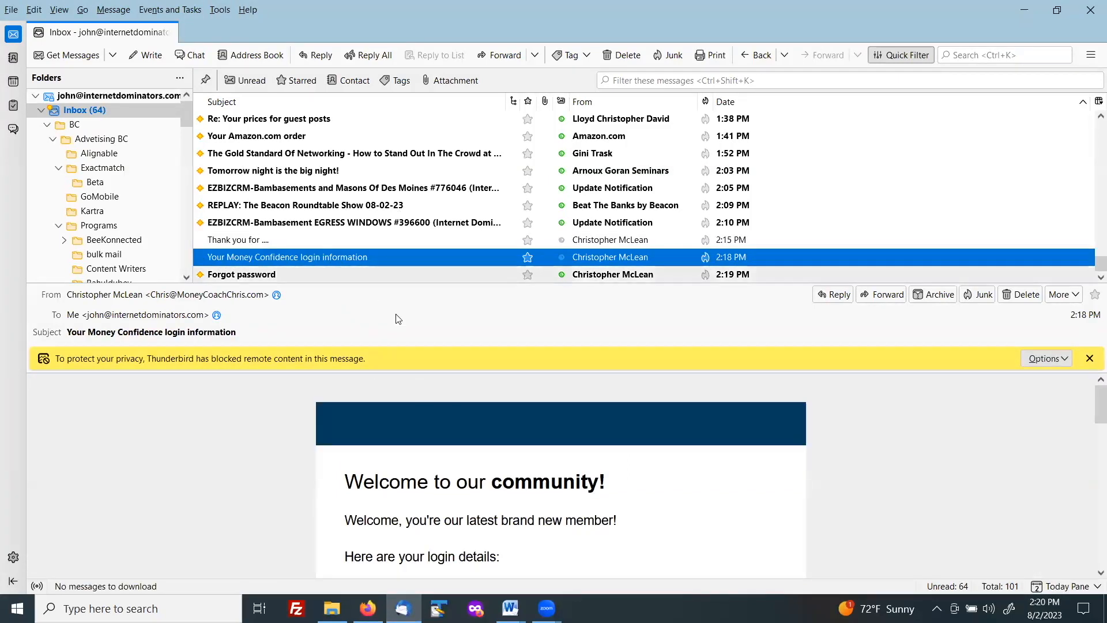
{"action": "scroll", "coordinate": [464, 504], "scroll_direction": "down", "scroll_amount": 2}
{"action": "scroll", "coordinate": [466, 503], "scroll_direction": "down", "scroll_amount": 2}
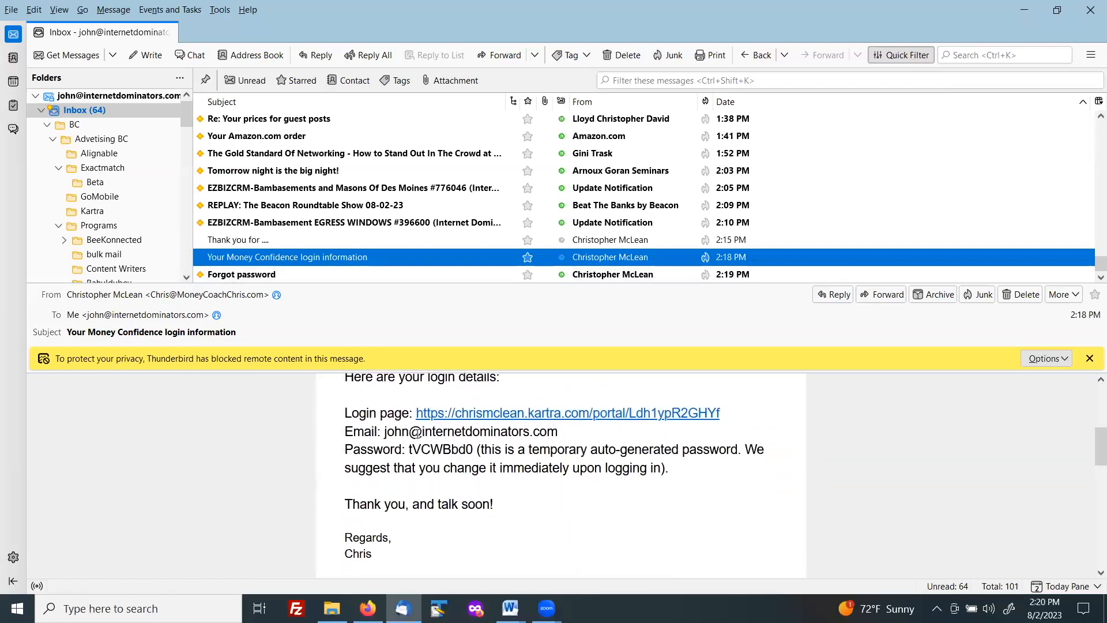
{"action": "left_click_drag", "start_coordinate": [409, 450], "coordinate": [472, 449]}
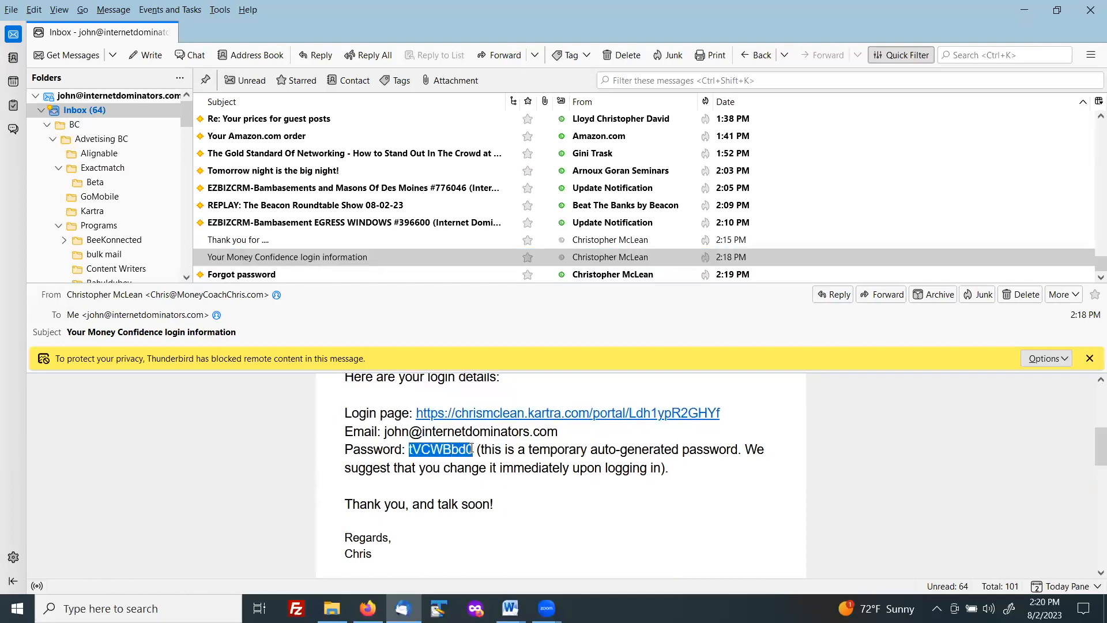
Open the "Forgot password" e-mail and copy the membership portal password from it.
{"action": "left_click", "coordinate": [278, 275]}
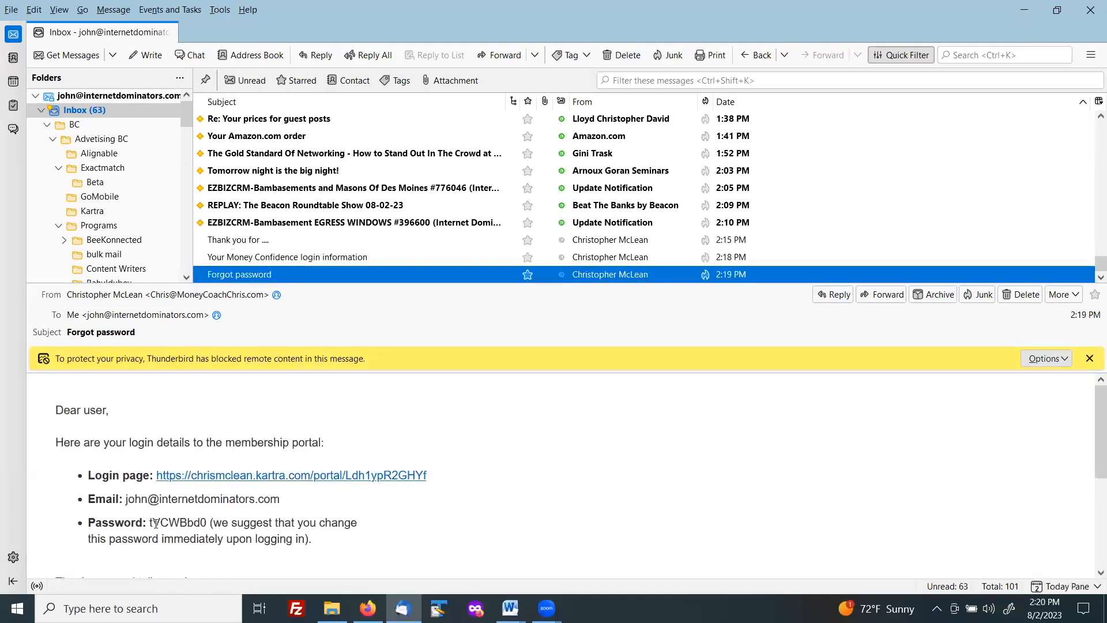
{"action": "left_click_drag", "start_coordinate": [151, 521], "coordinate": [208, 522]}
{"action": "right_click", "coordinate": [208, 522]}
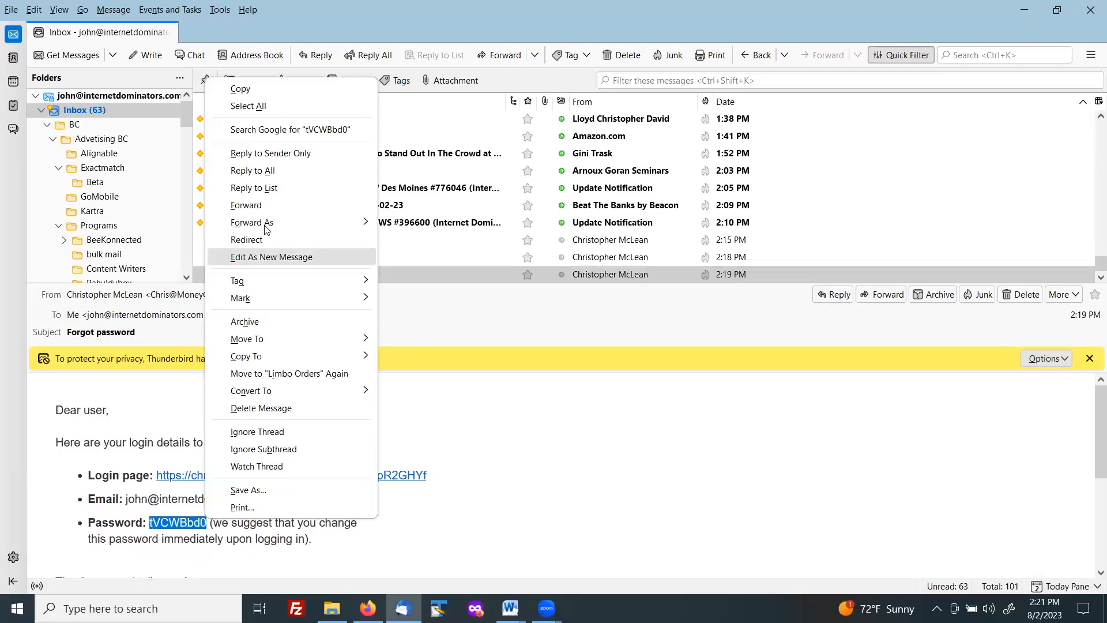
{"action": "left_click", "coordinate": [241, 94]}
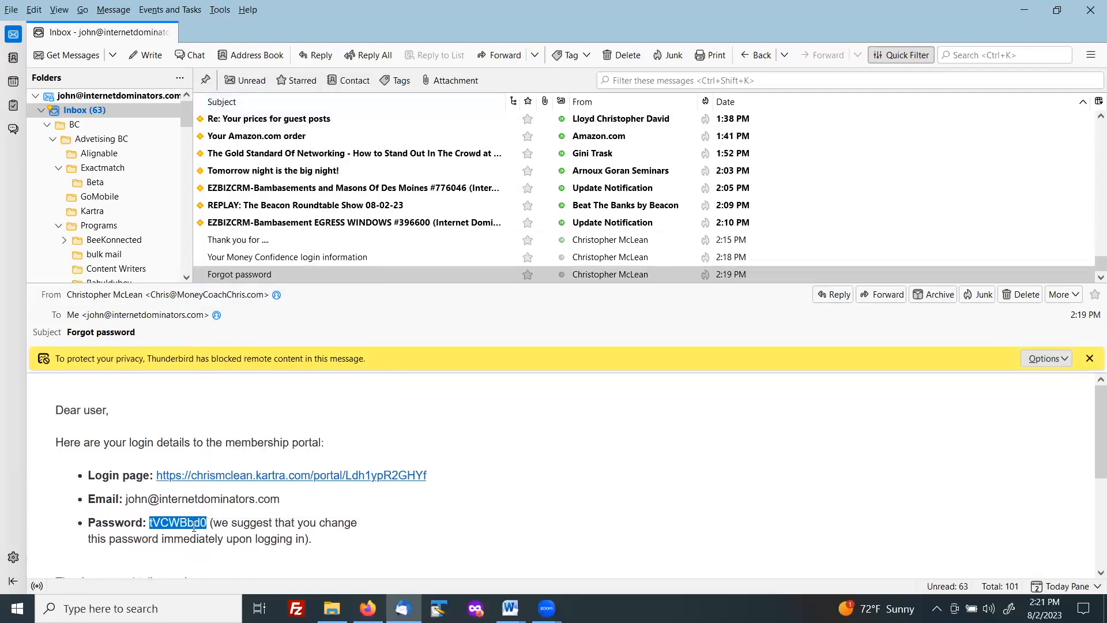
Return to the Money Confidence login information e-mail and open the membership portal's login page from its link.
{"action": "left_click", "coordinate": [283, 257]}
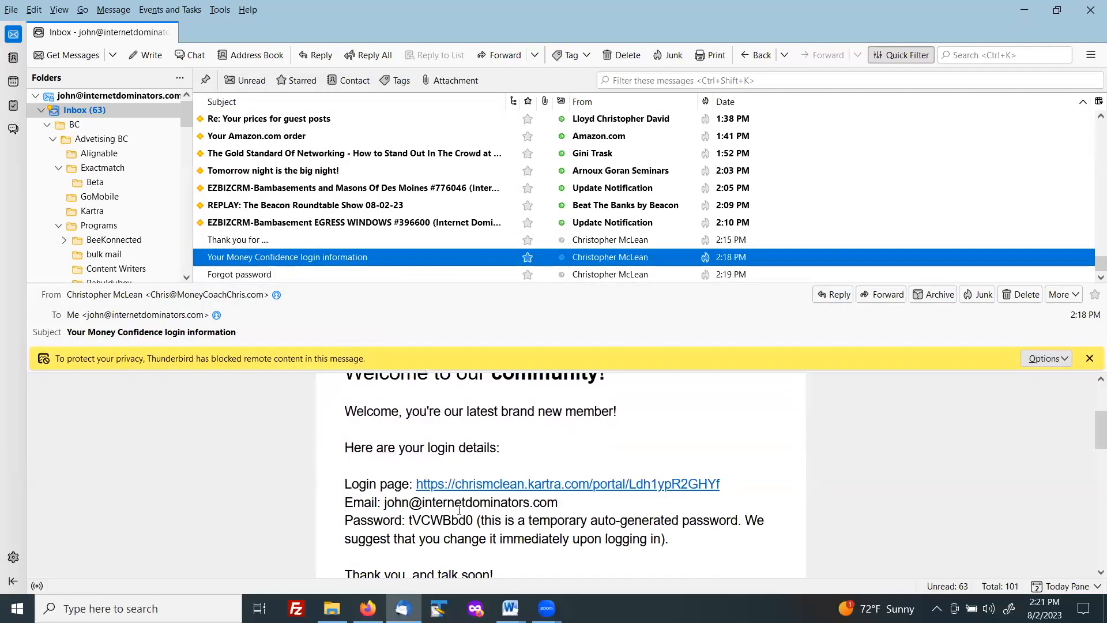
{"action": "scroll", "coordinate": [459, 509], "scroll_direction": "down", "scroll_amount": 2}
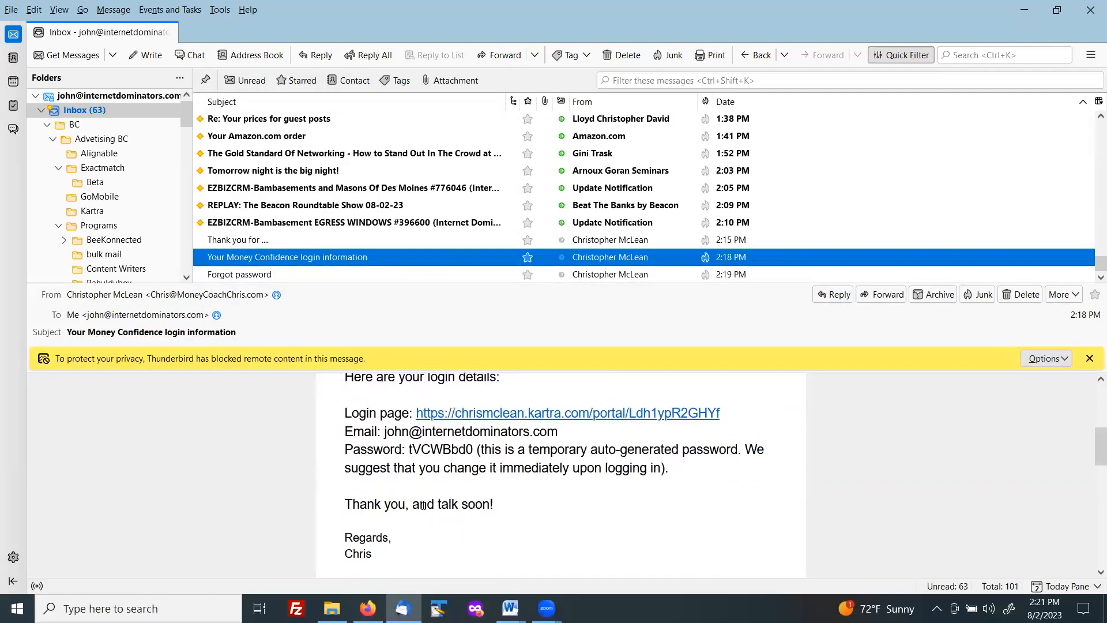
{"action": "left_click", "coordinate": [511, 414]}
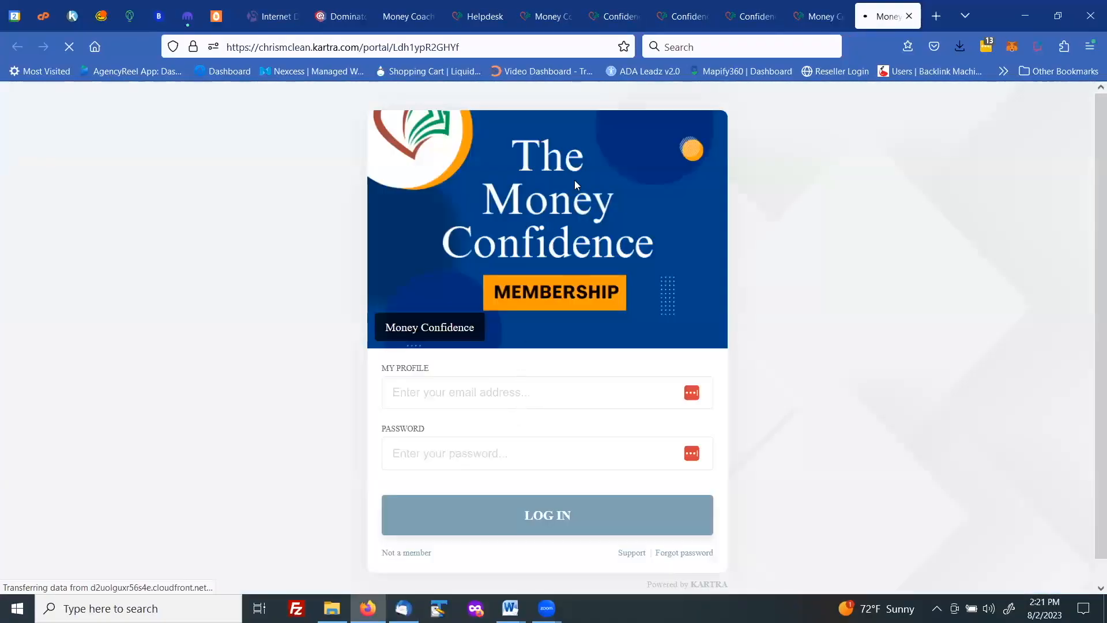
{"action": "scroll", "coordinate": [495, 376], "scroll_direction": "down", "scroll_amount": 1}
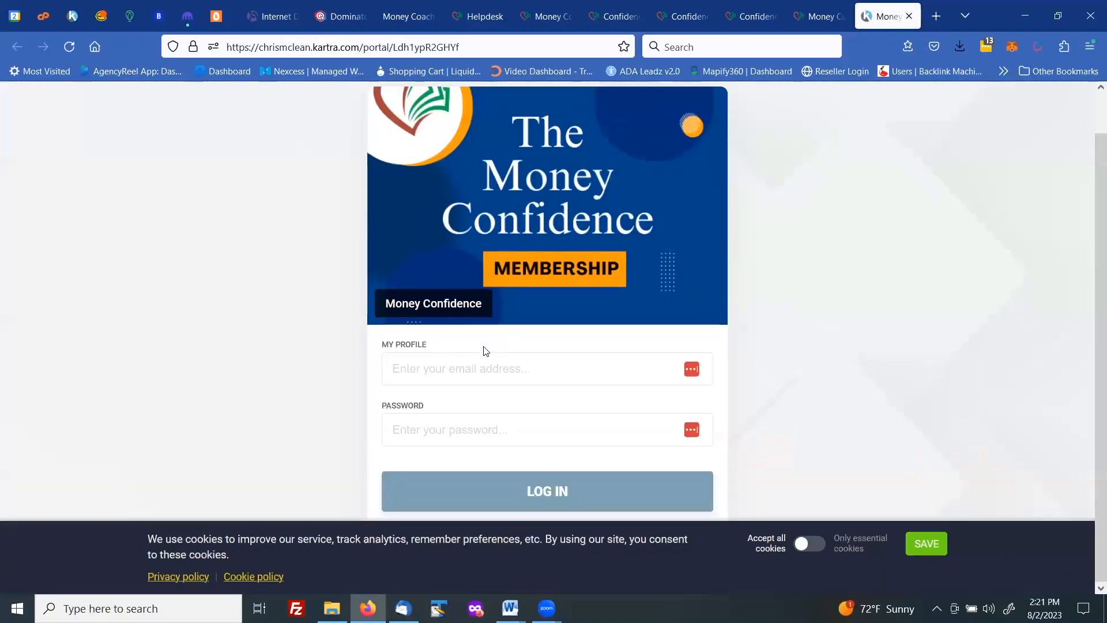
Fill in the test member's e-mail and paste the copied password in the Money Confidence login form.
{"action": "right_click", "coordinate": [435, 427]}
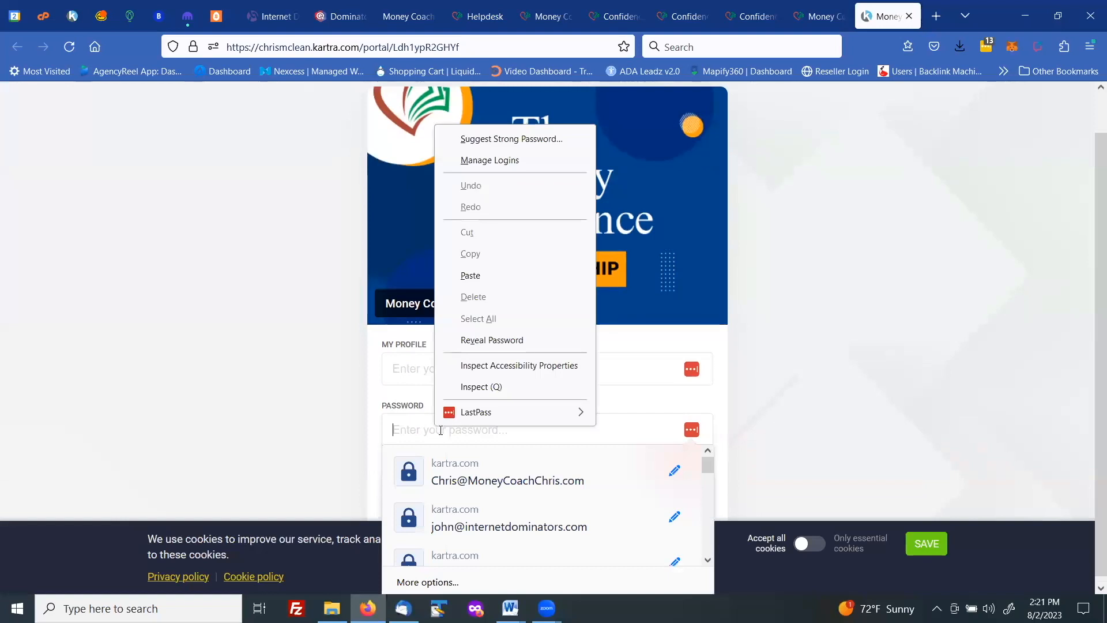
{"action": "left_click", "coordinate": [470, 275]}
{"action": "left_click", "coordinate": [441, 367]}
{"action": "type", "text": "john"}
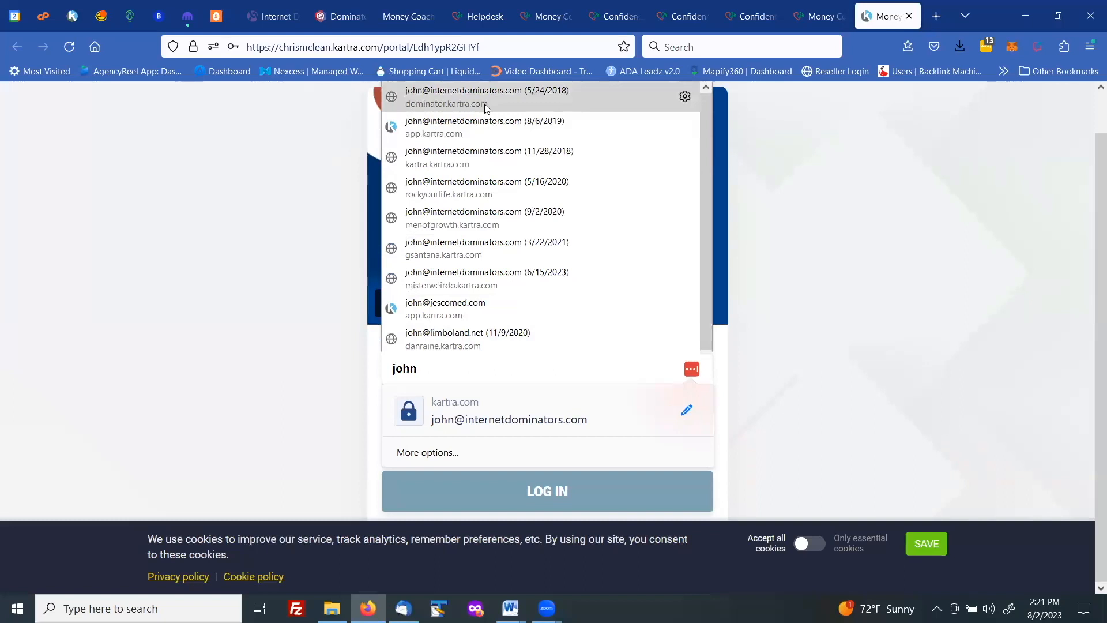
{"action": "left_click", "coordinate": [486, 100]}
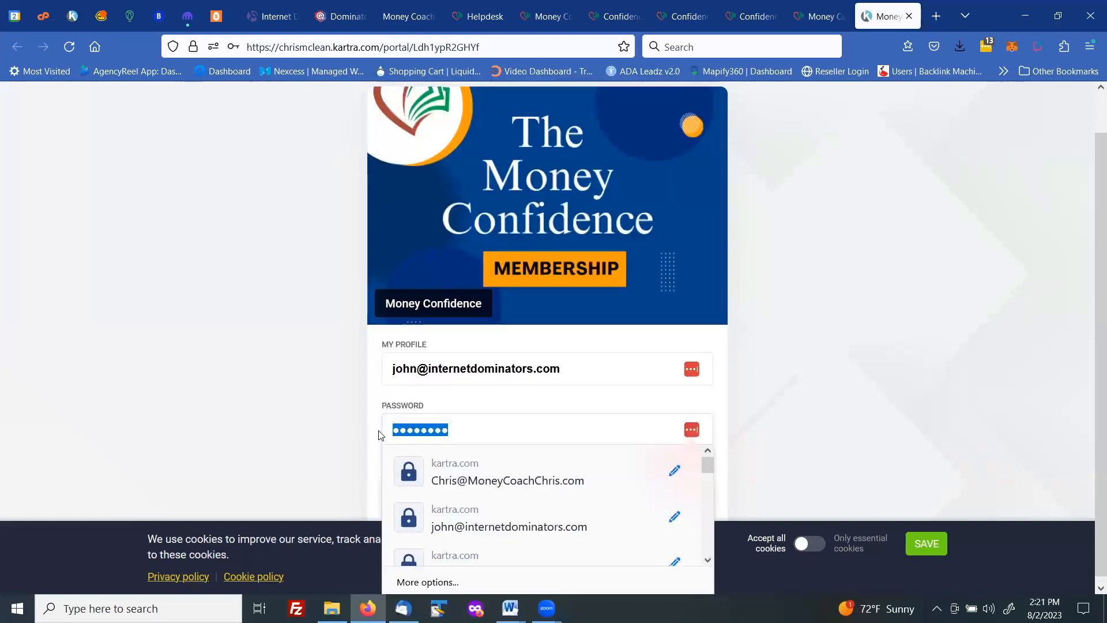
{"action": "right_click", "coordinate": [404, 427]}
{"action": "left_click", "coordinate": [440, 277]}
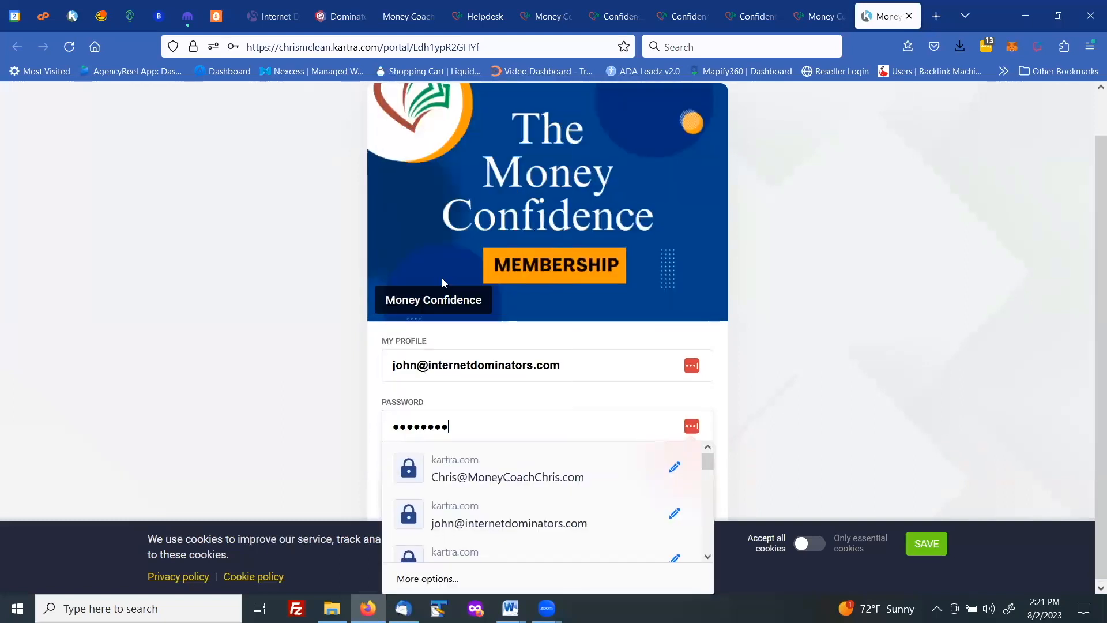
Log in to the Money Confidence membership portal, save the login in the browser, and update the stored password in LastPass.
{"action": "left_click", "coordinate": [321, 425]}
{"action": "left_click", "coordinate": [523, 490]}
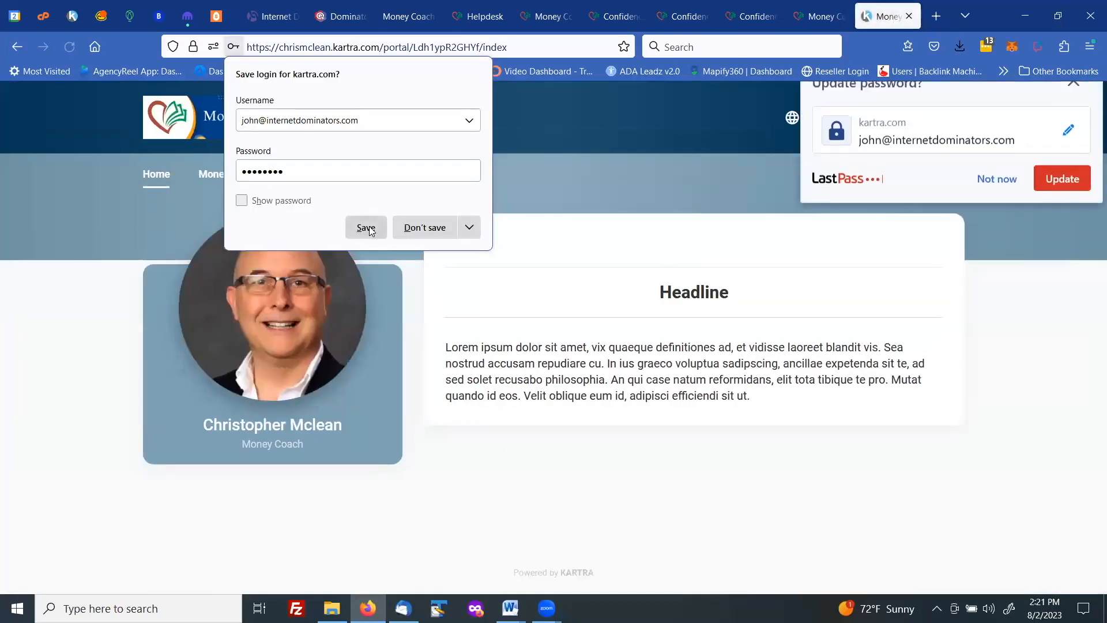
{"action": "left_click", "coordinate": [369, 228]}
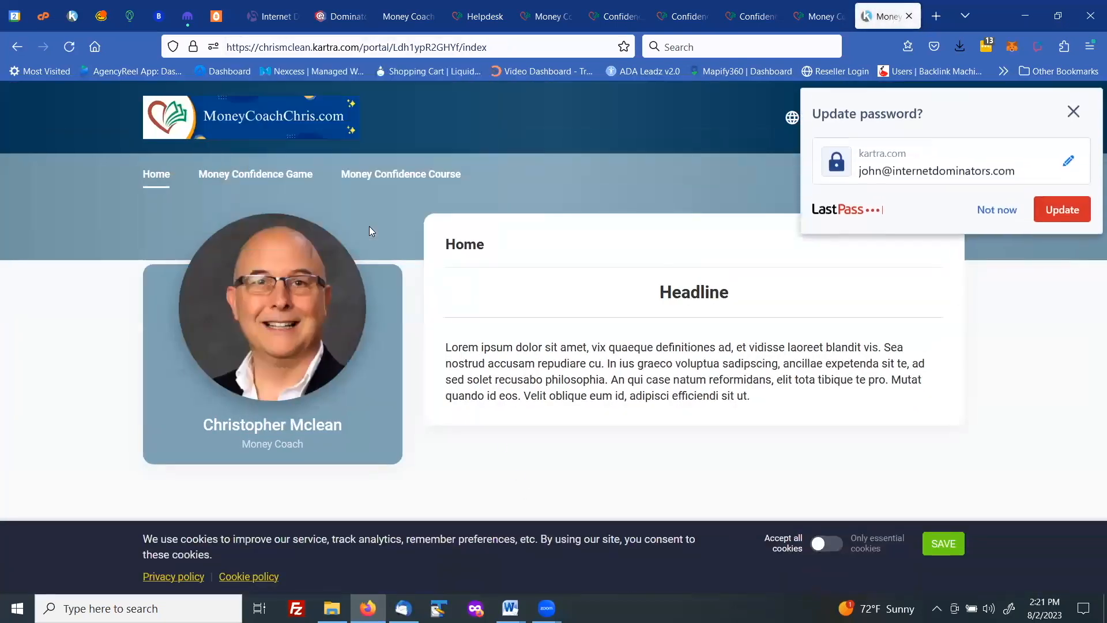
{"action": "left_click", "coordinate": [1058, 210]}
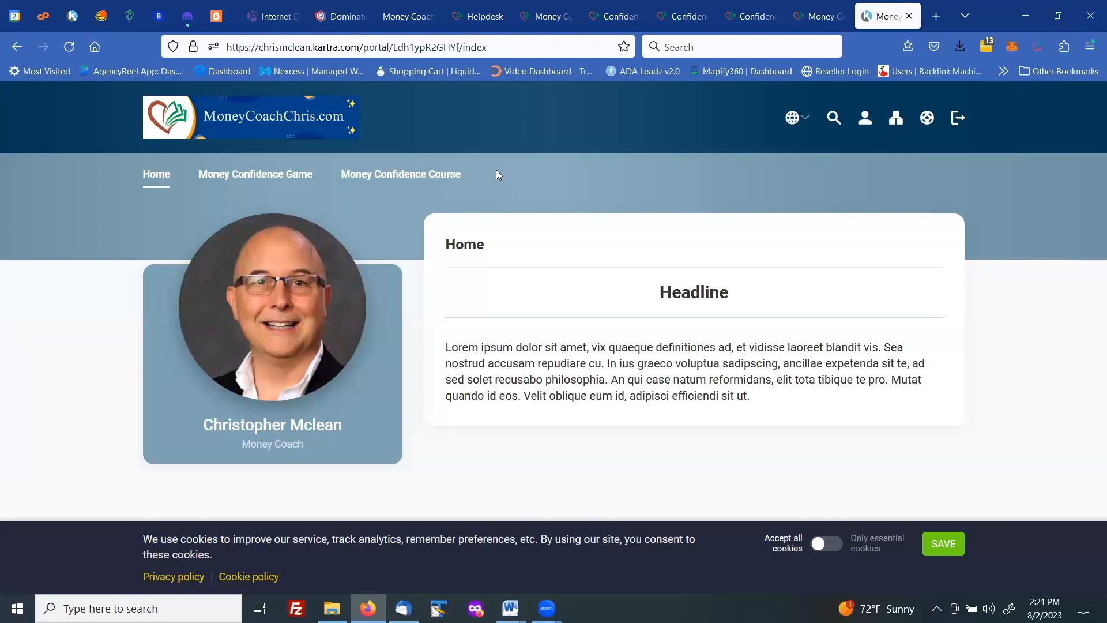
Open the Course Handout post of the Money Confidence Course in the membership portal.
{"action": "mouse_move", "coordinate": [415, 175]}
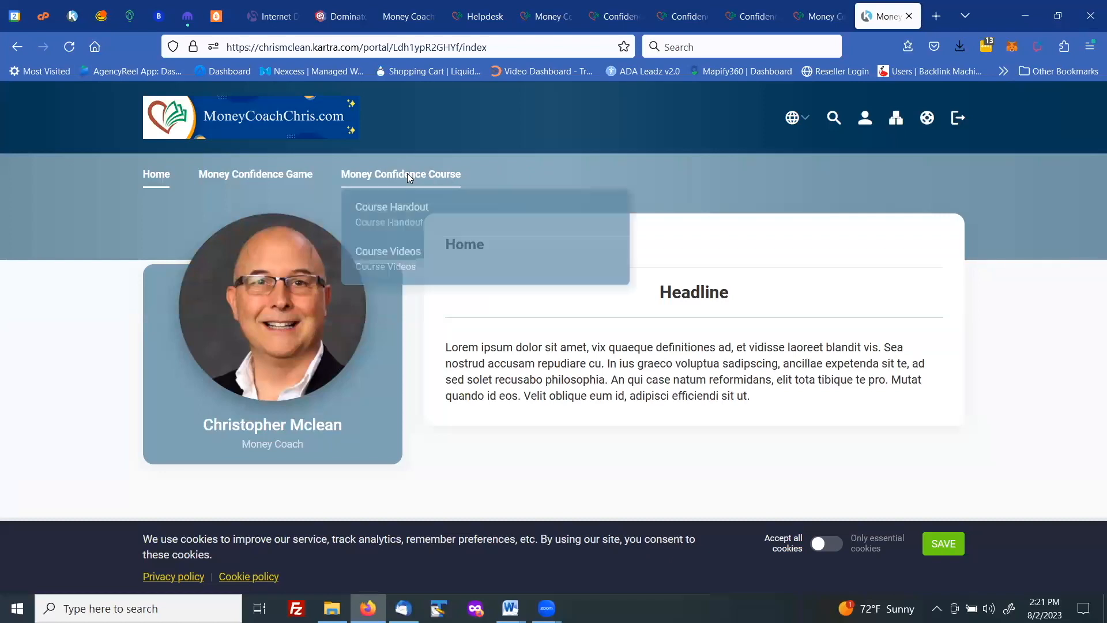
{"action": "left_click", "coordinate": [402, 213]}
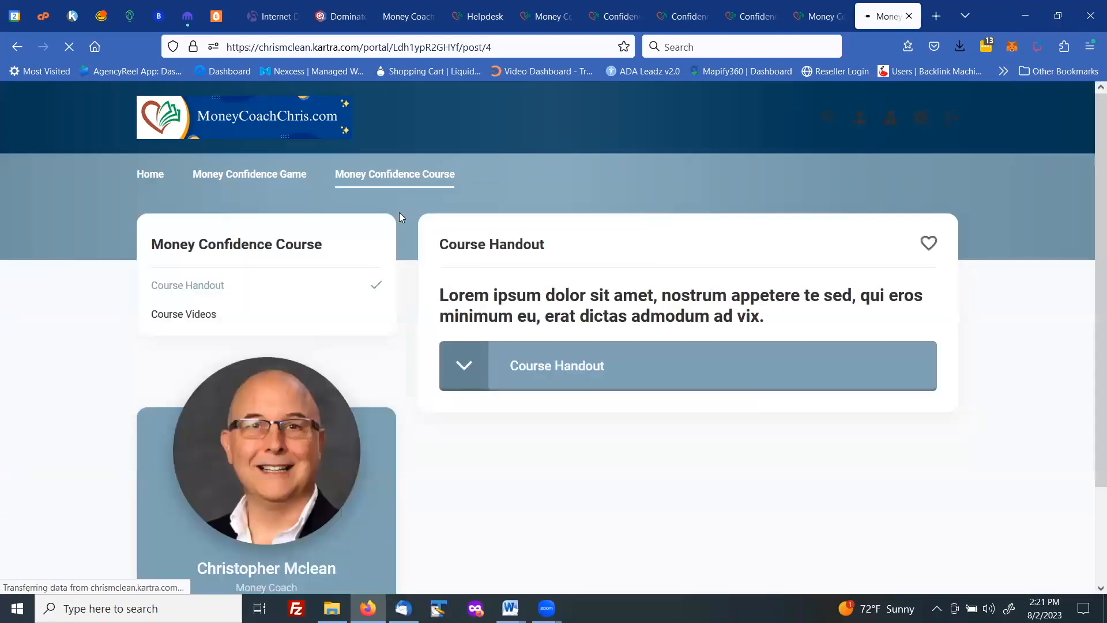
Open the Course Videos post of the Money Confidence Course in the membership portal.
{"action": "mouse_move", "coordinate": [392, 188]}
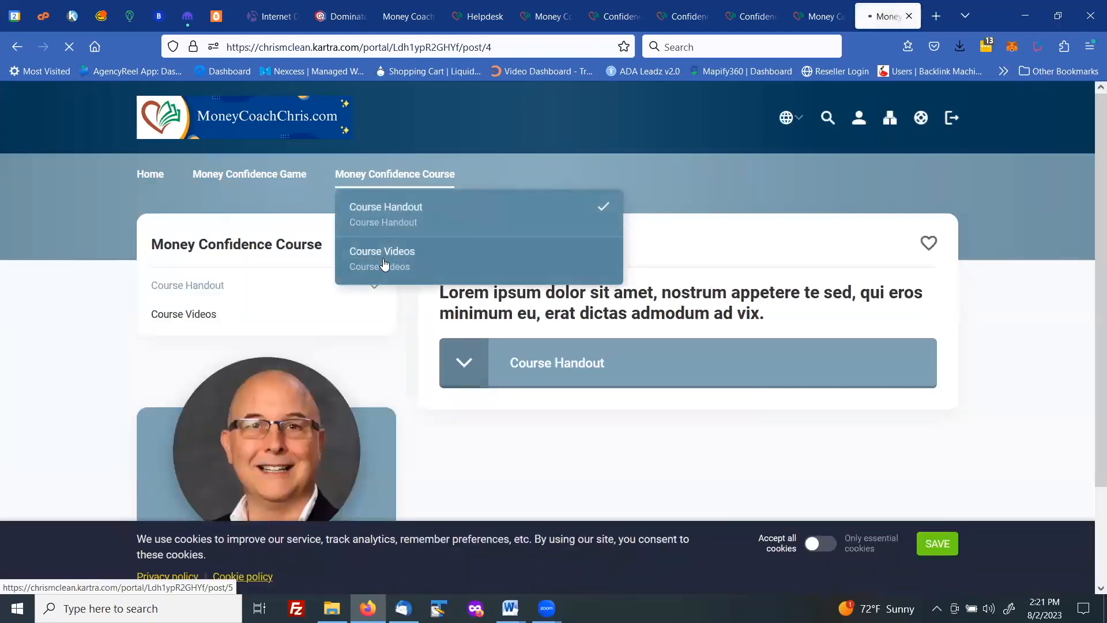
{"action": "left_click", "coordinate": [384, 264]}
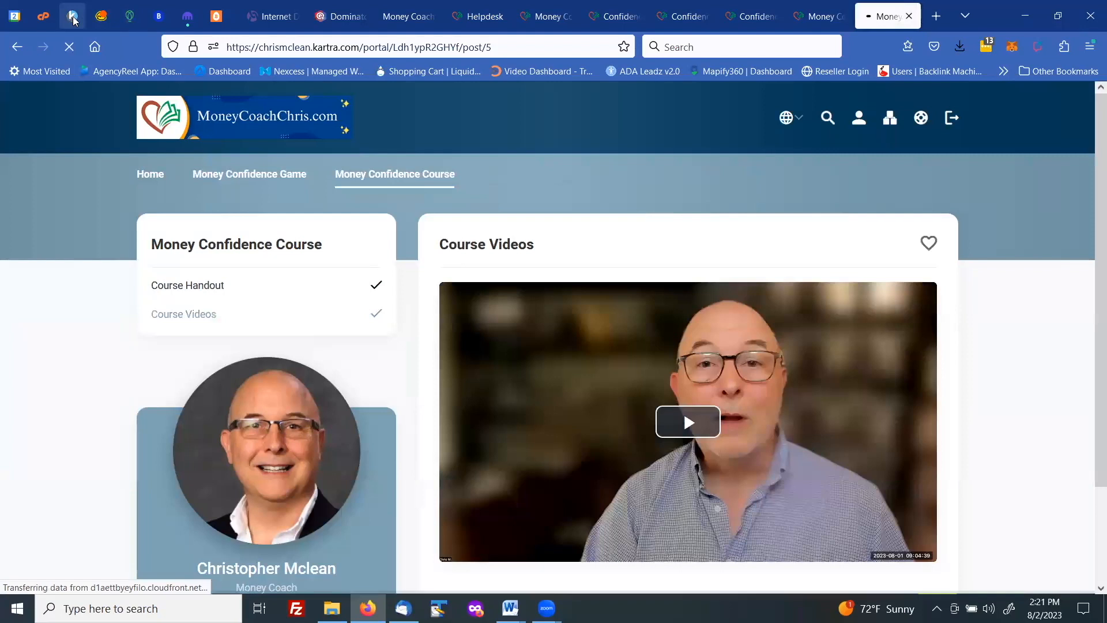
Switch to the Kartra back end and open the test lead's memberships from the Leads list.
{"action": "left_click", "coordinate": [73, 18]}
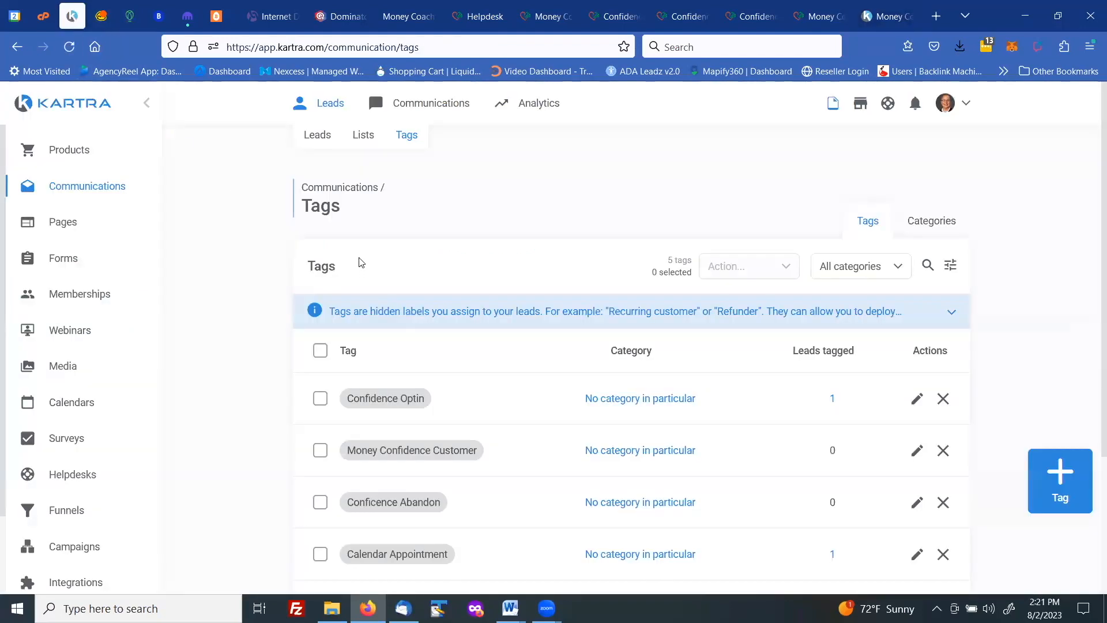
{"action": "left_click", "coordinate": [323, 144]}
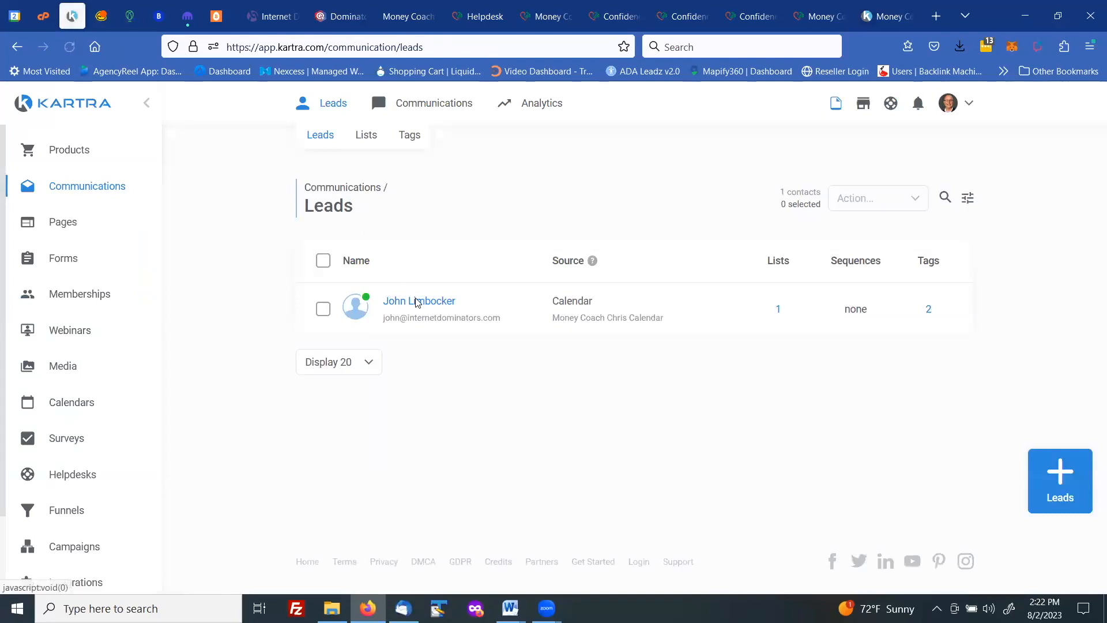
{"action": "left_click", "coordinate": [416, 302]}
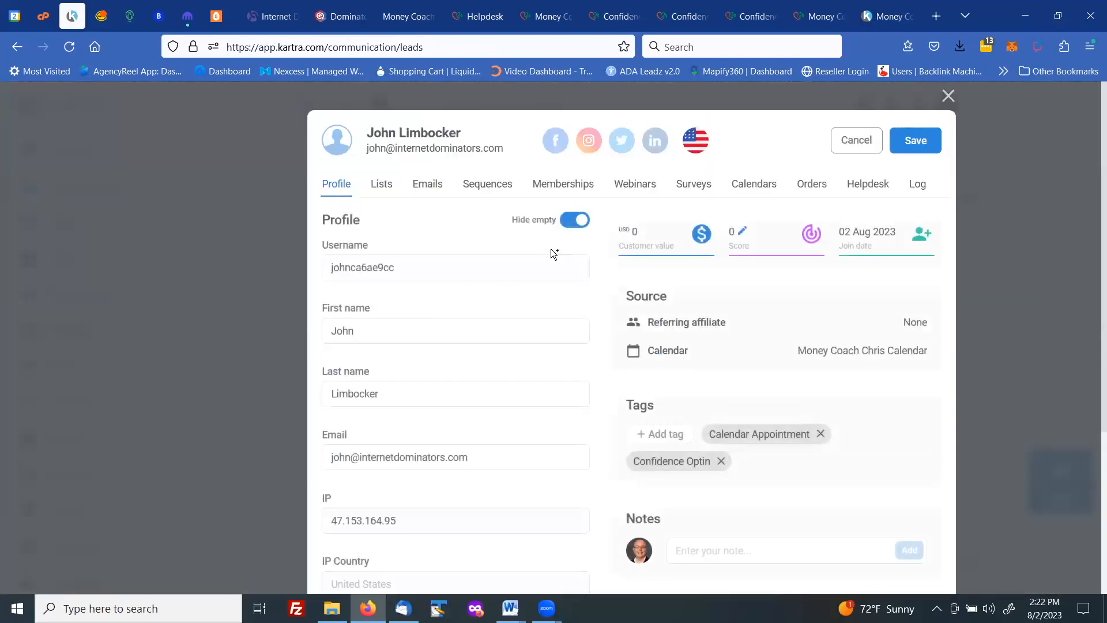
{"action": "left_click", "coordinate": [563, 187]}
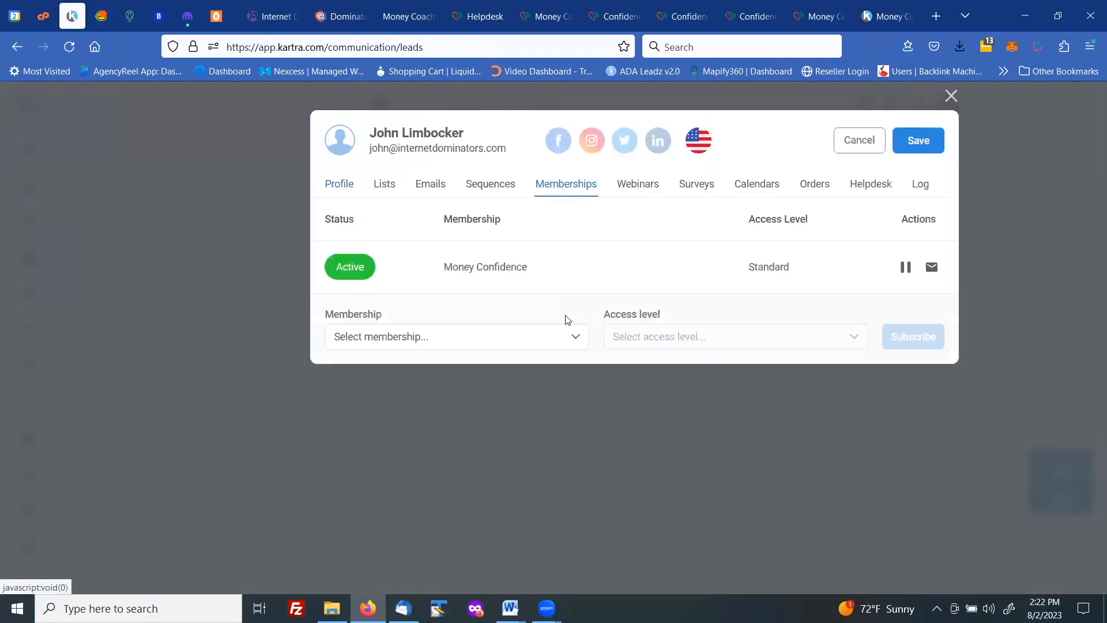
Subscribe the test lead to the Money Confidence membership with the Pro access level.
{"action": "left_click", "coordinate": [574, 341]}
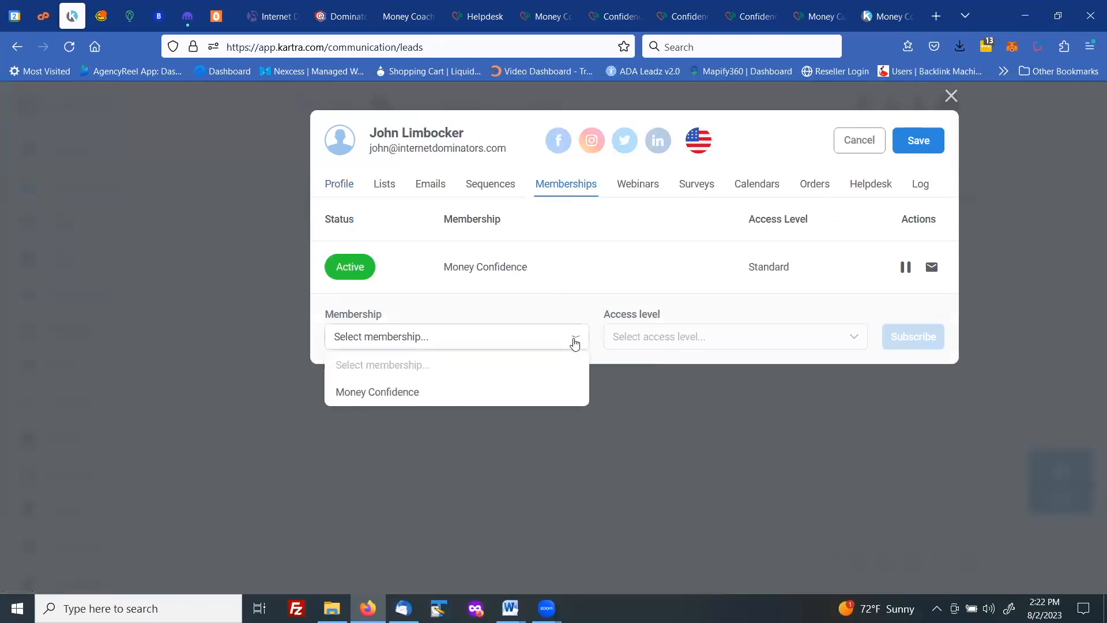
{"action": "left_click", "coordinate": [413, 392]}
{"action": "left_click", "coordinate": [640, 342]}
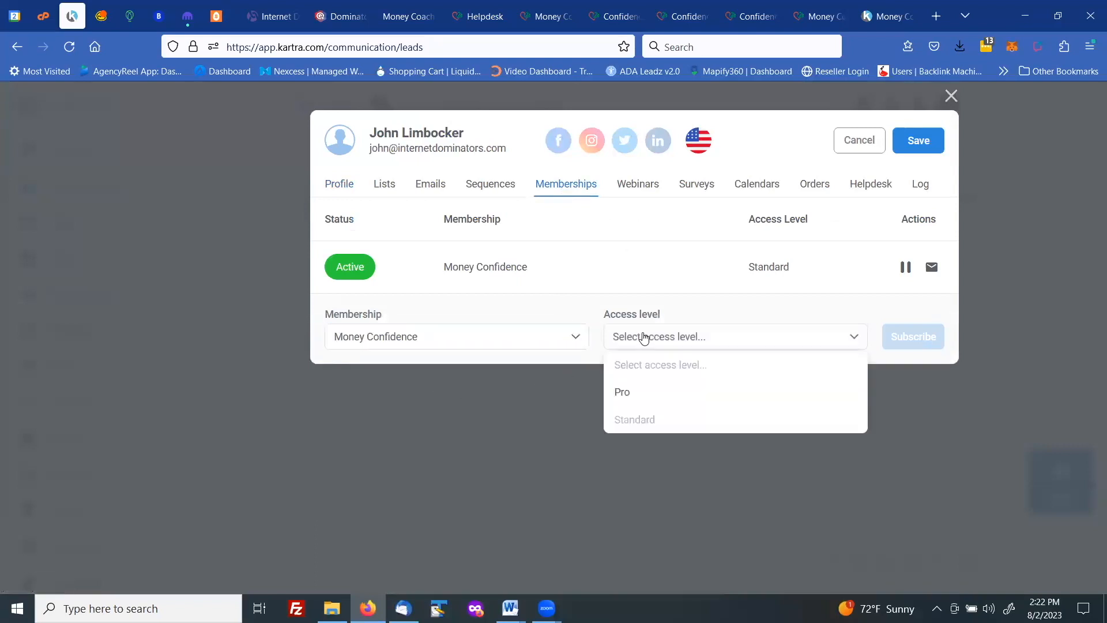
{"action": "left_click", "coordinate": [631, 392]}
{"action": "left_click", "coordinate": [913, 334]}
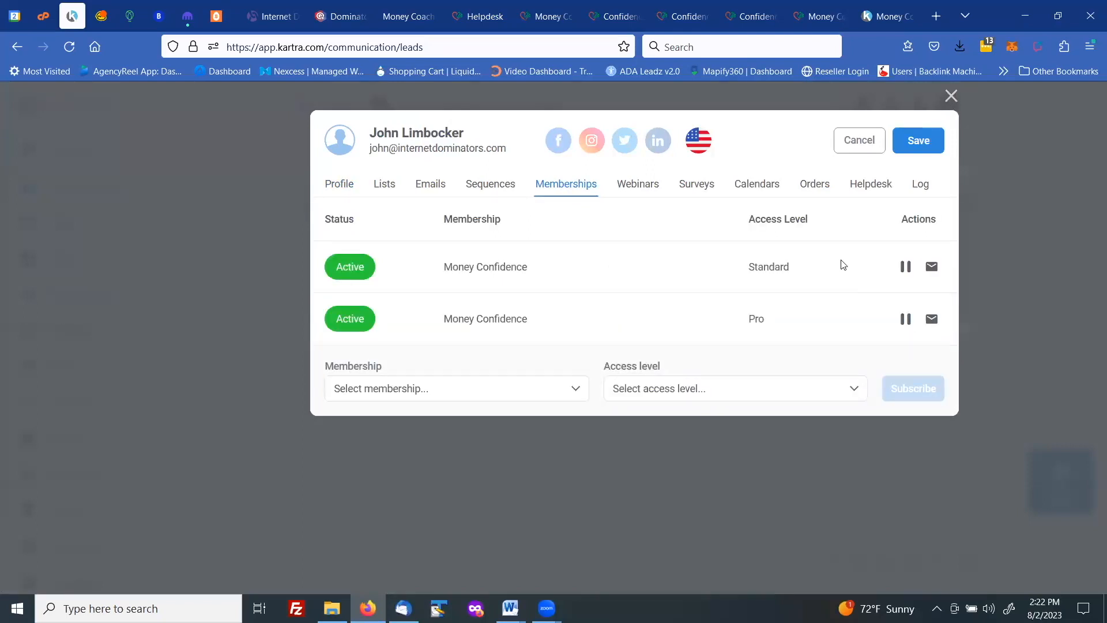
Go back to the membership portal, reload the Course Videos page and check the entries under Resources.
{"action": "left_click", "coordinate": [890, 17]}
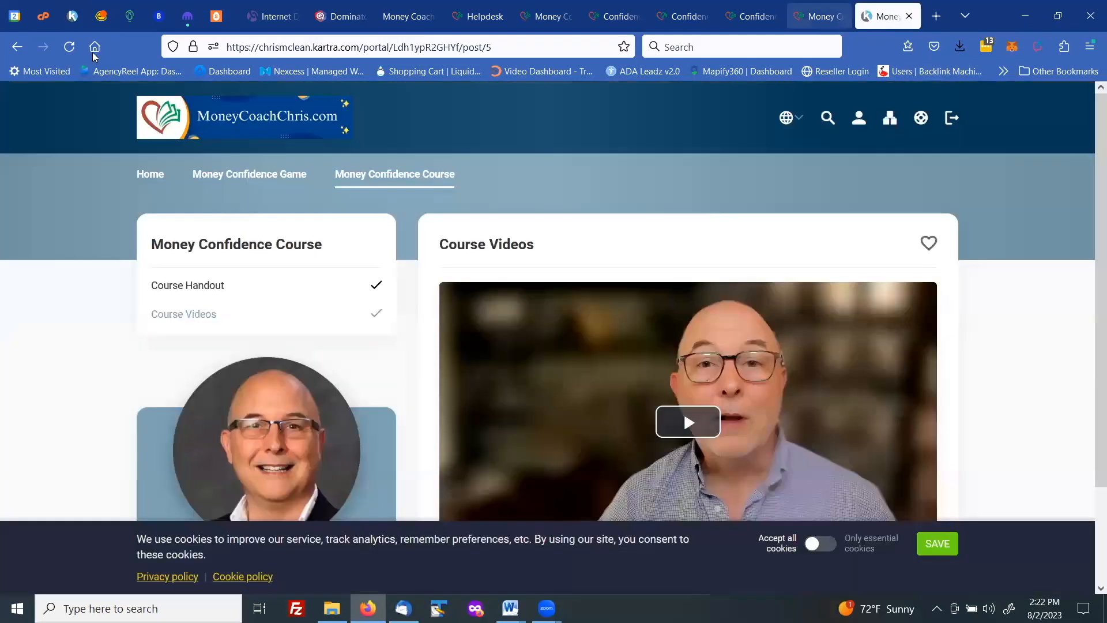
{"action": "left_click", "coordinate": [72, 46]}
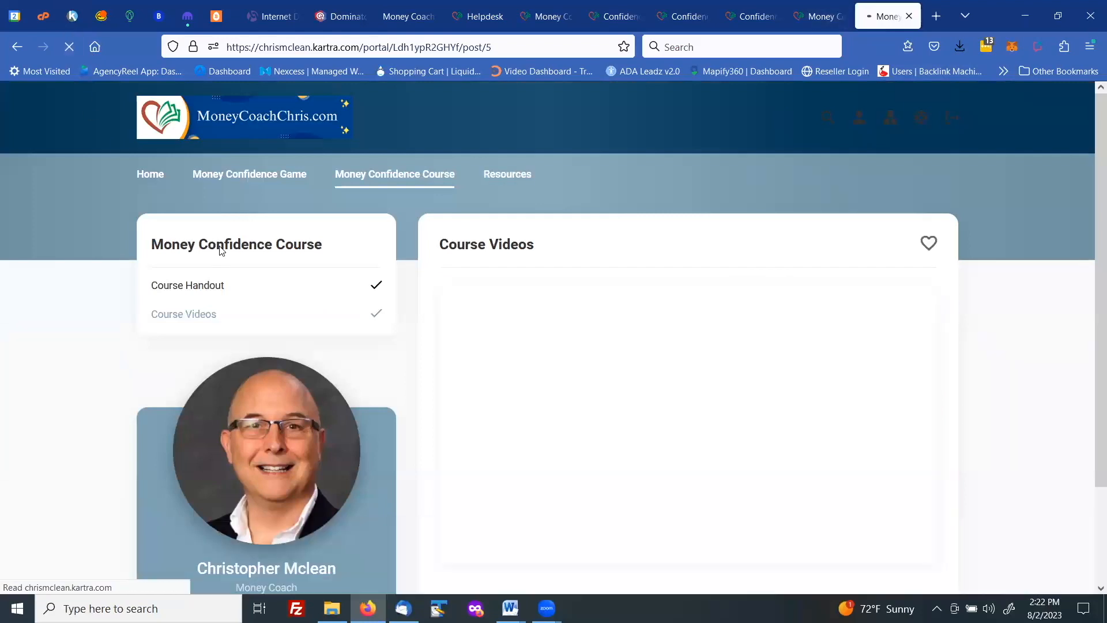
{"action": "mouse_move", "coordinate": [517, 172]}
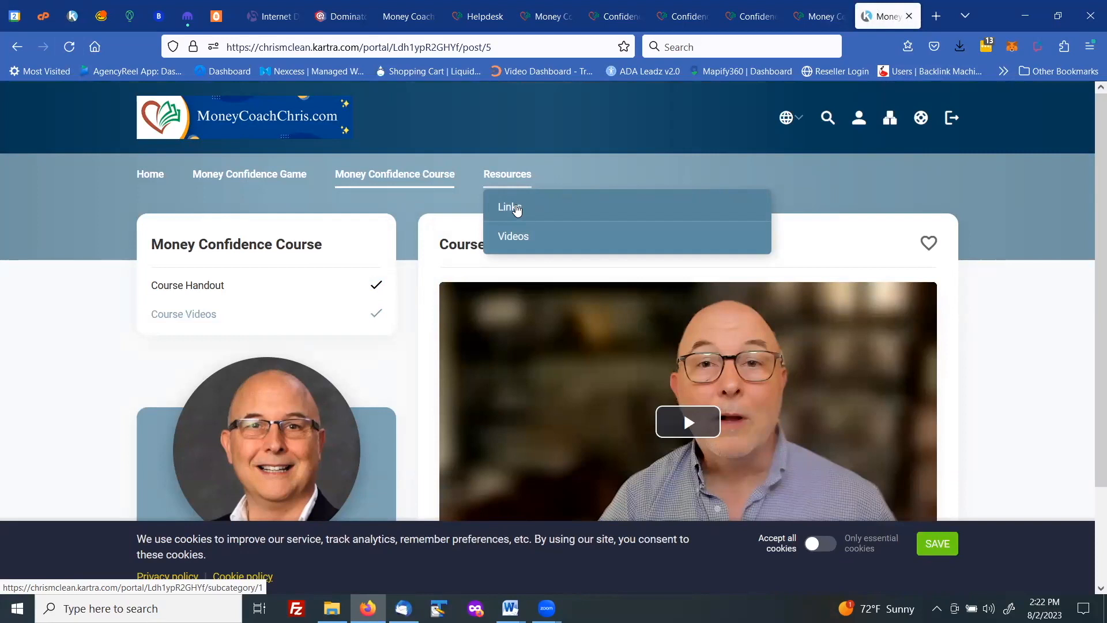
Save the portal's cookie choice and look over the Course Videos page.
{"action": "left_click", "coordinate": [940, 543]}
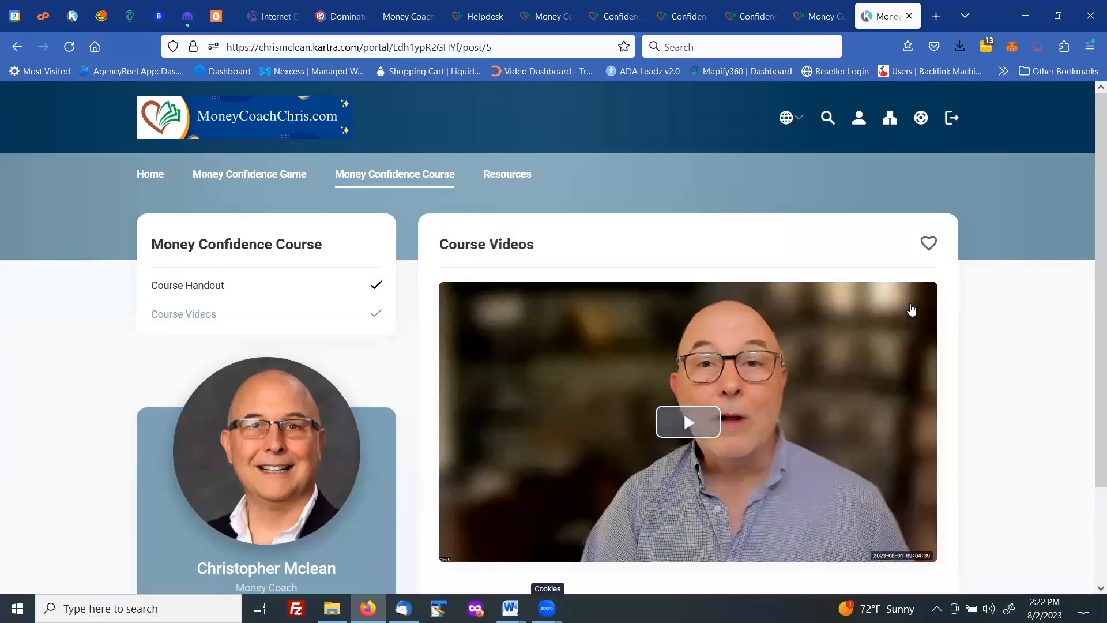
{"action": "scroll", "coordinate": [998, 349], "scroll_direction": "down", "scroll_amount": 3}
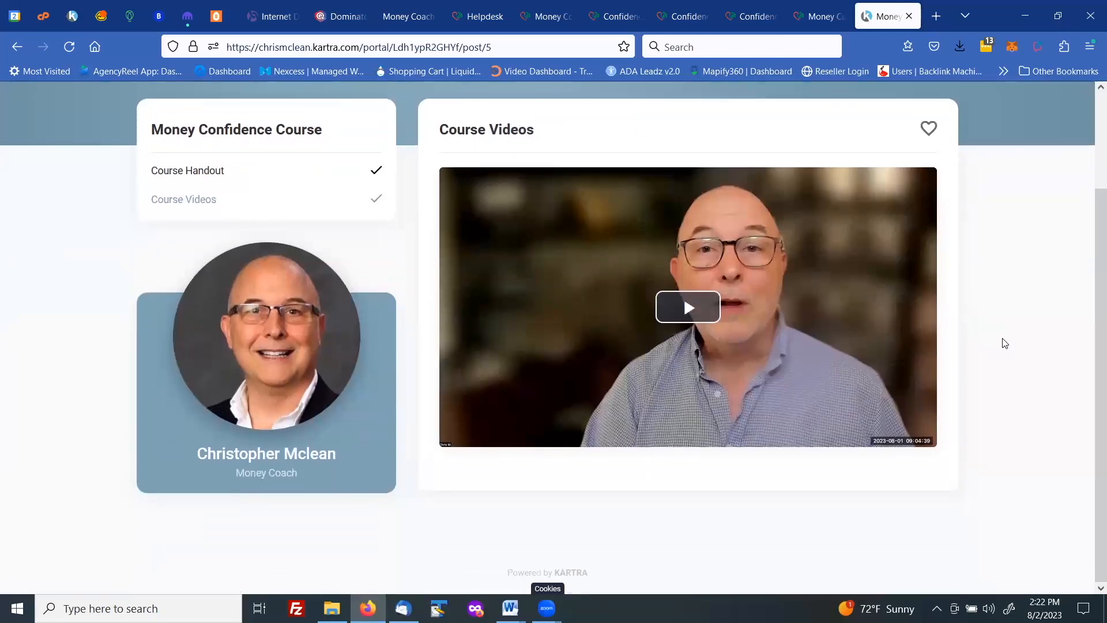
{"action": "scroll", "coordinate": [1005, 343], "scroll_direction": "up", "scroll_amount": 3}
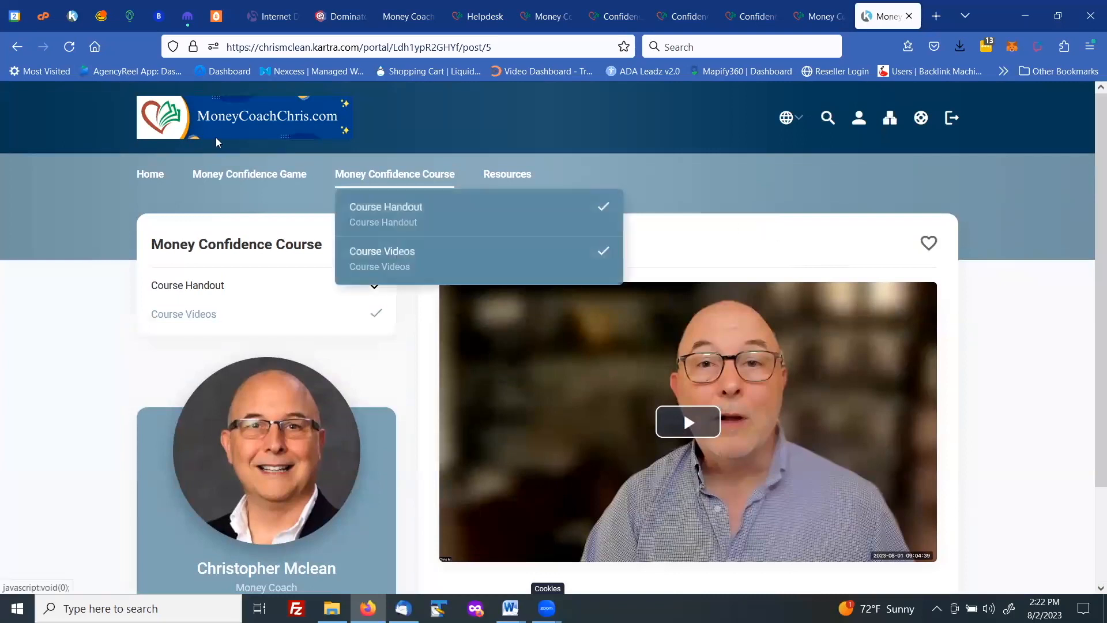
Return to the test lead's memberships in the Kartra back end.
{"action": "left_click", "coordinate": [74, 17]}
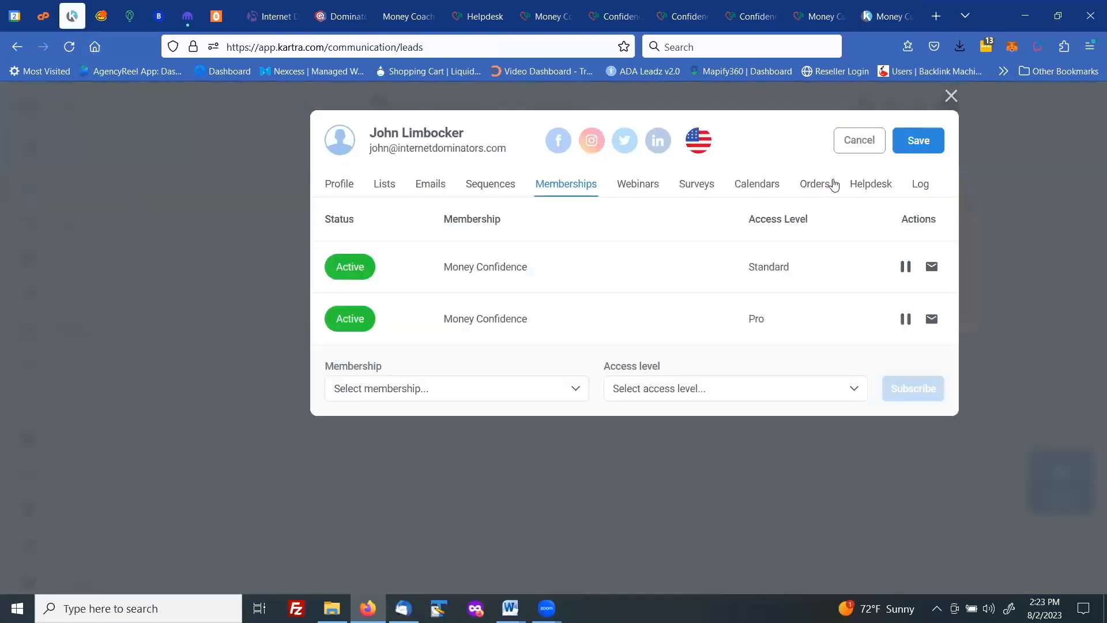